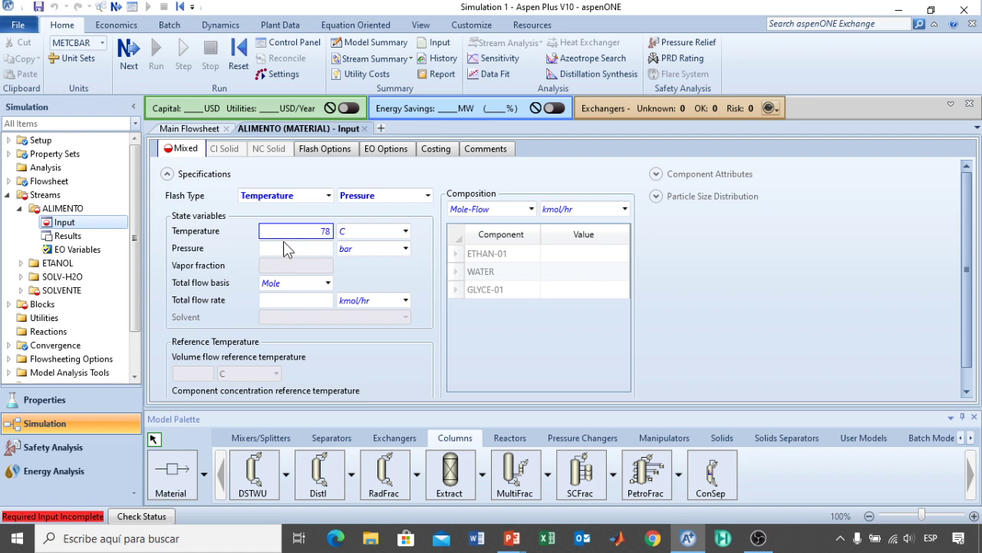
# Step: Set the ALIMENTO stream's pressure to 2 bar and its total mole flow rate to 250 kmol/hr
pyautogui.click(288, 248)
pyautogui.write('2')
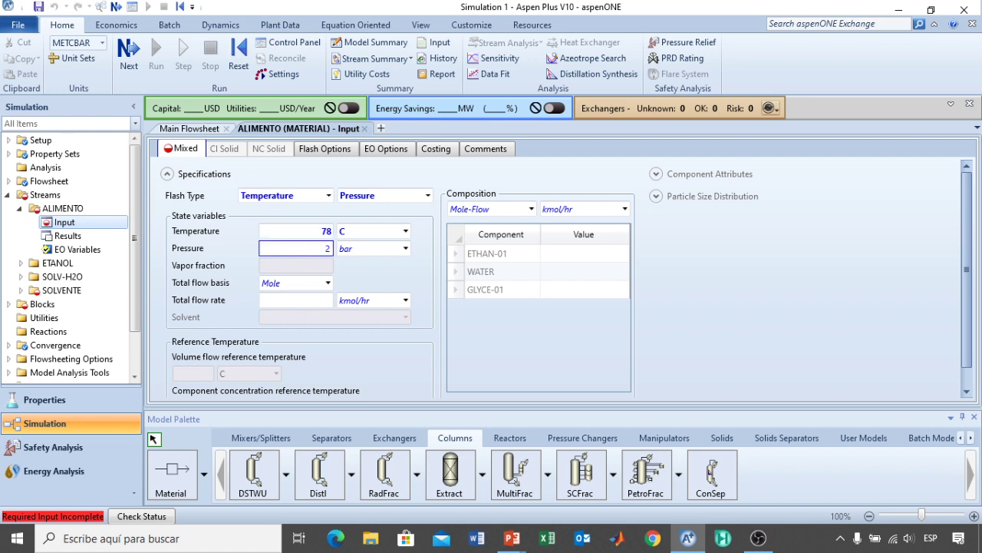
pyautogui.click(288, 304)
pyautogui.write('250')
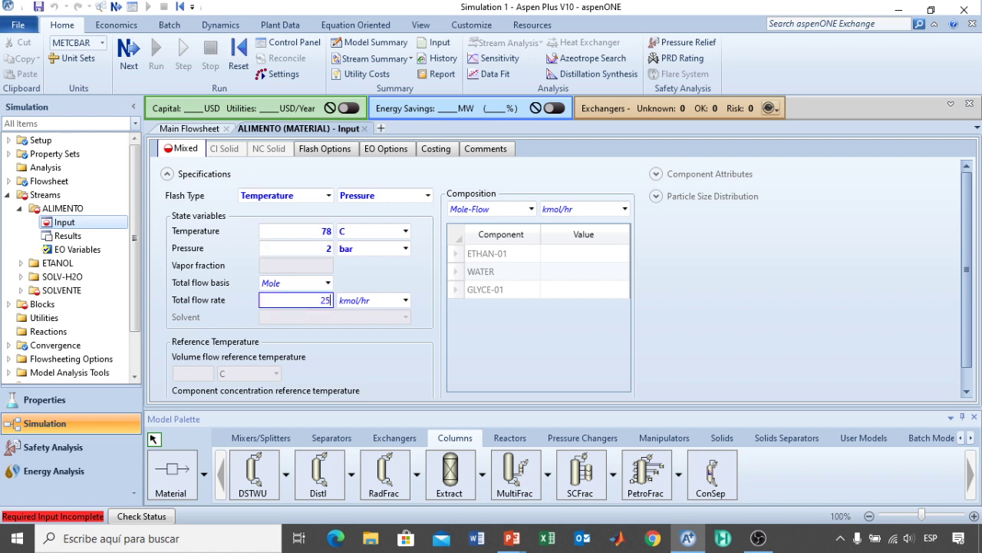
# Step: Define the ALIMENTO composition as Mole-Frac with 0,88 for ETHAN-01 and 0,12 for WATER
pyautogui.click(530, 209)
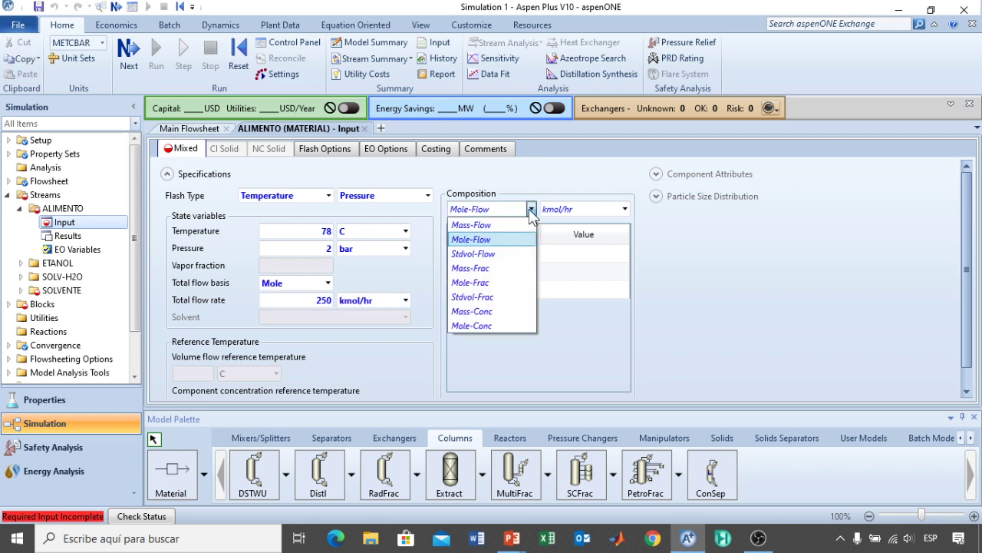
pyautogui.click(513, 282)
pyautogui.click(586, 253)
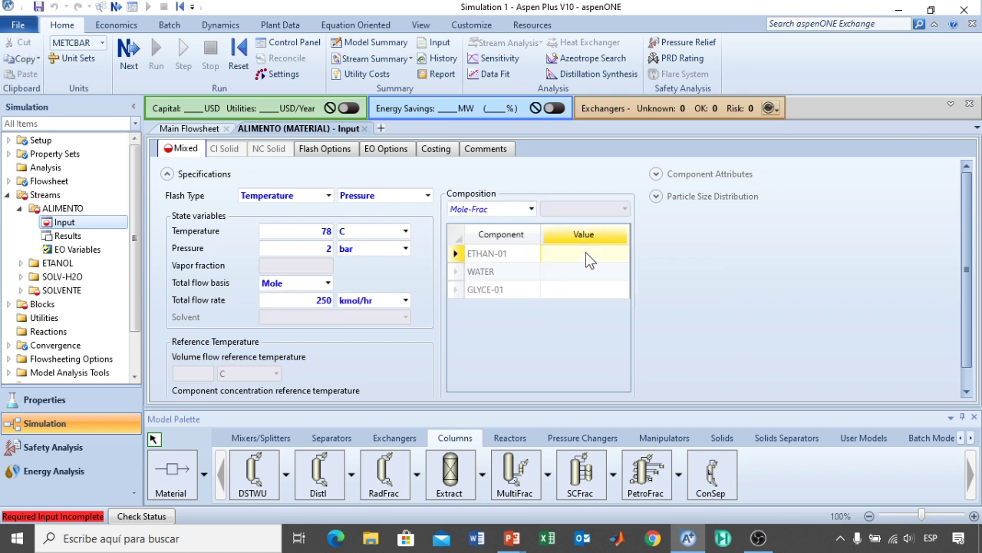
pyautogui.write('0,88')
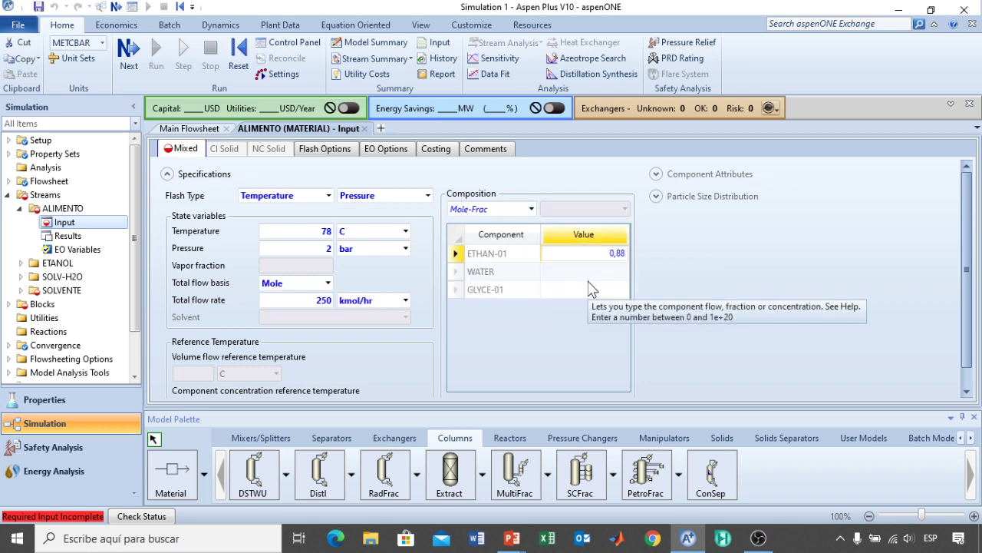
pyautogui.press('Return')
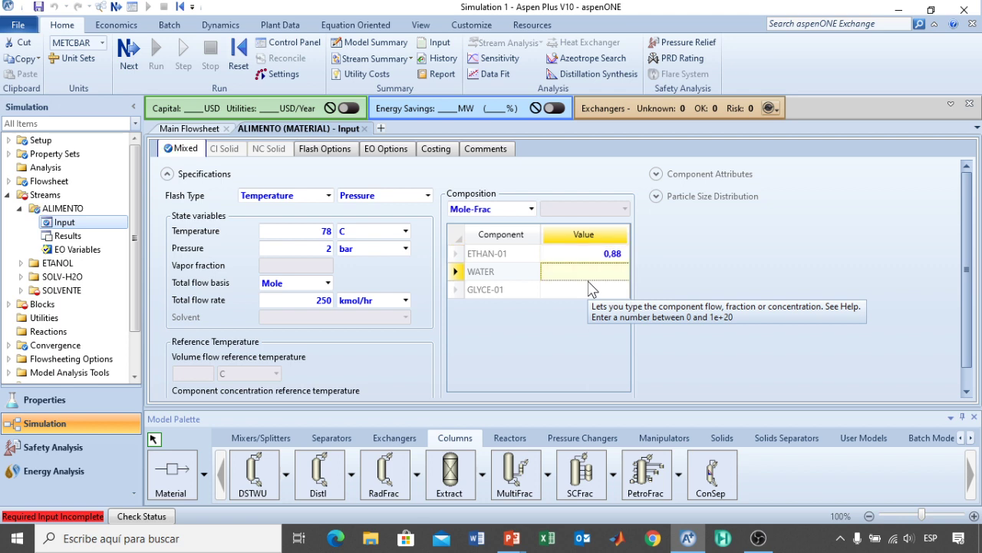
pyautogui.write('0,12')
pyautogui.press('Return')
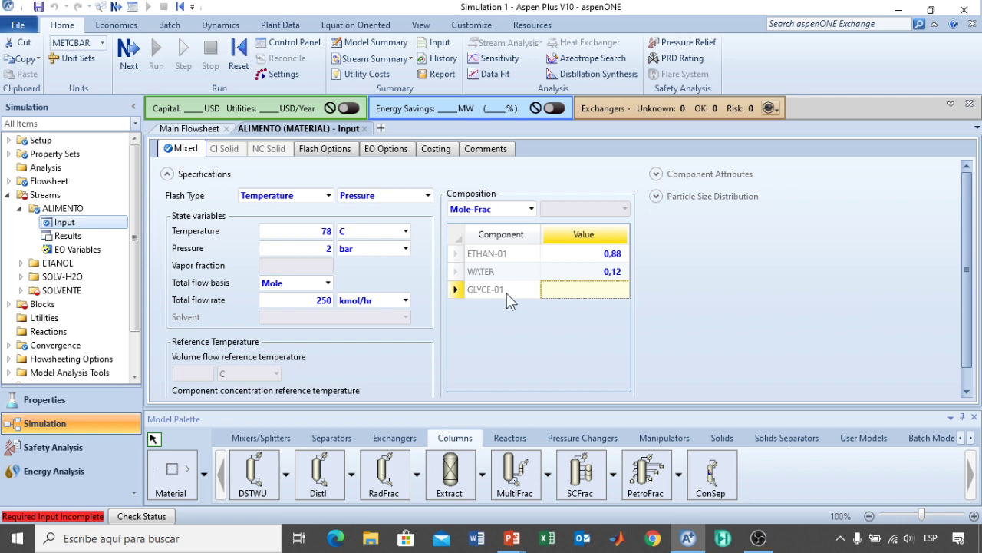
# Step: Specify the SOLVENTE stream's input with temperature 65 C, pressure 2 bar and total flow rate 100 kmol/hr
pyautogui.click(21, 290)
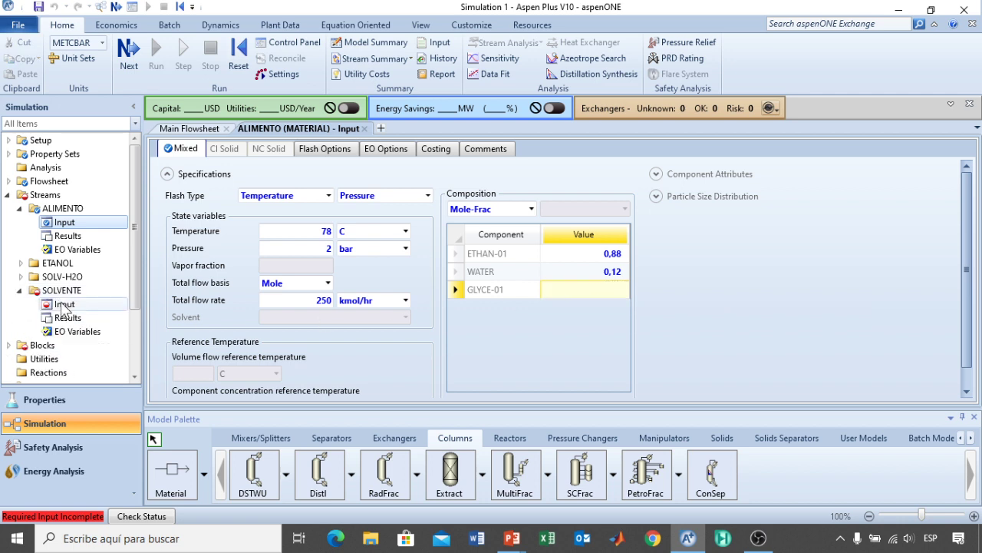
pyautogui.click(62, 305)
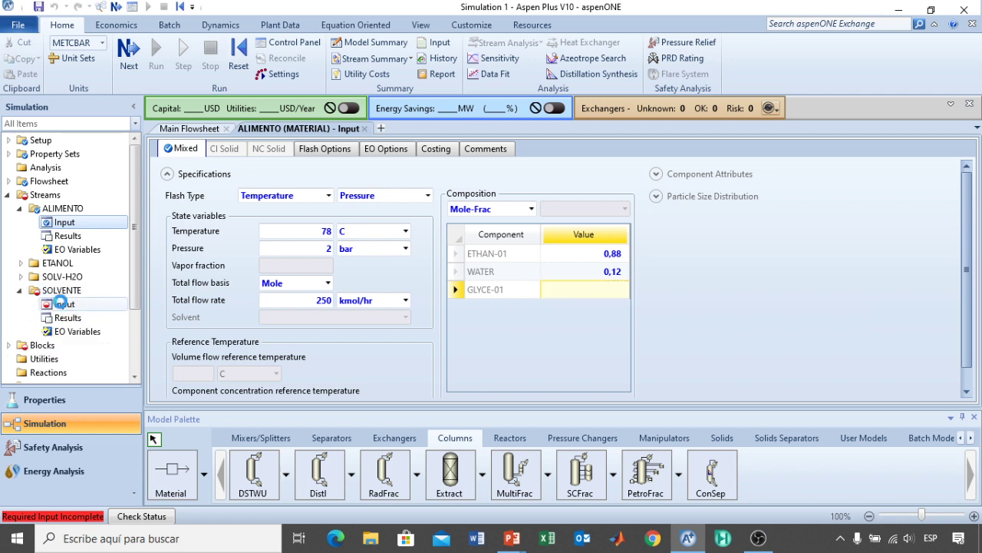
pyautogui.click(285, 231)
pyautogui.write('65')
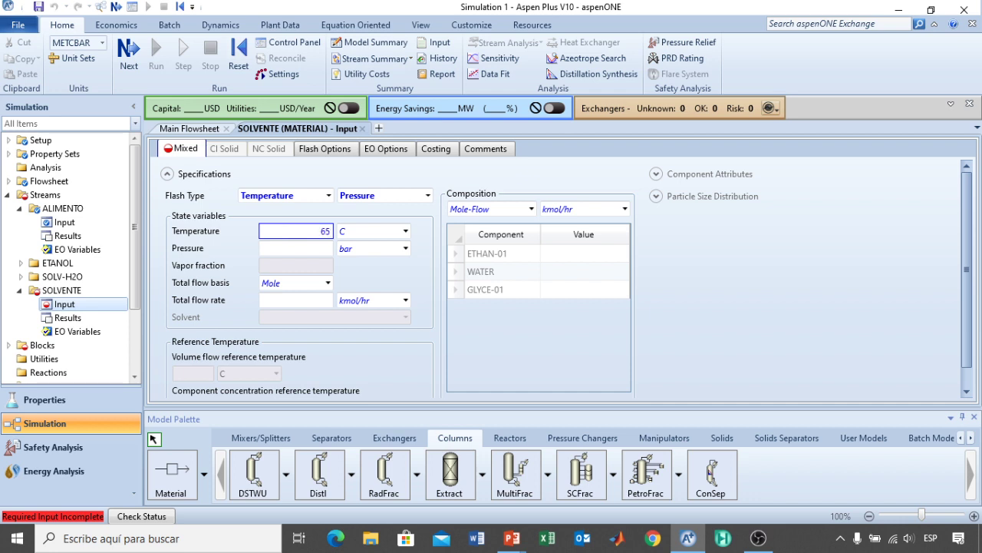
pyautogui.press('Return')
pyautogui.click(290, 248)
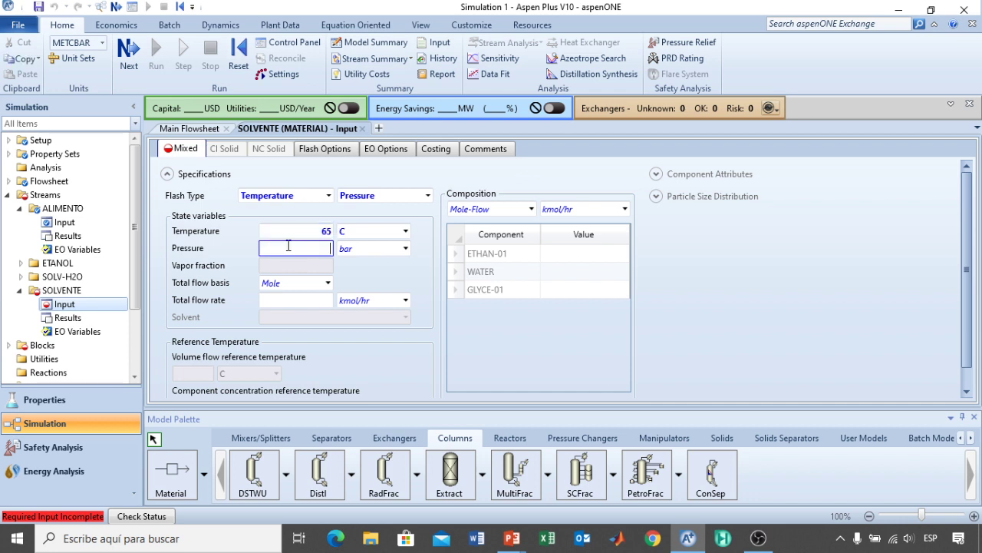
pyautogui.write('2')
pyautogui.click(297, 299)
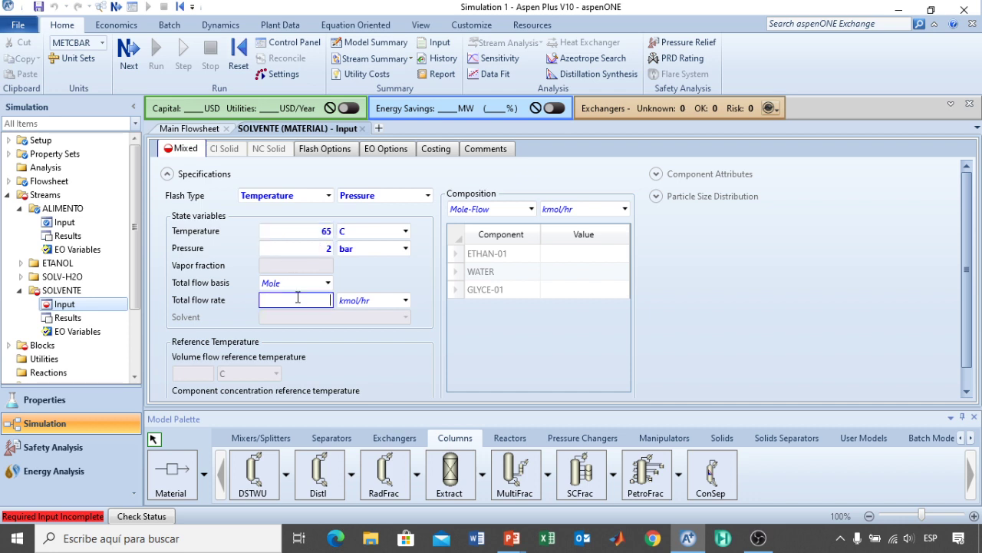
pyautogui.write('100')
# Step: Define the SOLVENTE composition as Mole-Frac with a value of 1 for GLYCE-01
pyautogui.click(531, 209)
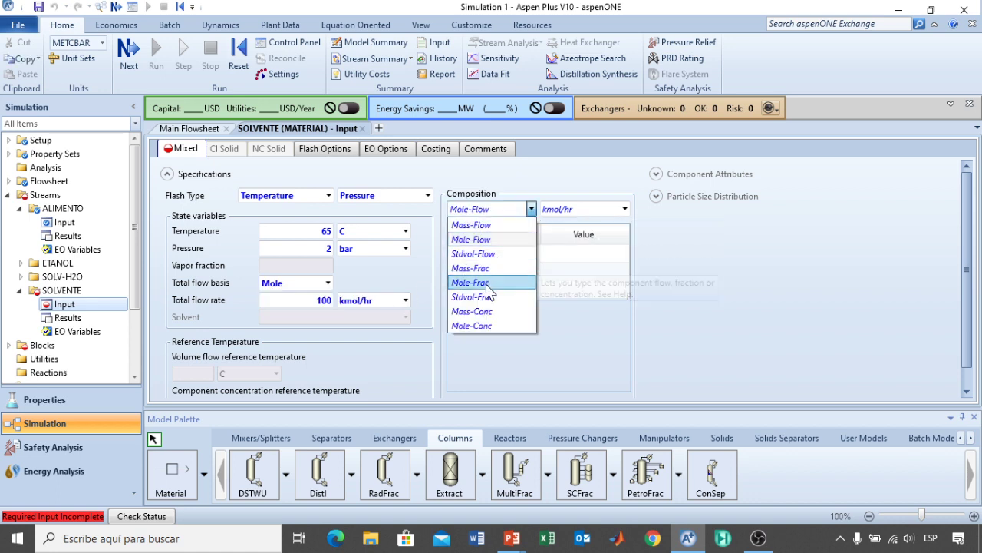
pyautogui.click(491, 282)
pyautogui.click(569, 294)
pyautogui.write('1')
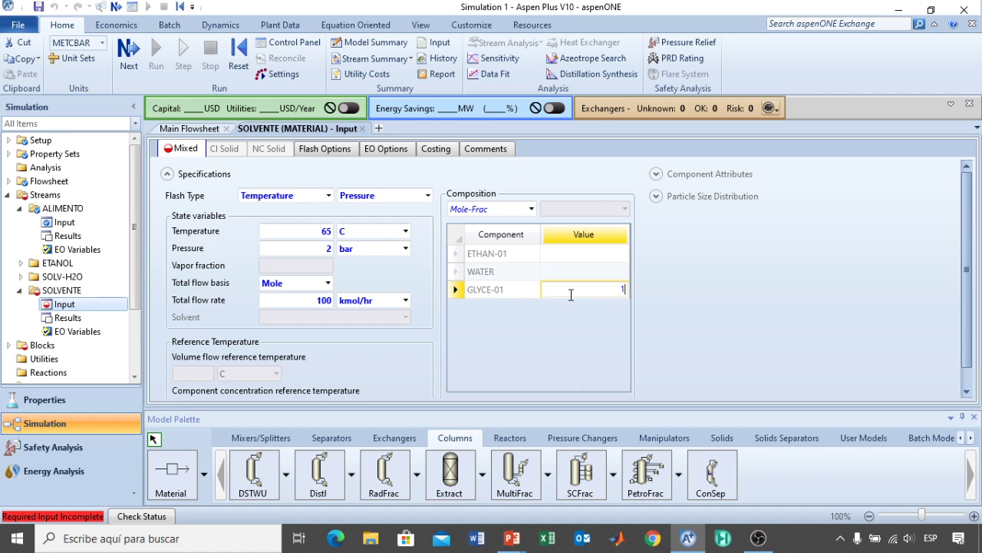
pyautogui.press('Return')
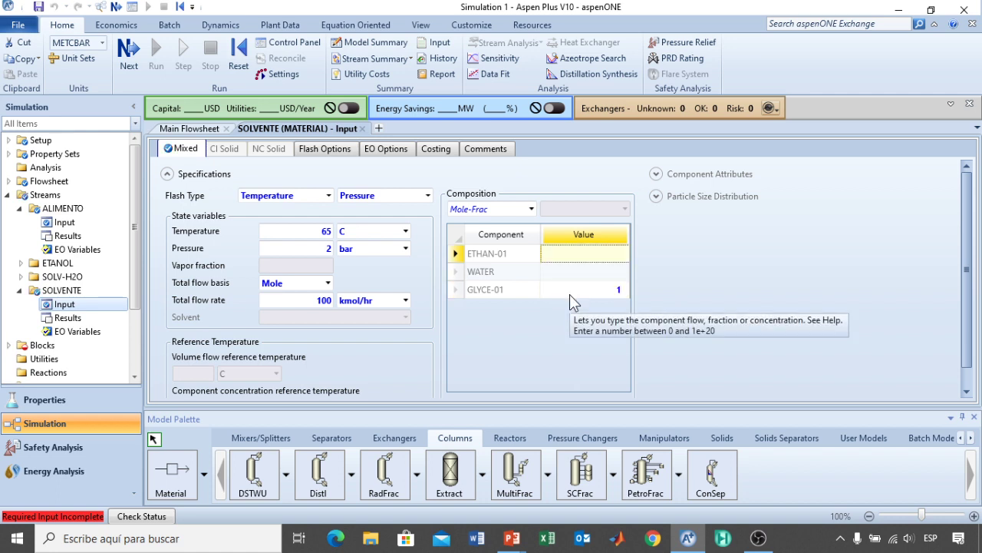
# Step: Configure the EXTRACT block's setup with 24 stages, a Total condenser and Azeotropic convergence
pyautogui.scroll(-2, 62, 307)
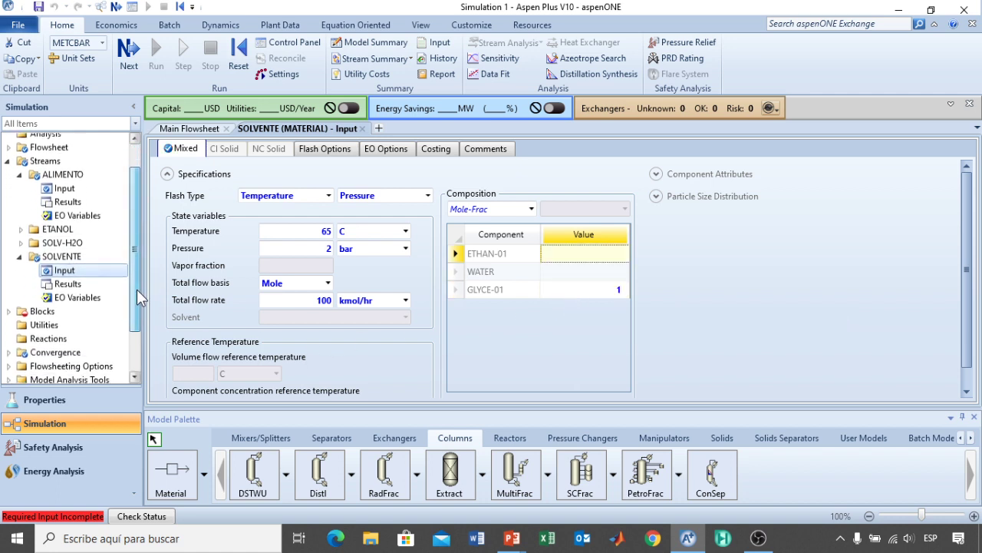
pyautogui.click(8, 266)
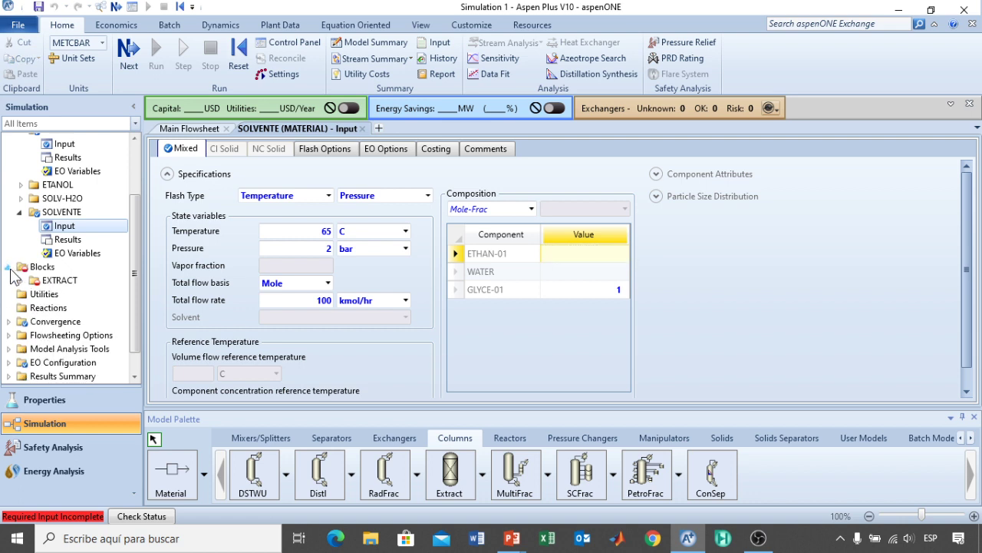
pyautogui.click(20, 281)
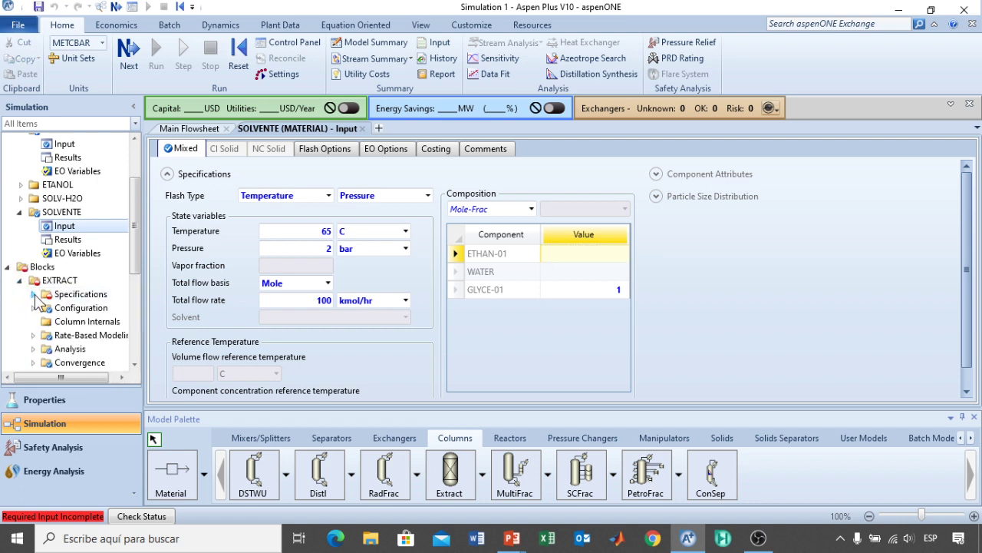
pyautogui.doubleClick(45, 295)
pyautogui.doubleClick(74, 307)
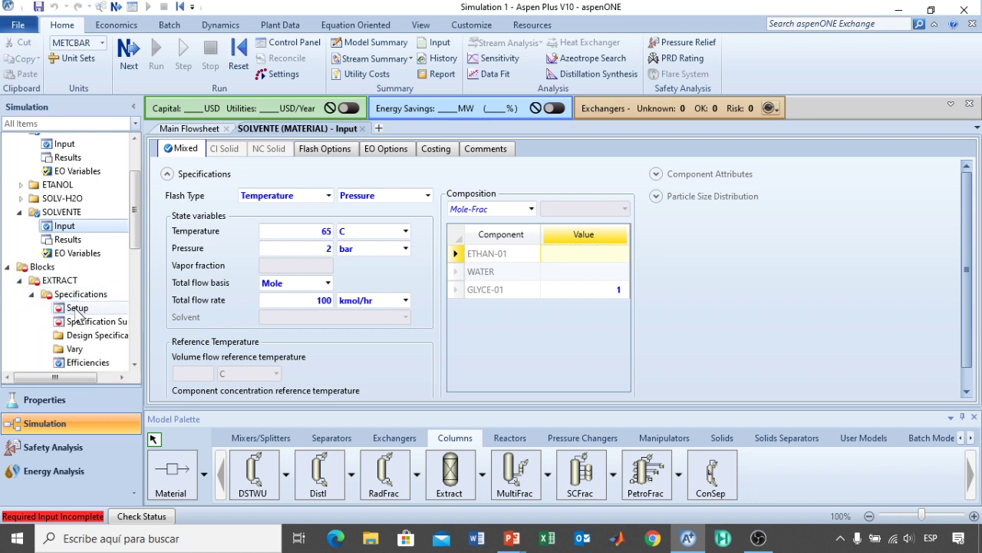
pyautogui.click(404, 205)
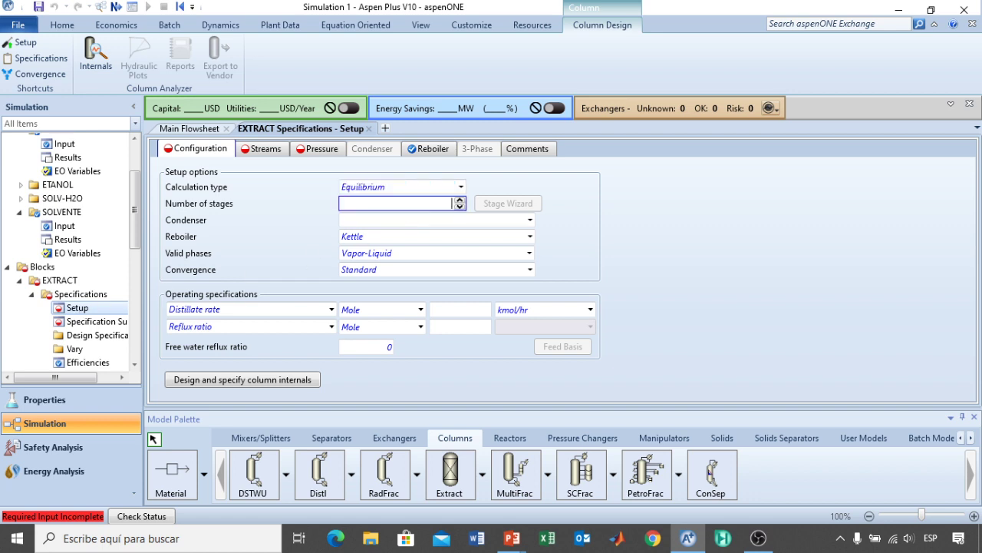
pyautogui.write('24')
pyautogui.click(412, 220)
pyautogui.click(412, 221)
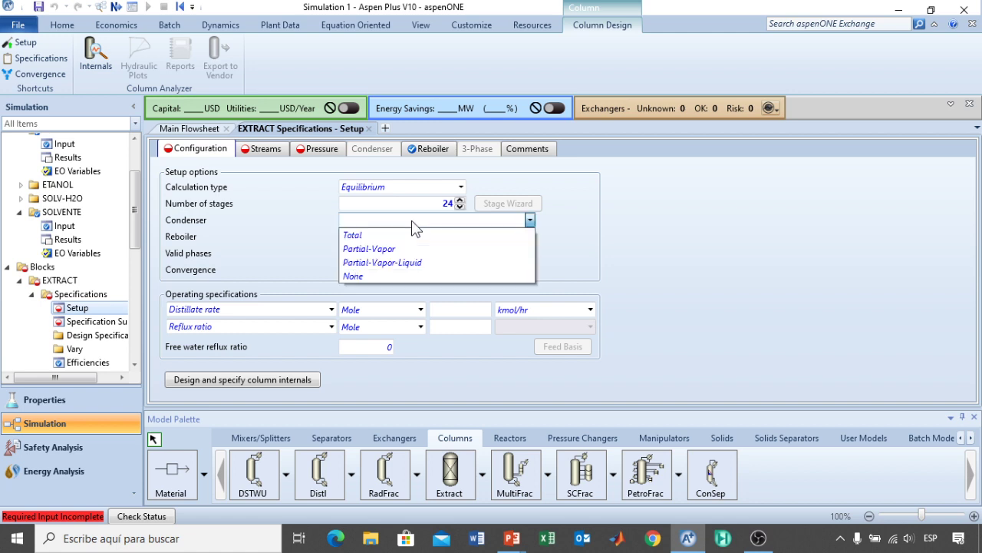
pyautogui.click(380, 236)
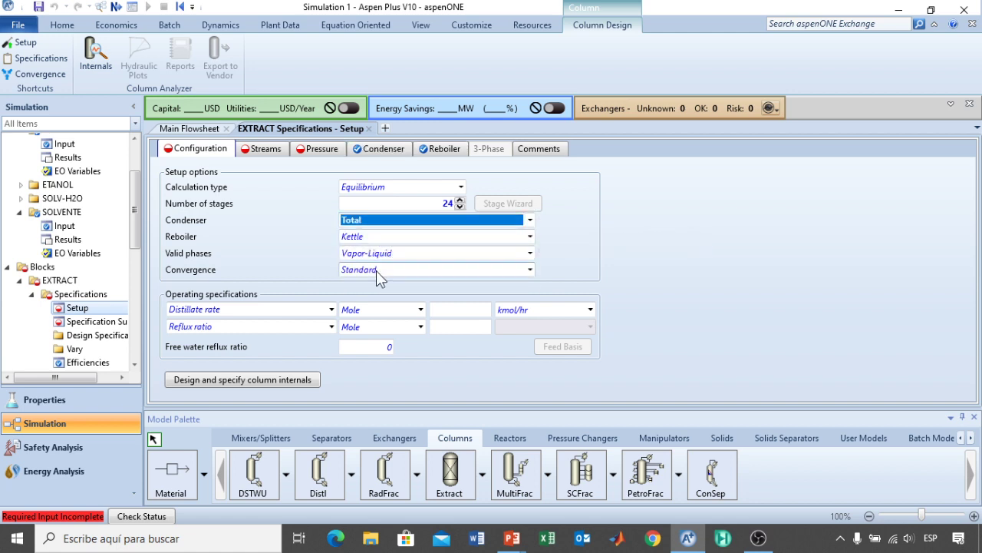
pyautogui.click(376, 270)
pyautogui.click(376, 270)
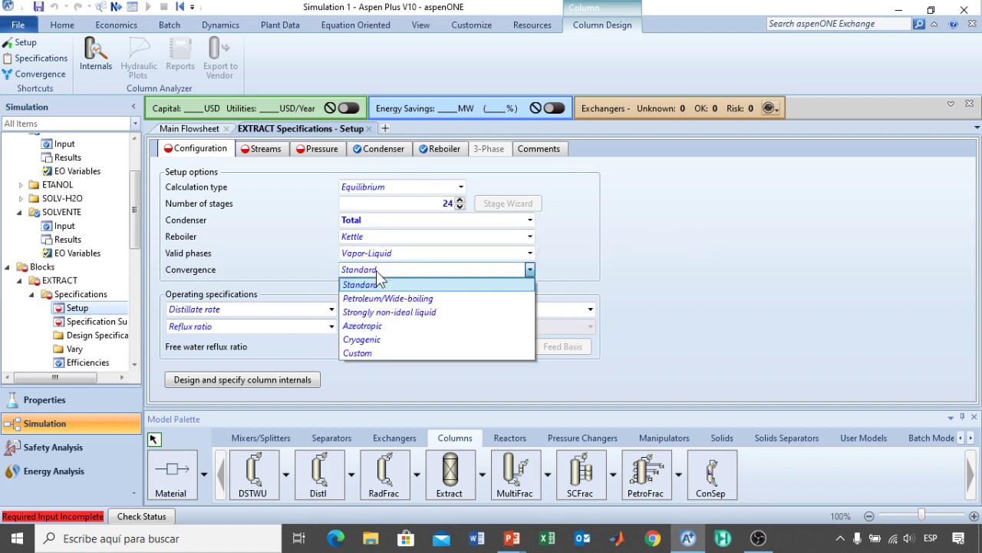
pyautogui.click(376, 330)
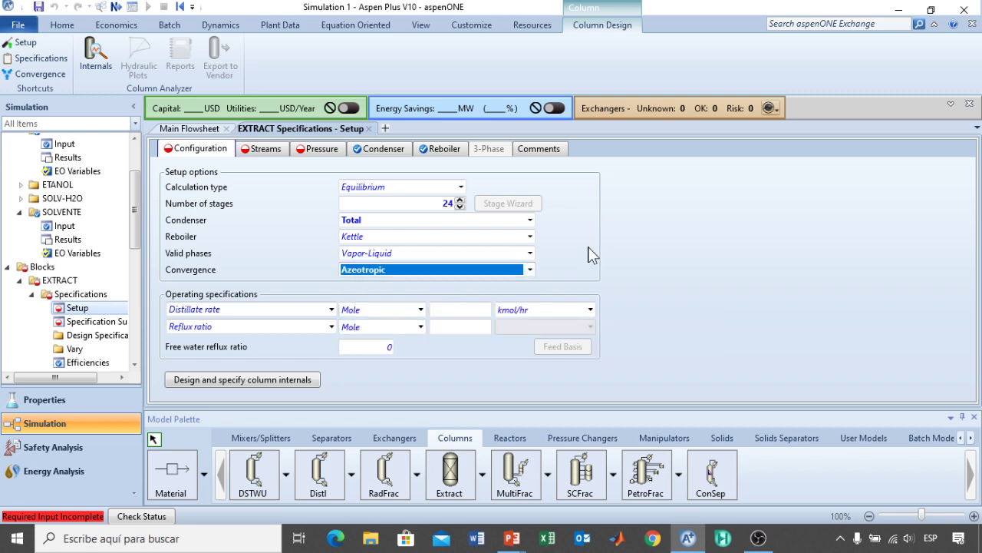
# Step: Set the EXTRACT column's distillate rate to 217 kmol/hr and its molar reflux ratio to 0,6
pyautogui.click(475, 311)
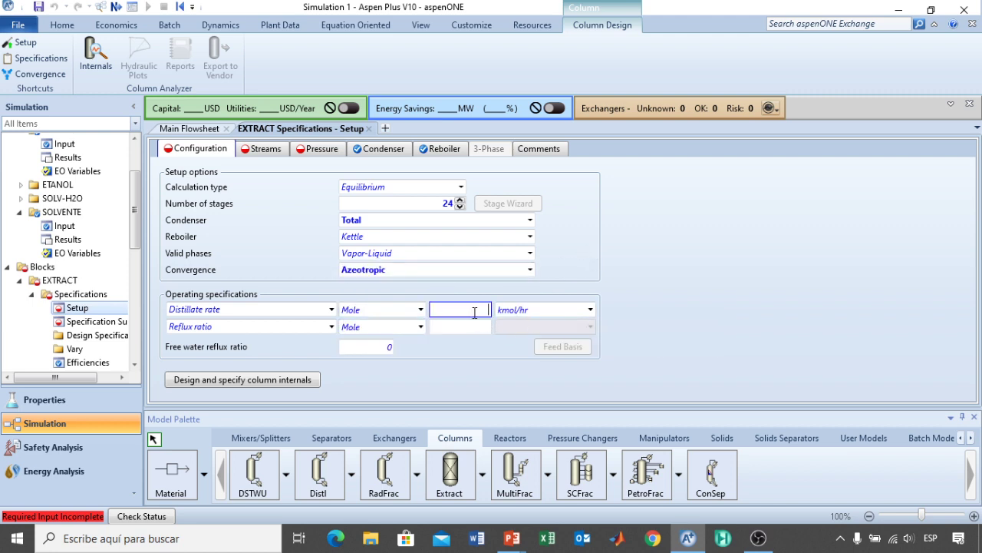
pyautogui.write('217')
pyautogui.click(474, 326)
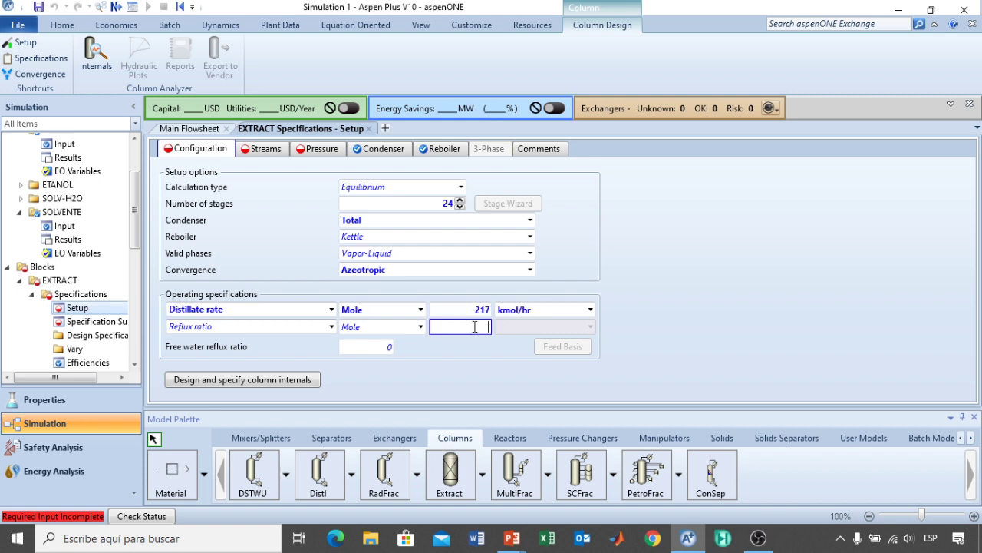
pyautogui.write('0,6')
pyautogui.press('Return')
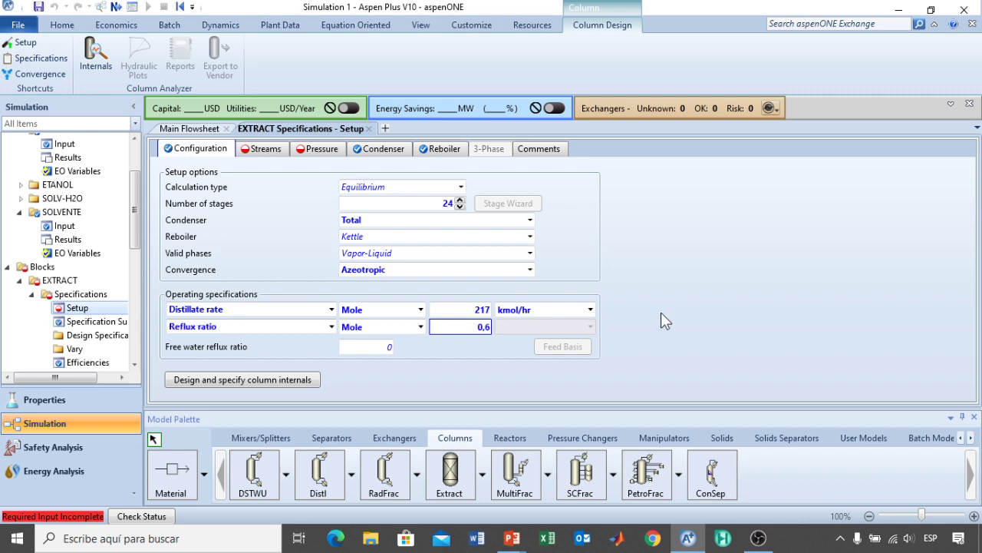
# Step: Assign the EXTRACT column's feed stages: SOLVENTE to stage 3 and ALIMENTO to stage 16
pyautogui.click(262, 153)
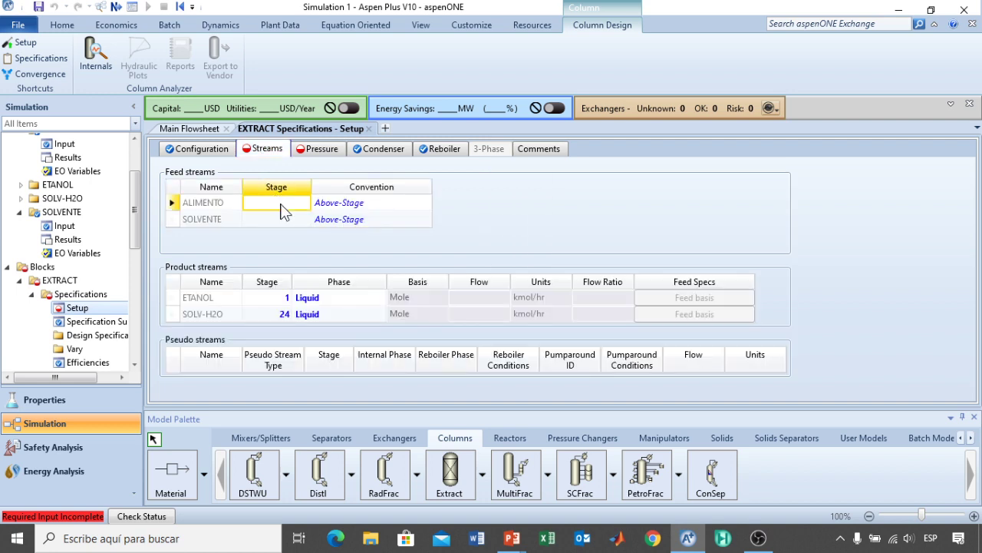
pyautogui.click(289, 219)
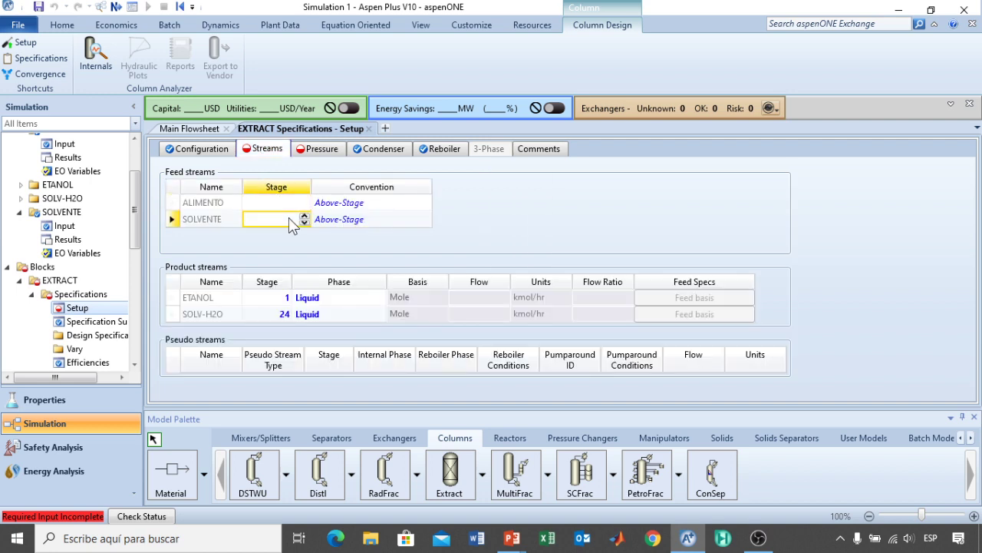
pyautogui.write('3')
pyautogui.click(287, 204)
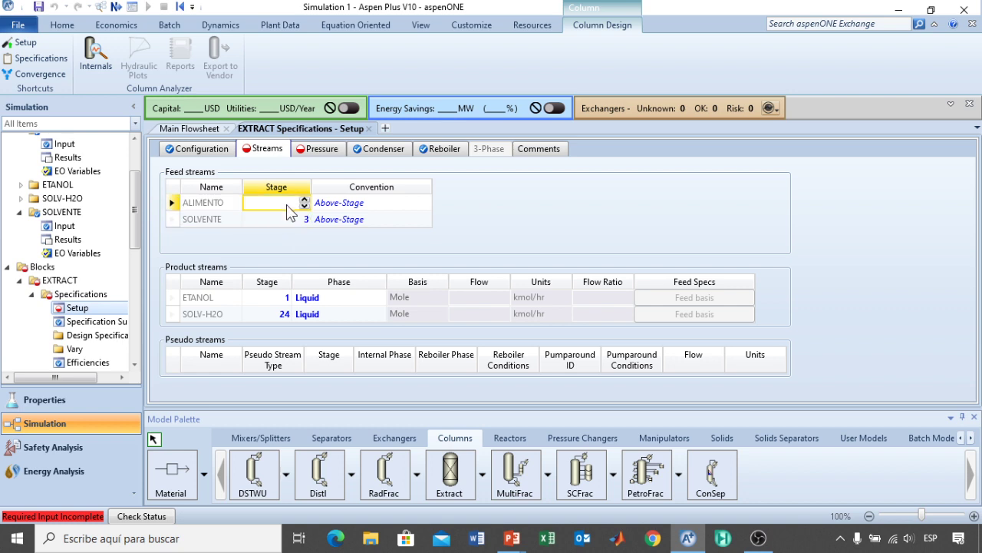
pyautogui.write('16')
pyautogui.press('Return')
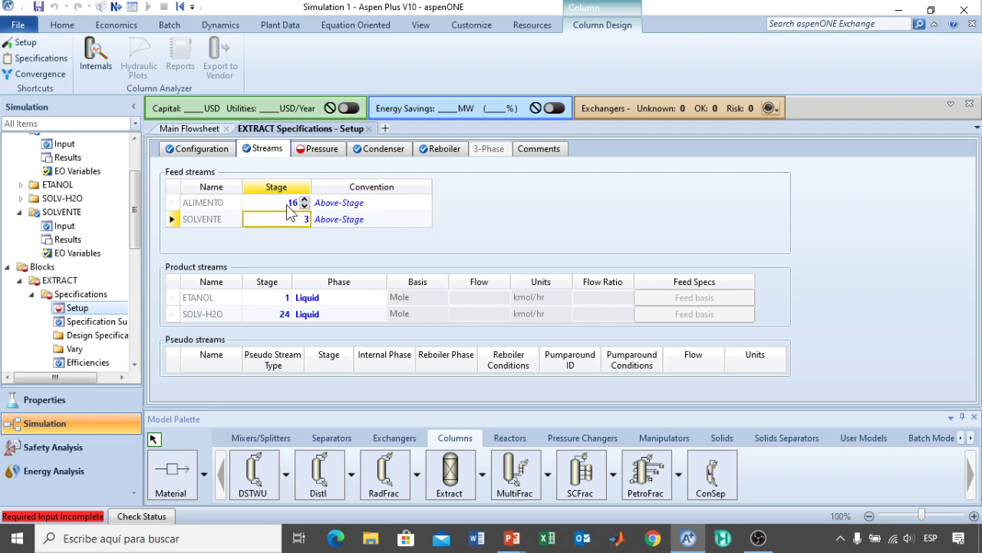
# Step: Set the EXTRACT column's stage 1 / condenser pressure to 1 bar
pyautogui.click(314, 149)
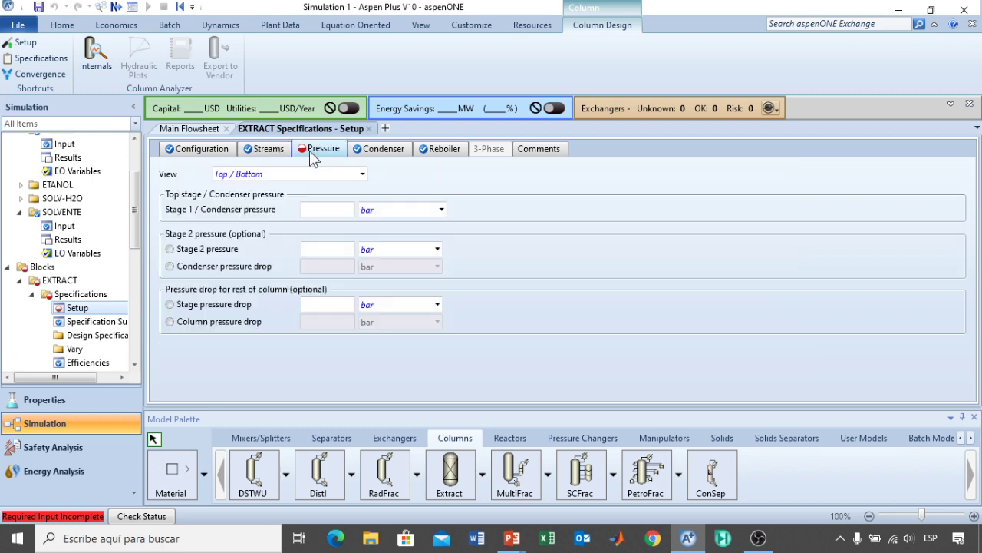
pyautogui.click(314, 207)
pyautogui.write('1')
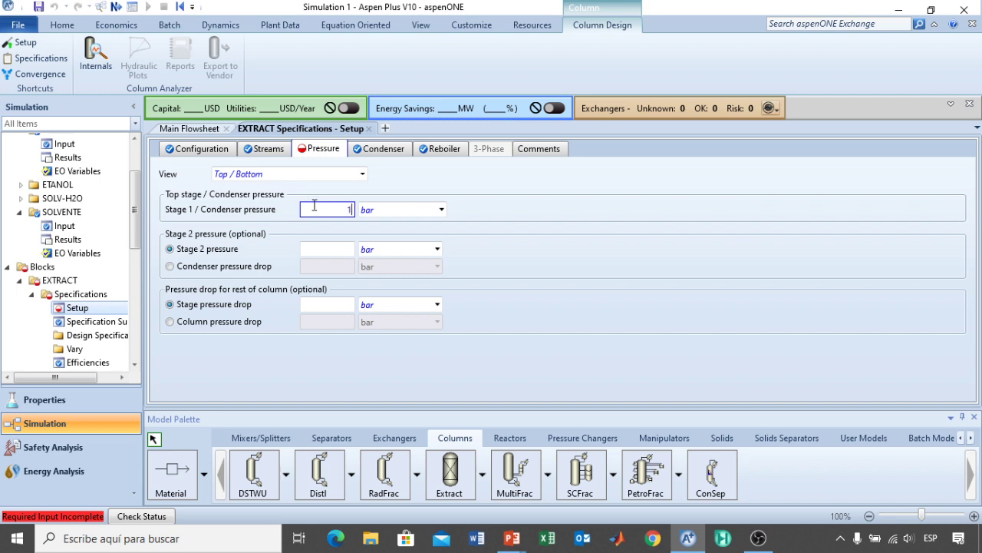
pyautogui.press('Return')
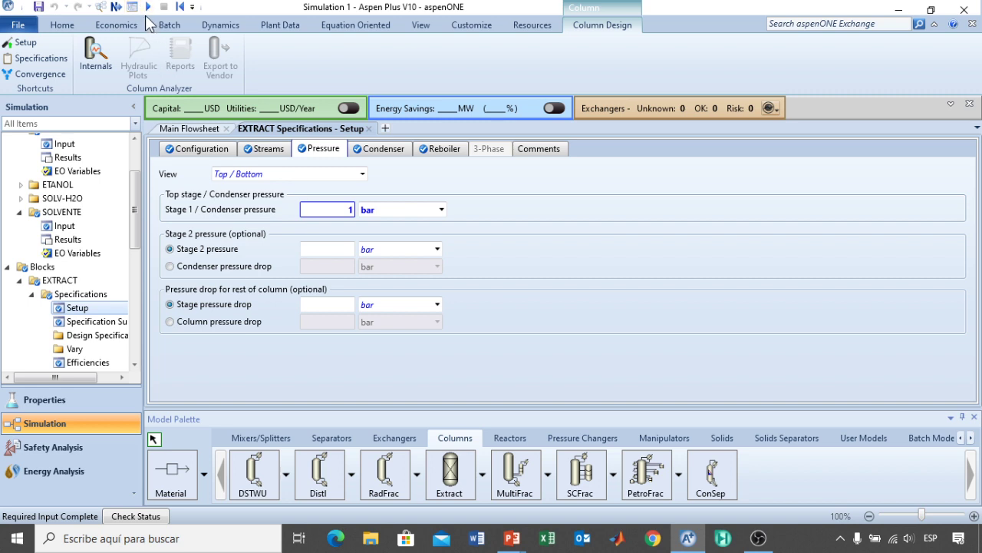
# Step: Run the simulation with the completed input and open the EXTRACT column's Profiles results
pyautogui.click(116, 7)
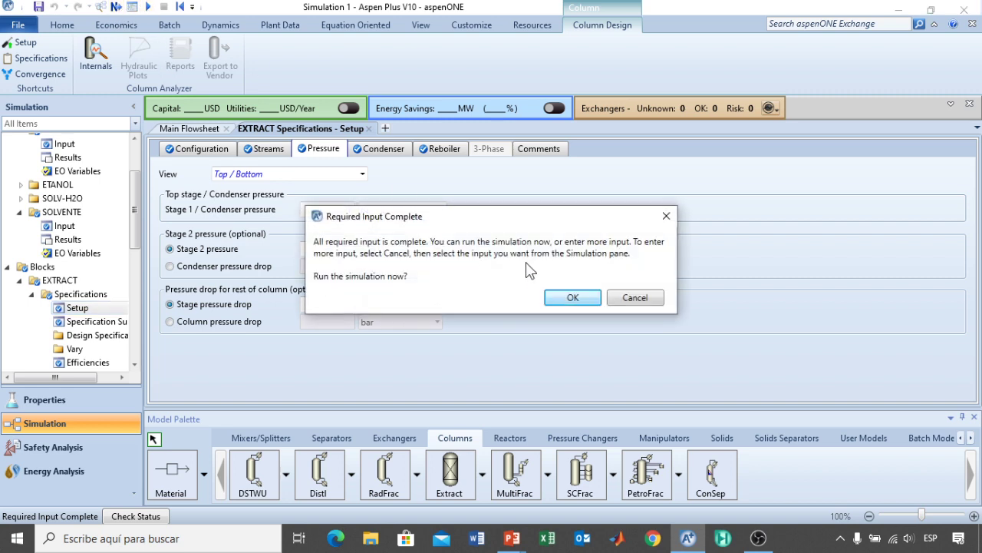
pyautogui.click(555, 298)
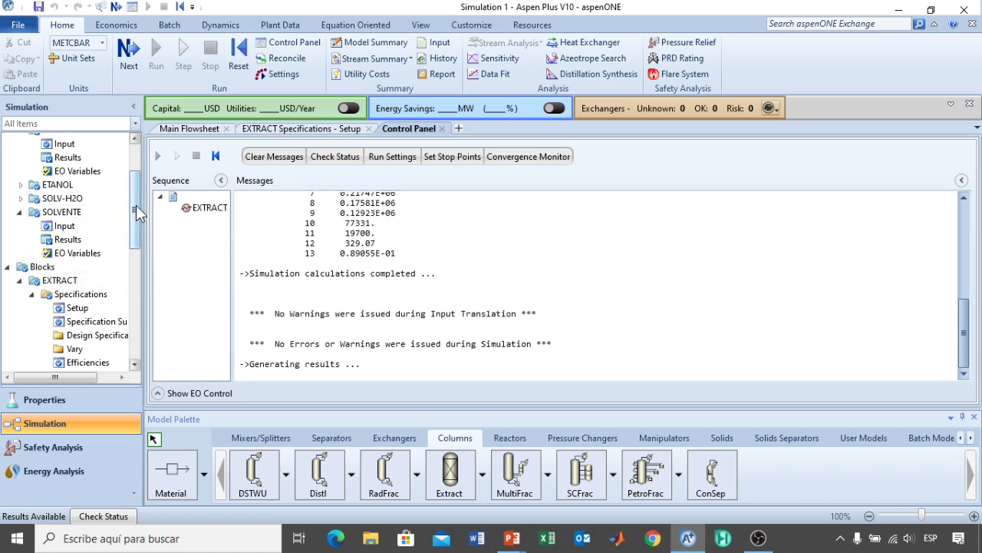
pyautogui.moveTo(135, 205); pyautogui.dragTo(136, 293)
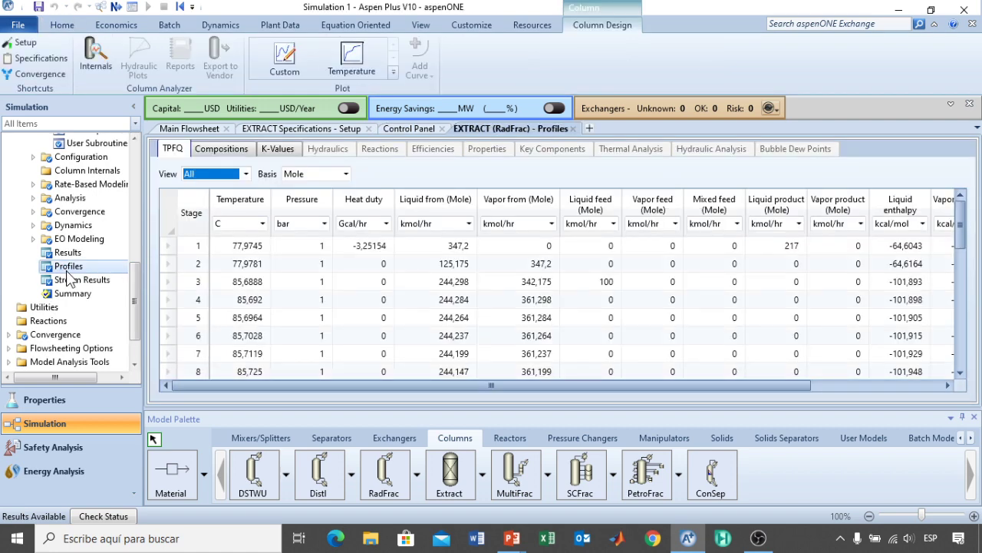
# Step: Plot the EXTRACT column's liquid composition profiles on a Mole basis for all components: ETHAN-01, WATER and GLYCE-01
pyautogui.click(393, 70)
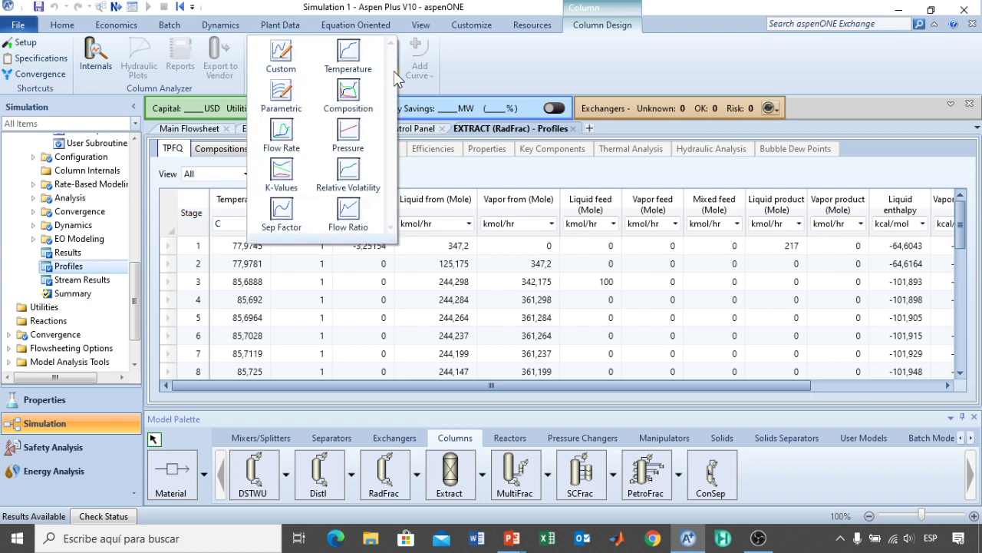
pyautogui.click(354, 92)
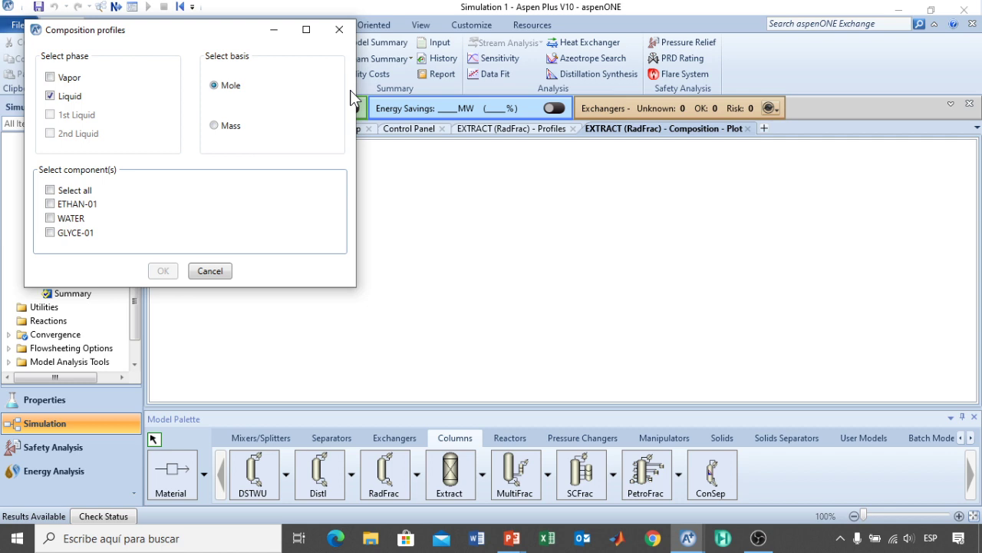
pyautogui.click(63, 190)
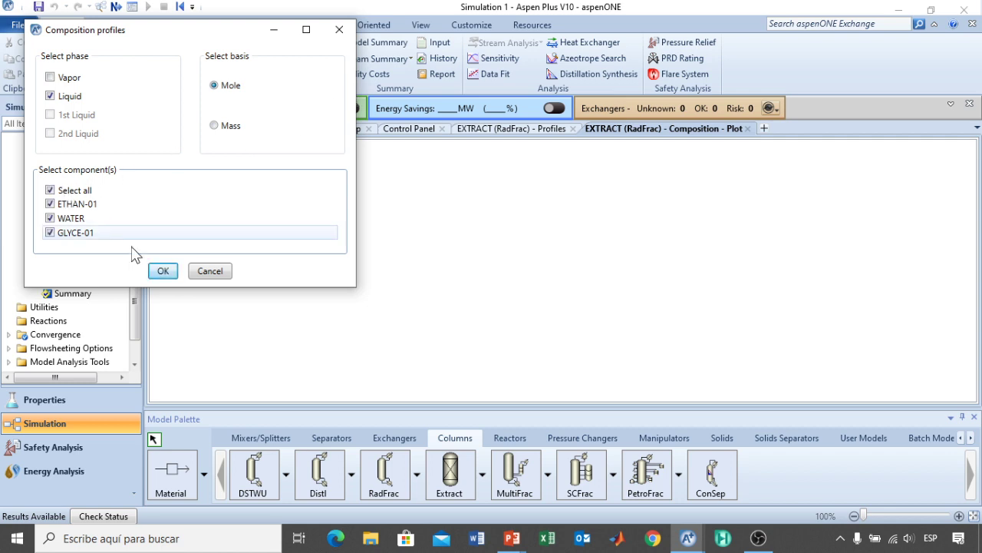
pyautogui.click(160, 271)
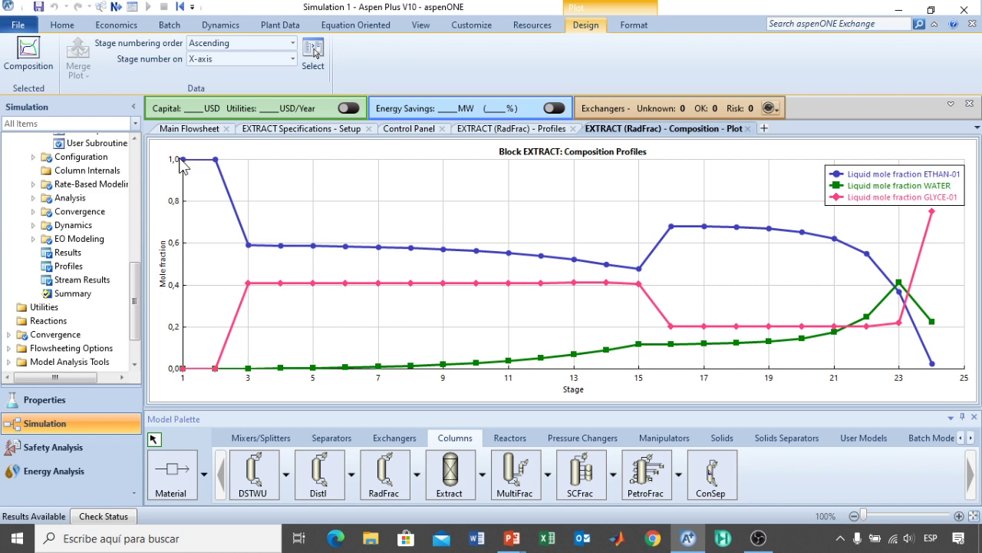
pyautogui.moveTo(185, 160)
# Step: Plot the EXTRACT column's temperature profile, move its legend clear of the curve, and close the plot after viewing it
pyautogui.click(71, 266)
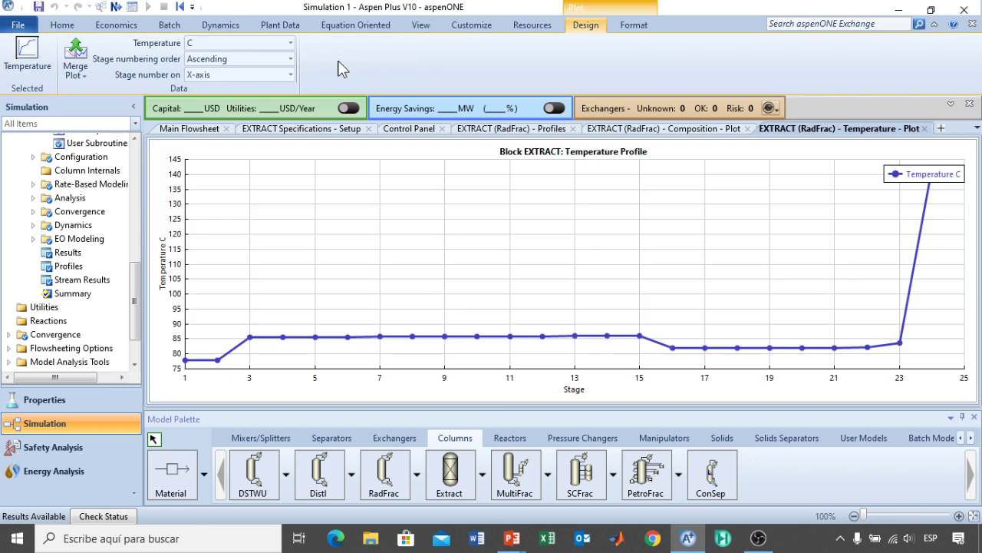
pyautogui.click(901, 179)
pyautogui.moveTo(901, 178); pyautogui.dragTo(778, 195)
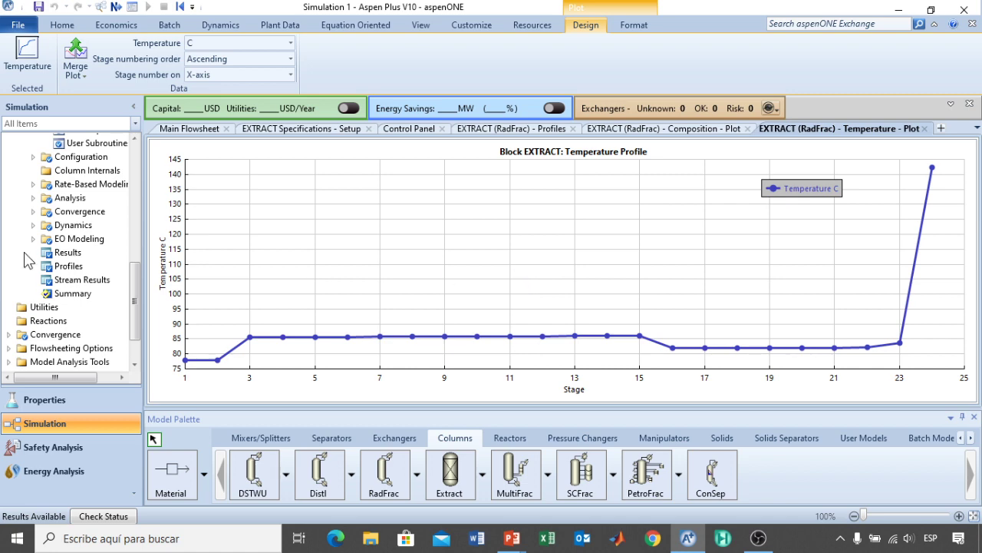
pyautogui.click(924, 129)
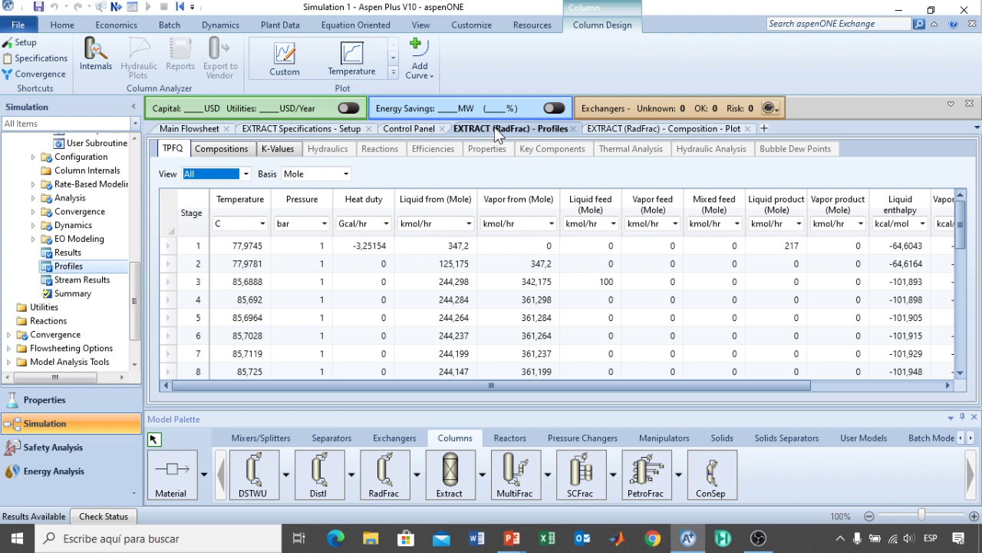
# Step: Show the EXTRACT column's liquid compositions on a Mole basis and examine them from stage 1 to stage 24
pyautogui.click(222, 151)
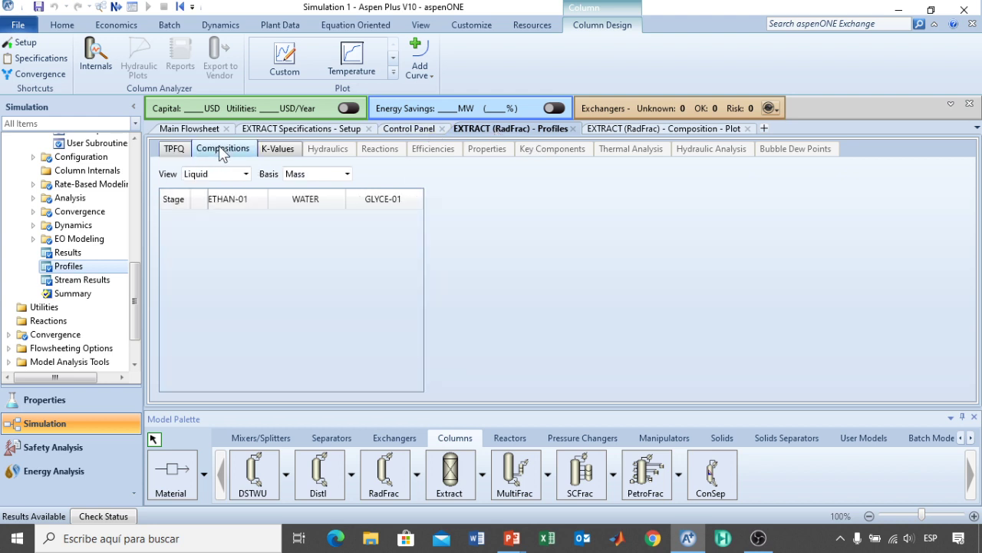
pyautogui.click(347, 175)
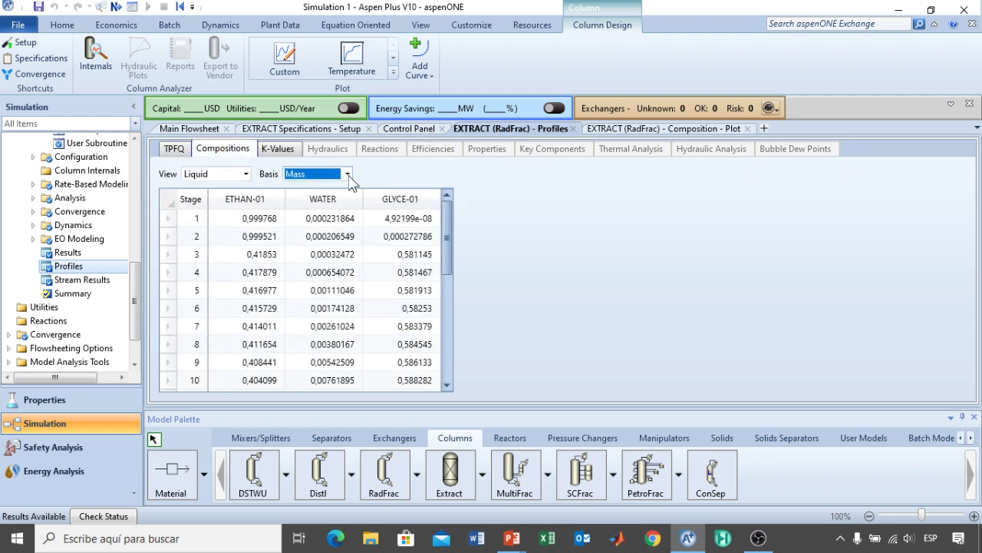
pyautogui.click(316, 203)
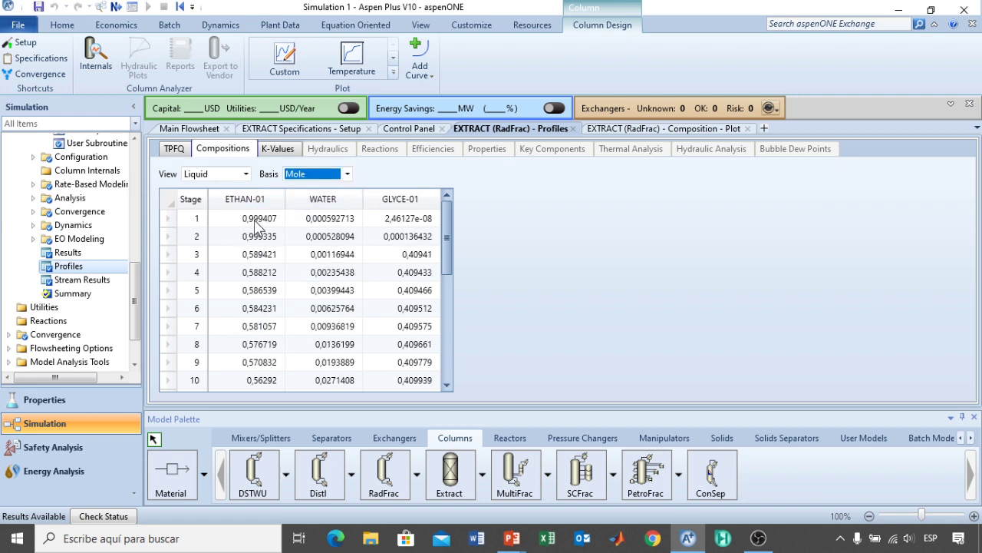
pyautogui.moveTo(444, 222); pyautogui.dragTo(451, 377)
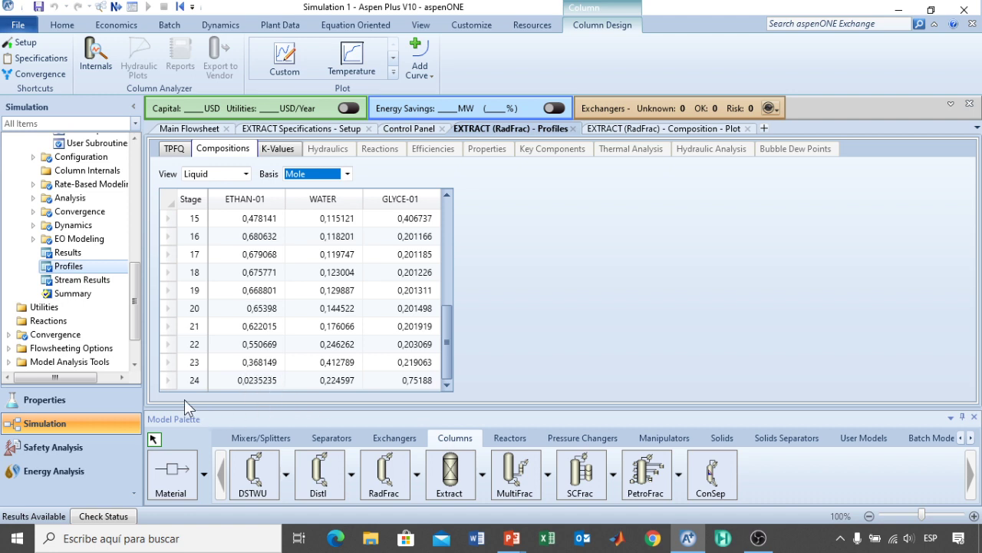
# Step: Create a new design specification for the EXTRACT column with type Mole recovery and a target of 0,995
pyautogui.moveTo(138, 330); pyautogui.dragTo(140, 266)
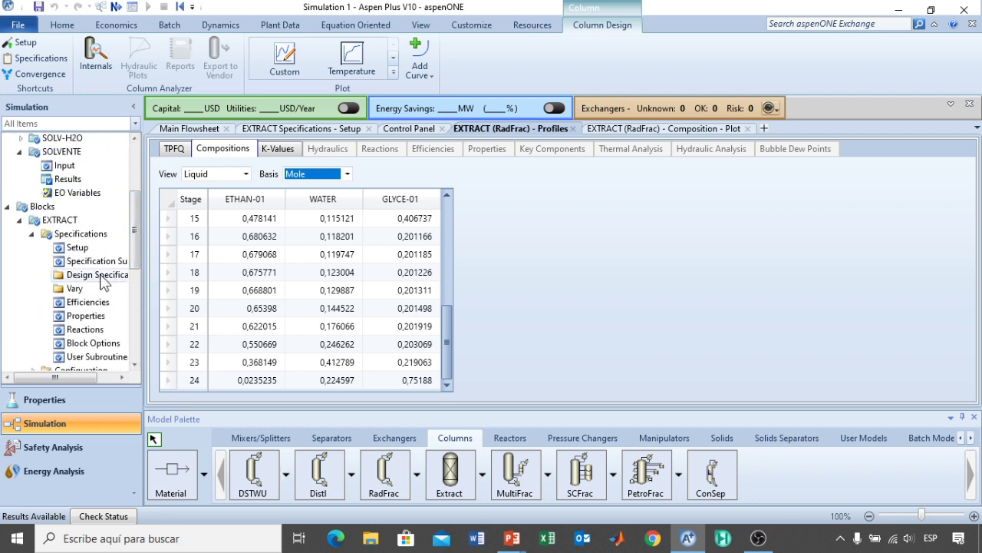
pyautogui.click(106, 277)
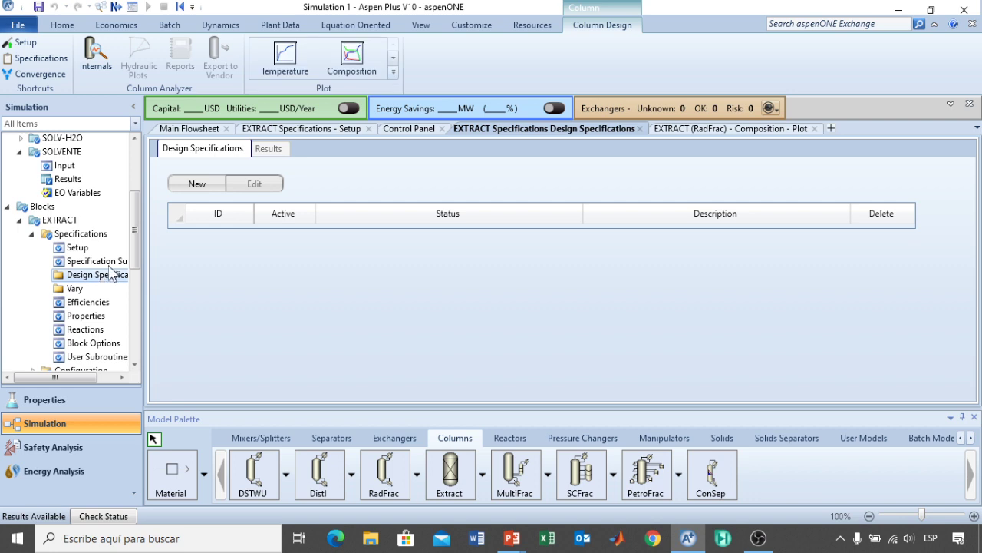
pyautogui.click(196, 184)
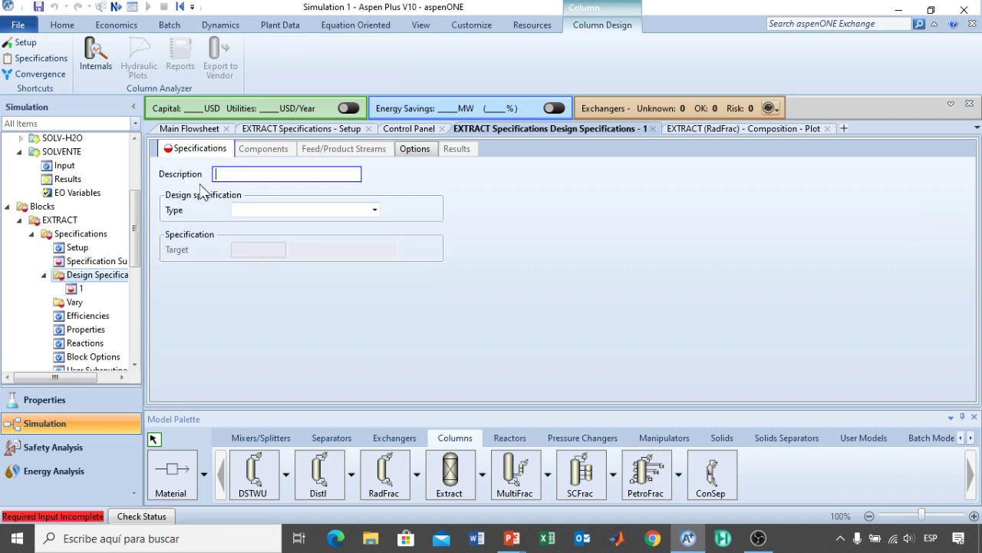
pyautogui.click(374, 212)
pyautogui.click(376, 212)
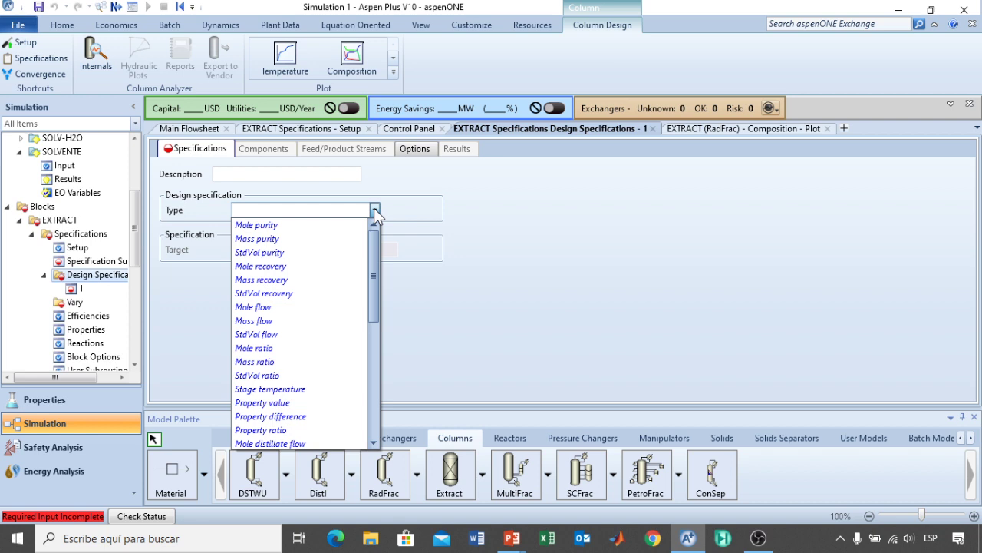
pyautogui.click(272, 265)
pyautogui.click(268, 253)
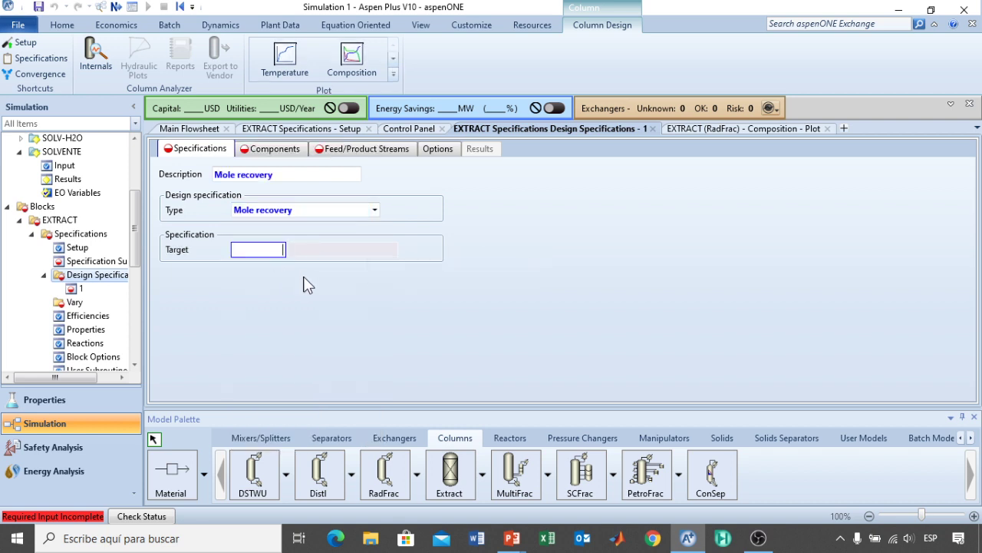
pyautogui.write('0,995')
pyautogui.press('Return')
# Step: Assign component ETHAN-01 and product stream ETANOL to the mole recovery design specification
pyautogui.click(269, 149)
pyautogui.click(196, 204)
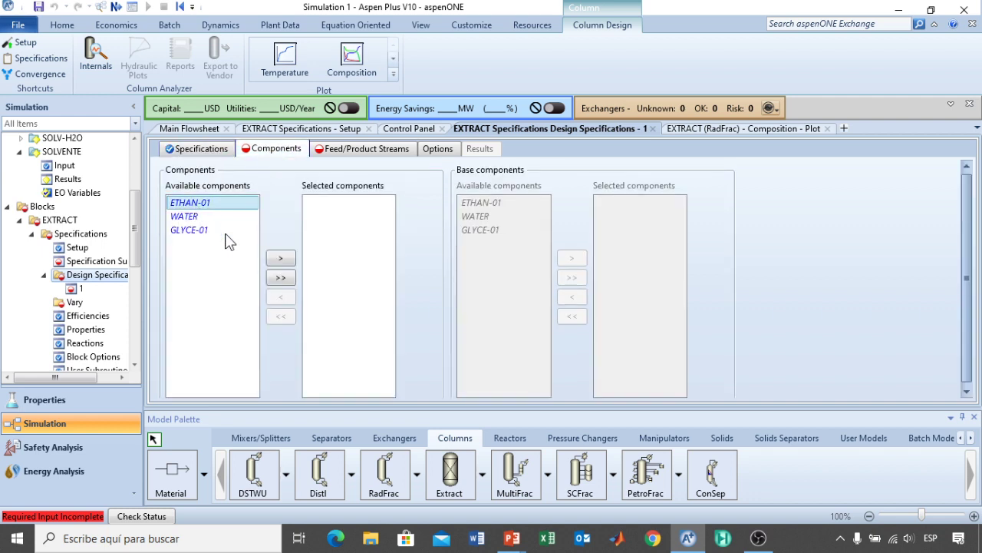
pyautogui.click(281, 258)
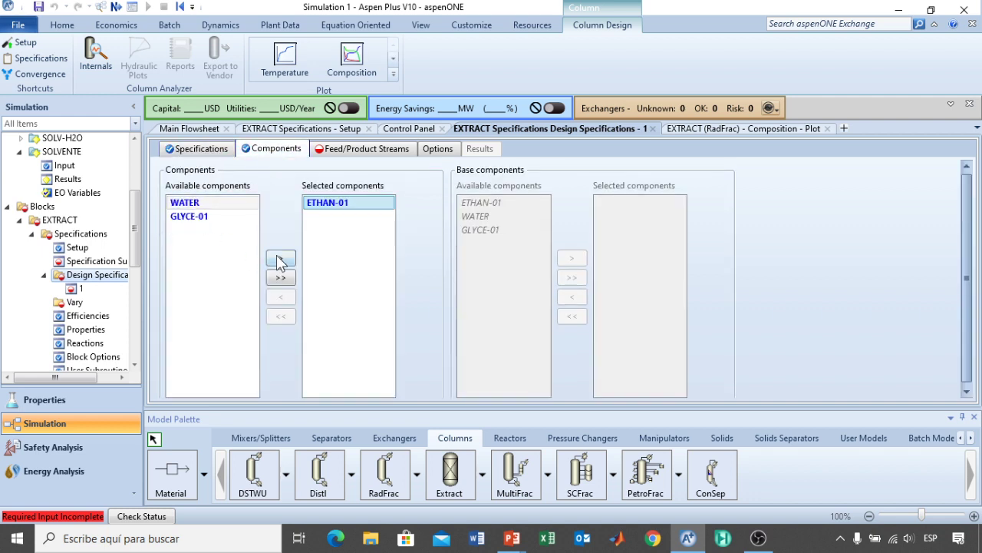
pyautogui.click(333, 153)
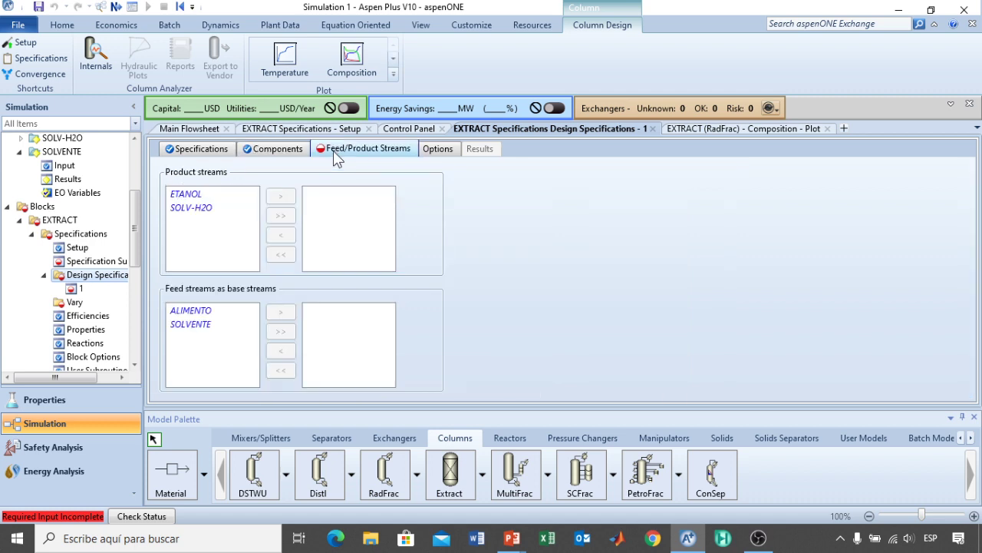
pyautogui.click(188, 196)
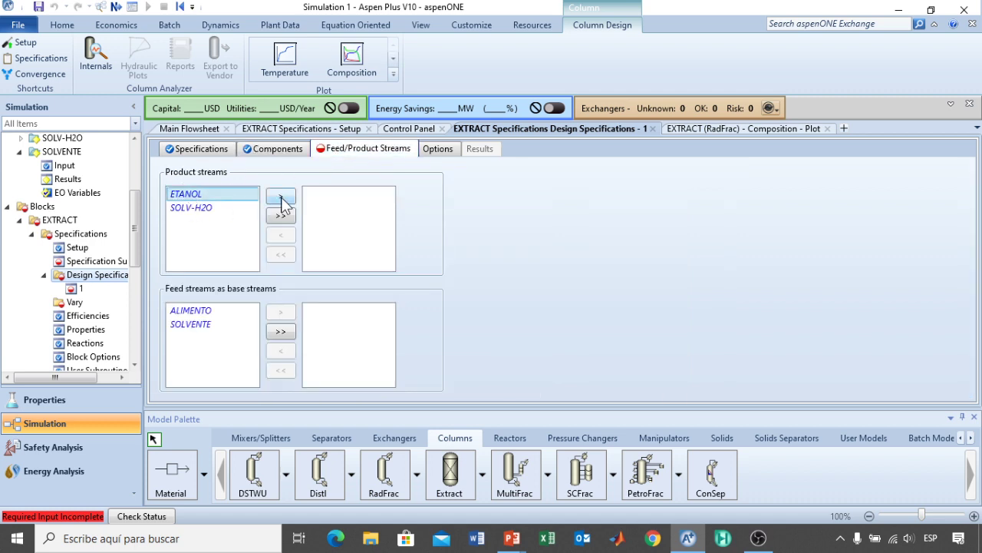
pyautogui.click(281, 198)
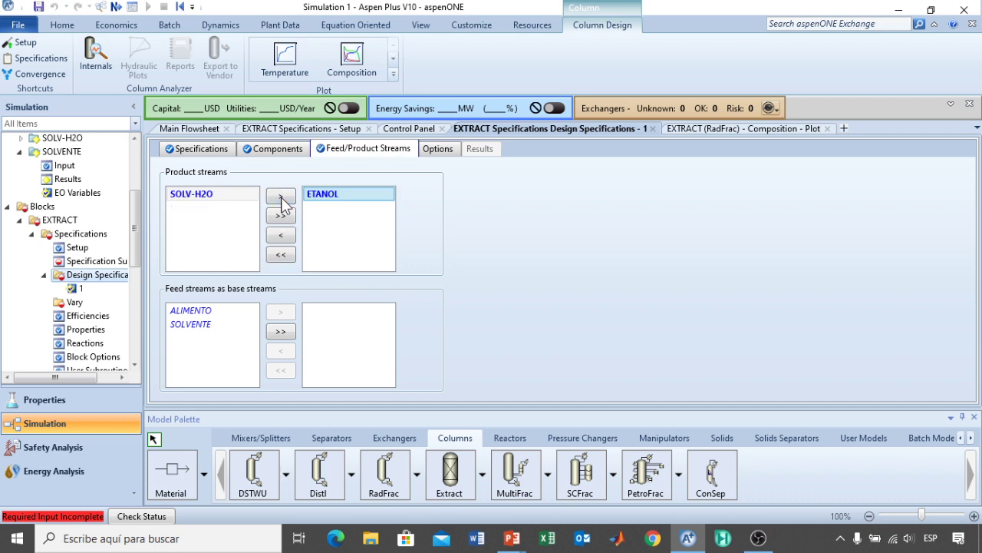
# Step: Create an adjusted variable for the EXTRACT column that varies Distillate rate between 215 and 221 kmol/hr
pyautogui.click(73, 302)
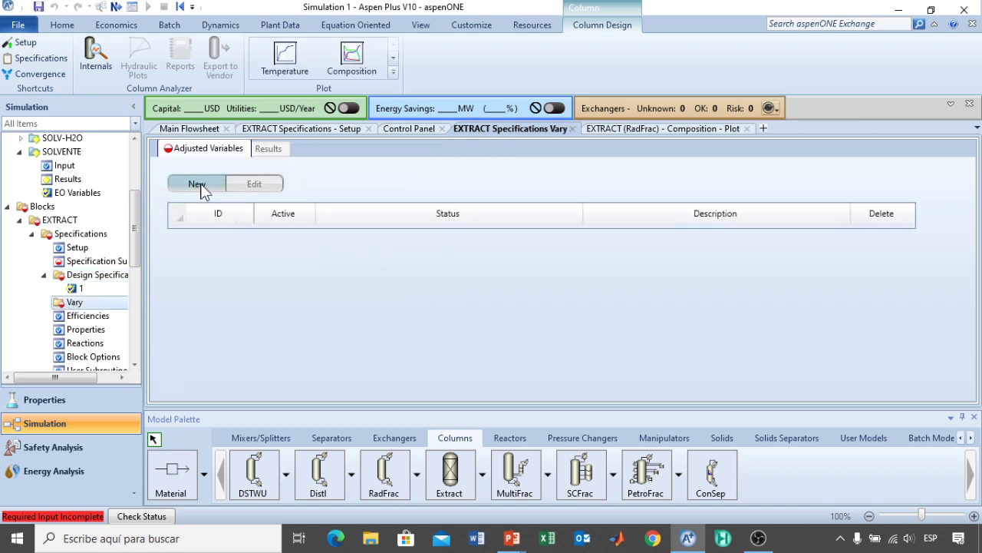
pyautogui.click(197, 184)
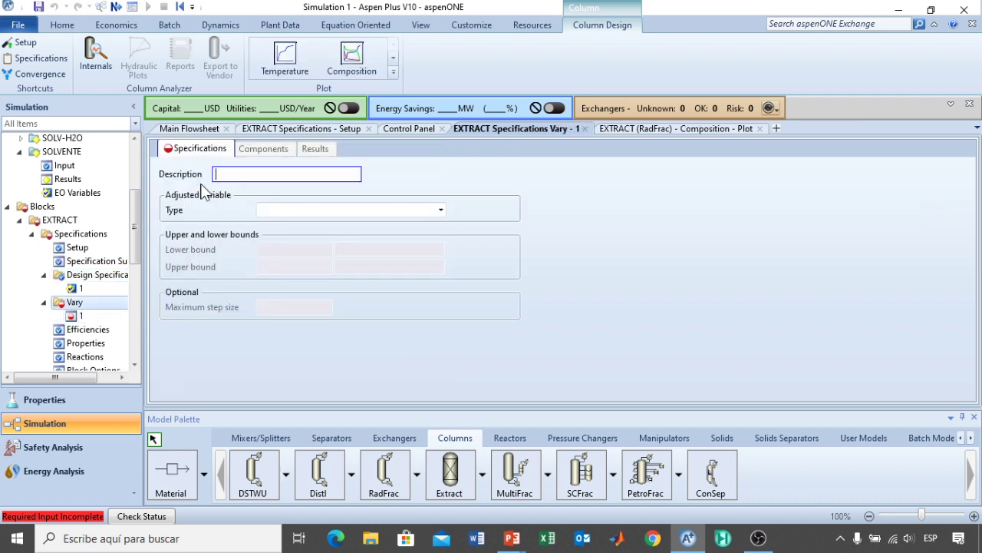
pyautogui.click(441, 210)
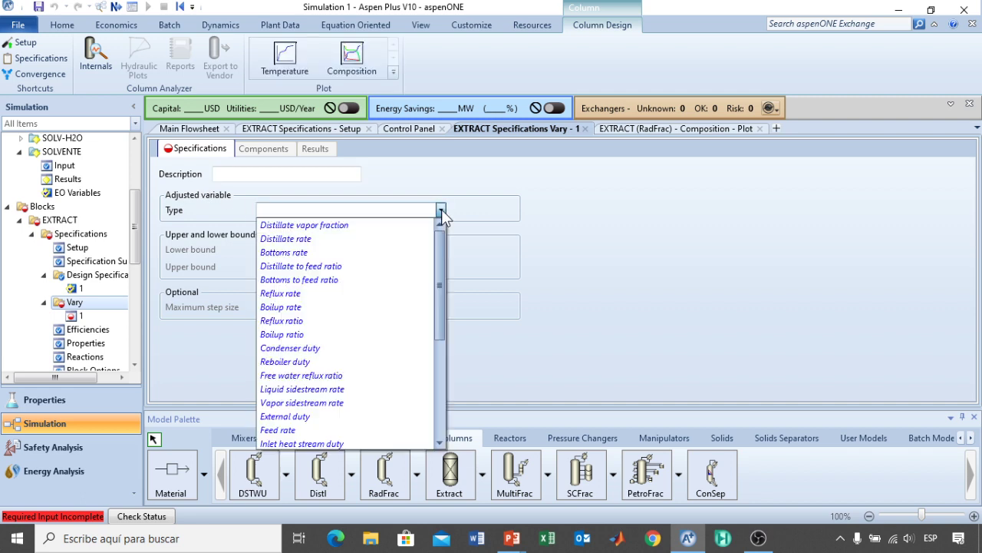
pyautogui.click(296, 243)
pyautogui.press('Tab')
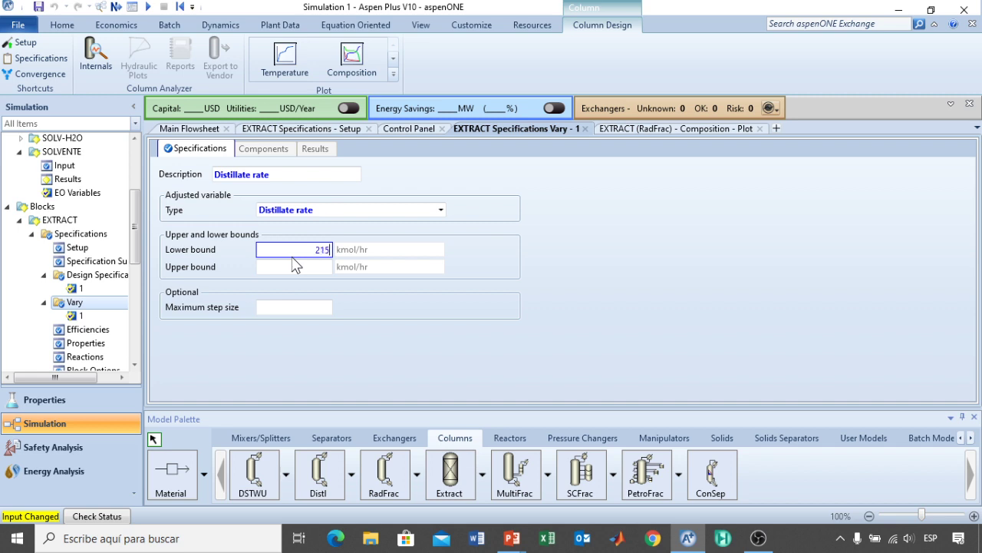
pyautogui.click(294, 270)
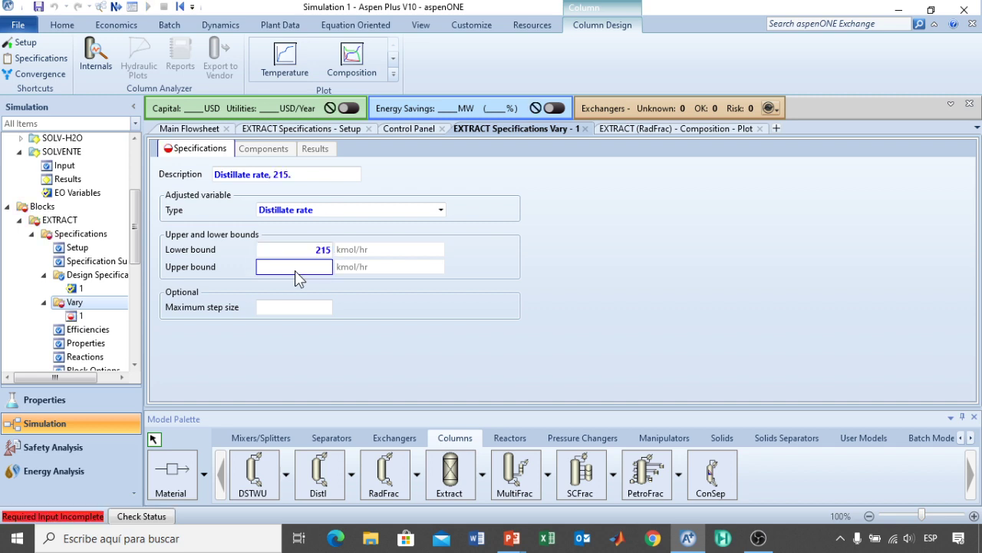
pyautogui.write('221')
pyautogui.press('Return')
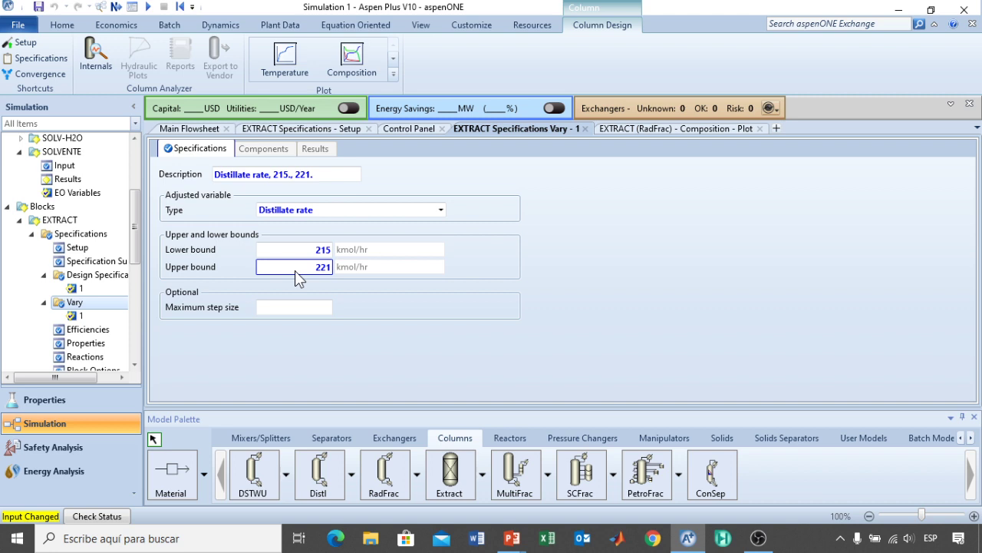
# Step: Rerun the simulation with the new design specification and close the EXTRACT composition plot
pyautogui.click(146, 8)
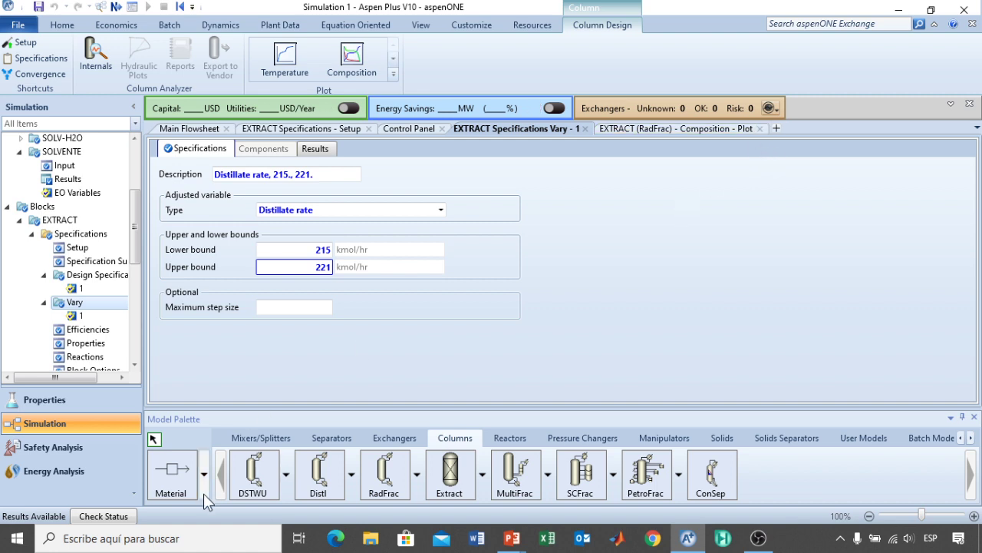
pyautogui.click(759, 128)
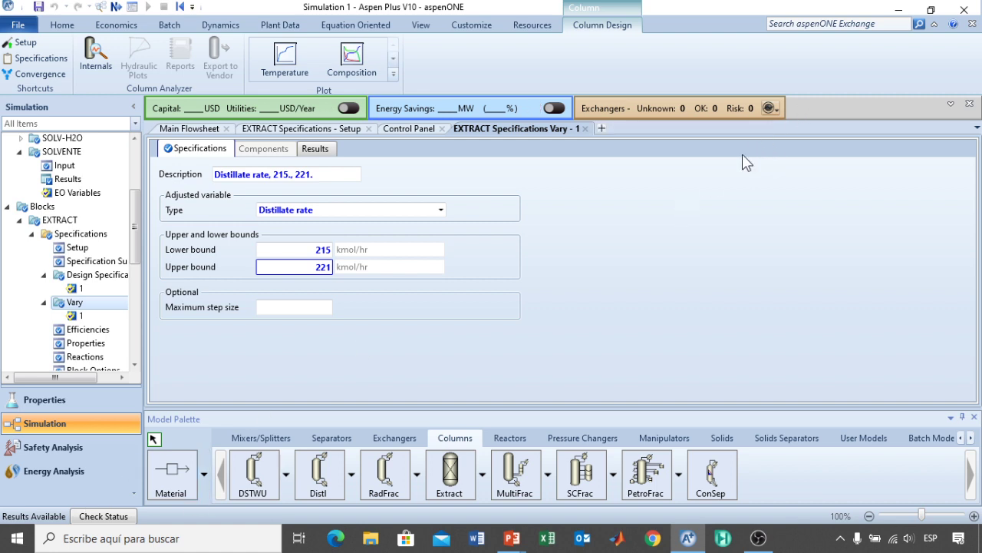
# Step: Open the EXTRACT column's stage profile results from the new run
pyautogui.click(315, 129)
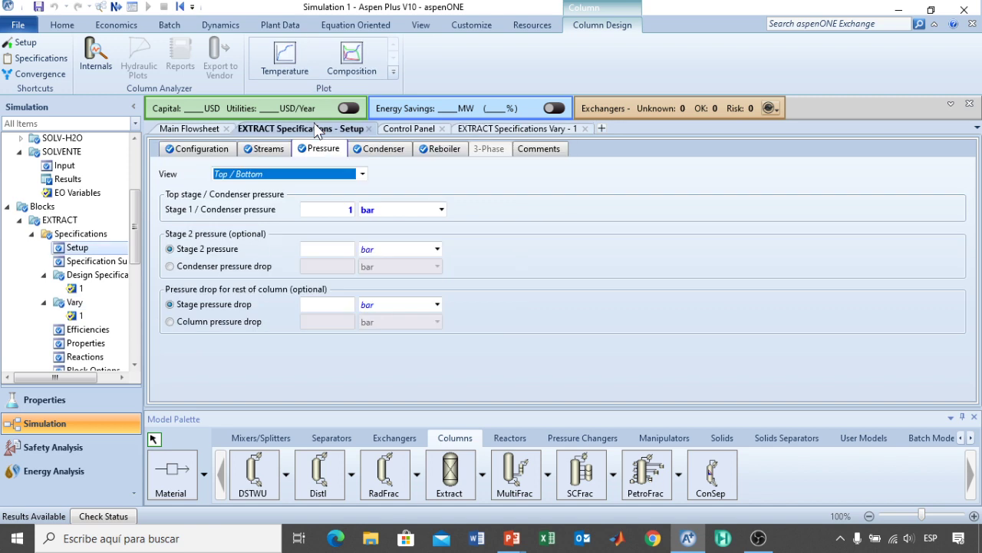
pyautogui.moveTo(135, 230); pyautogui.dragTo(135, 305)
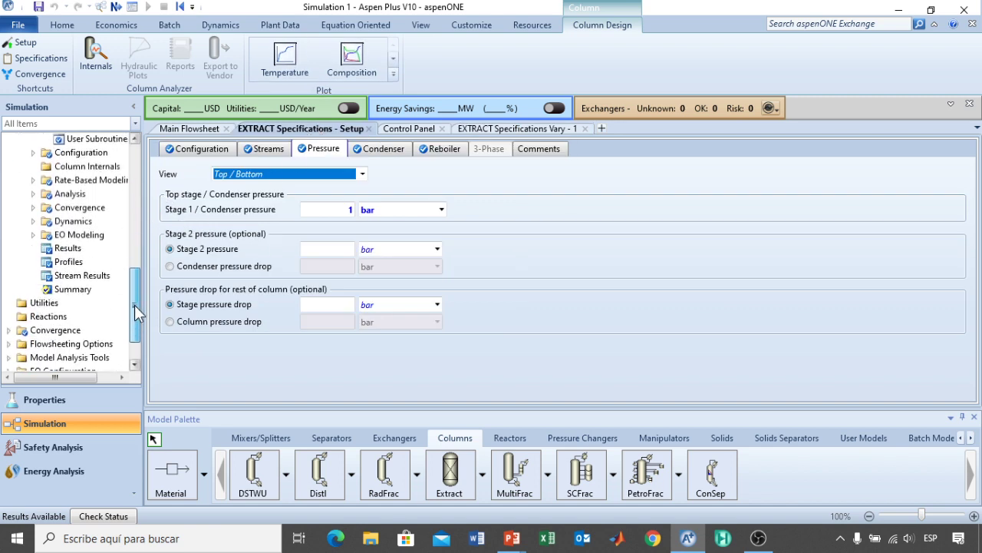
pyautogui.click(70, 260)
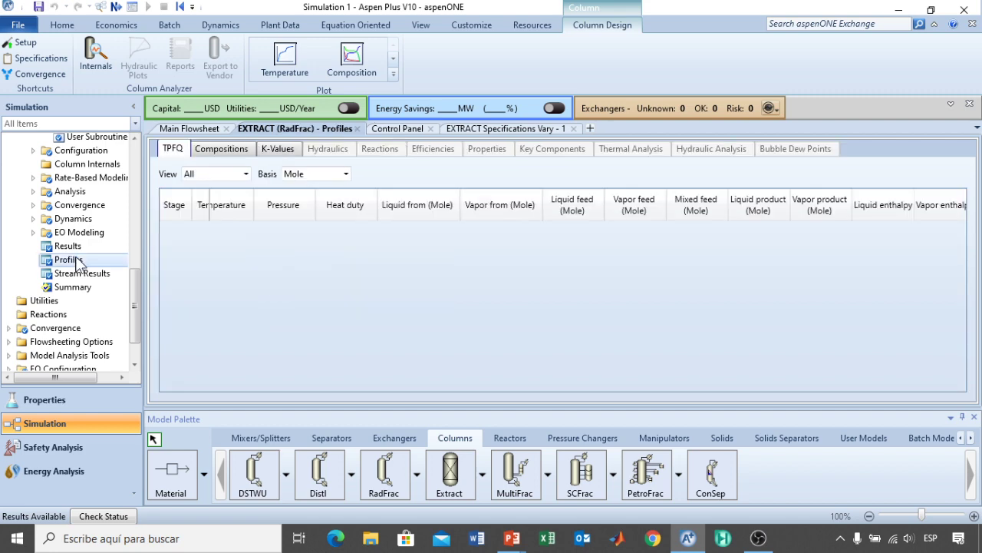
# Step: Examine the EXTRACT column's liquid compositions on a mole basis from the first stage to stage 24
pyautogui.click(245, 151)
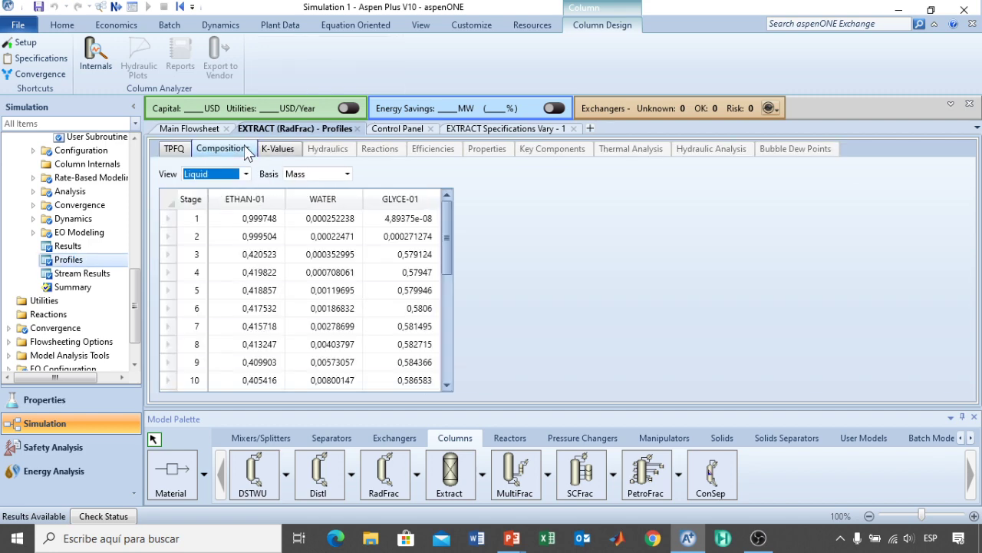
pyautogui.click(351, 174)
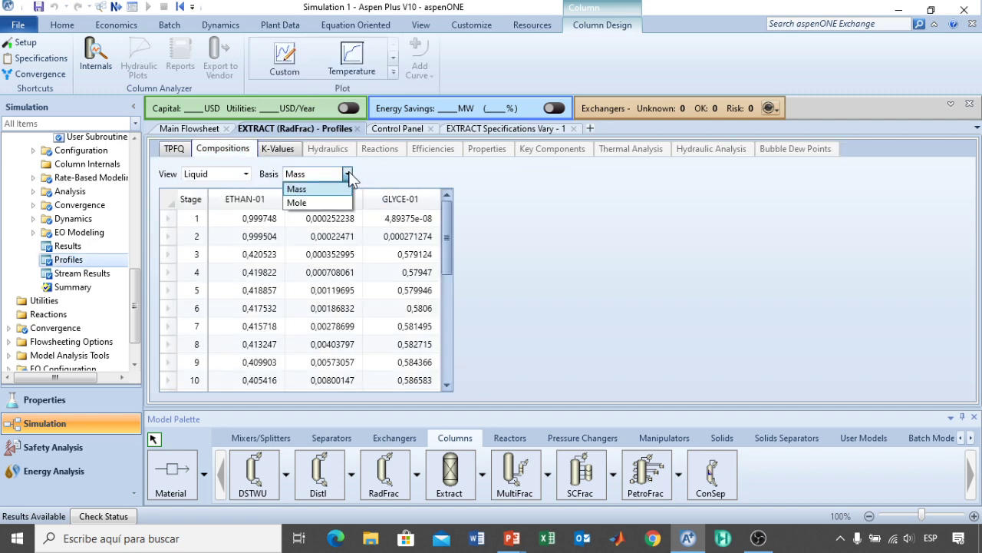
pyautogui.click(307, 201)
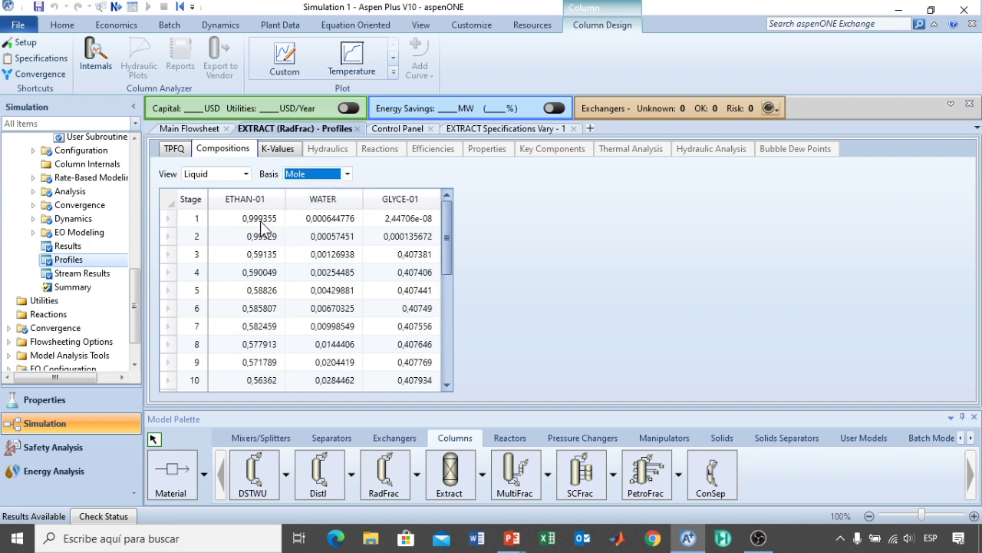
pyautogui.moveTo(448, 270); pyautogui.dragTo(446, 384)
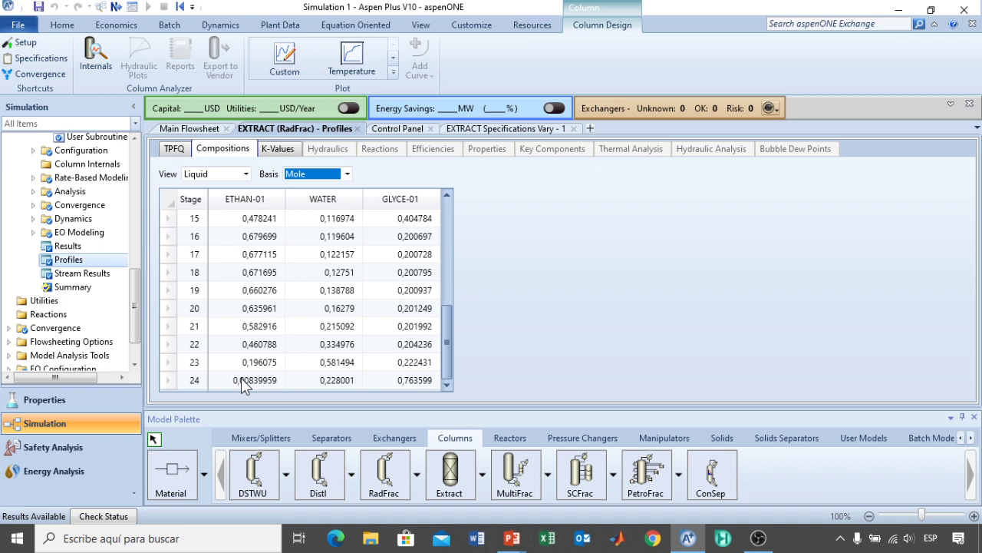
# Step: Add a second RadFrac column to the main flowsheet beside the EXTRACT column's product streams and slightly enlarge its icon
pyautogui.click(203, 131)
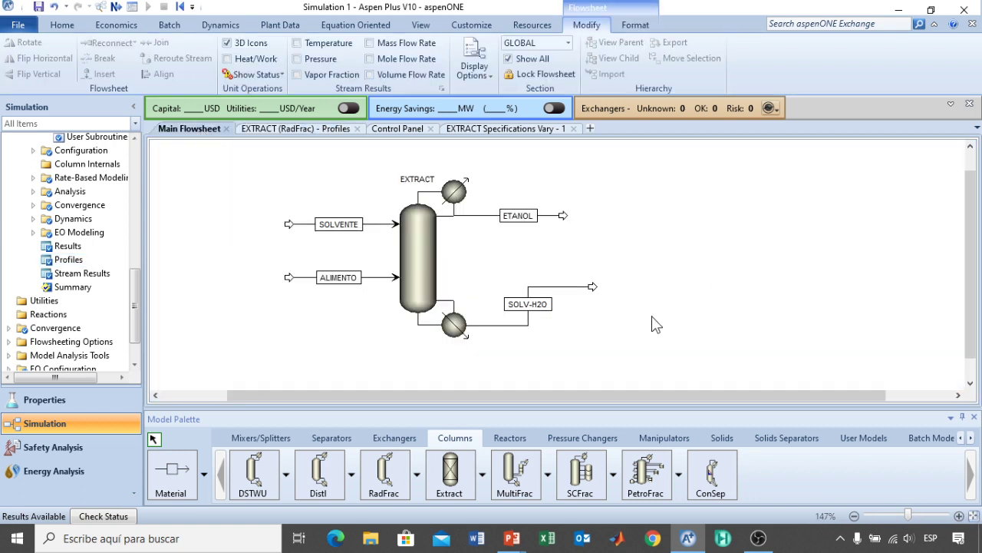
pyautogui.click(395, 487)
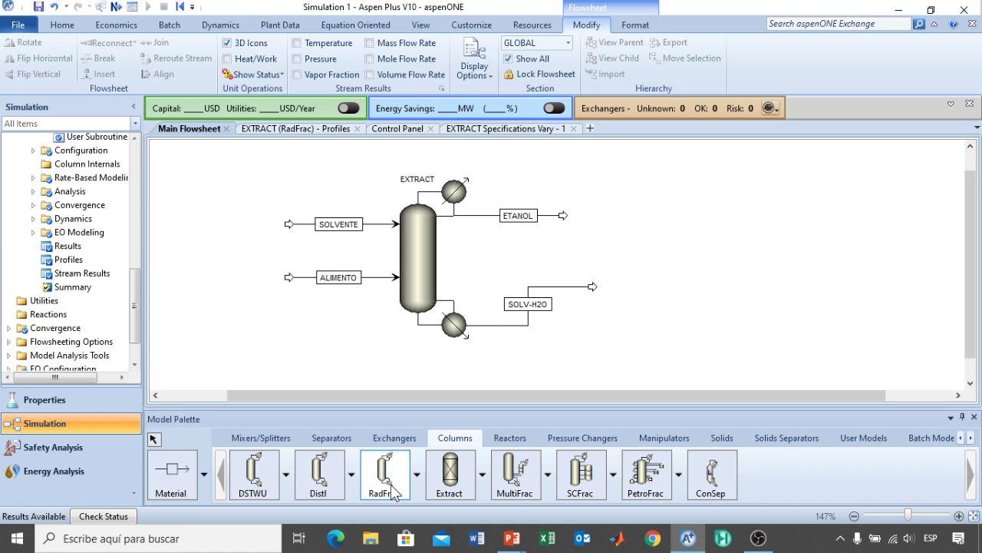
pyautogui.click(645, 250)
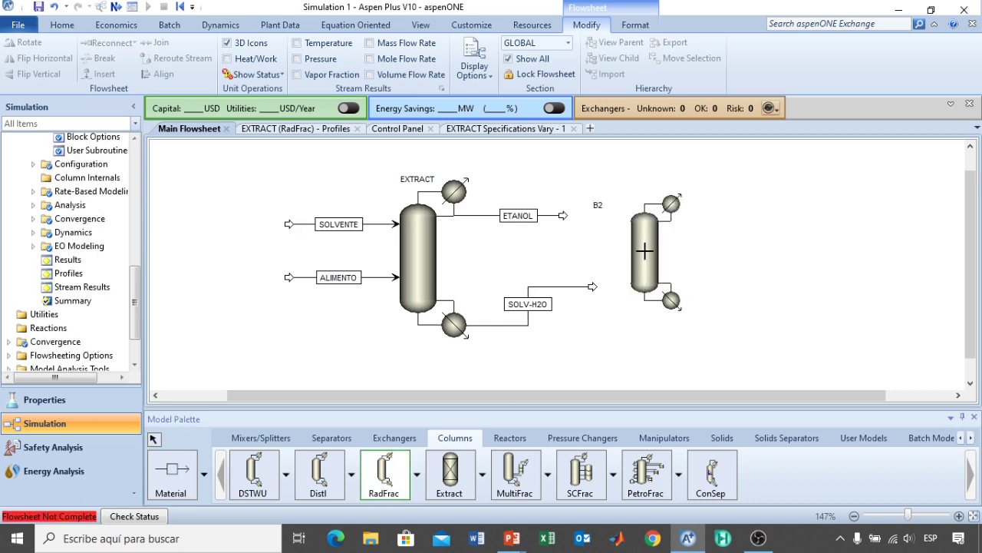
pyautogui.rightClick(649, 296)
pyautogui.click(652, 291)
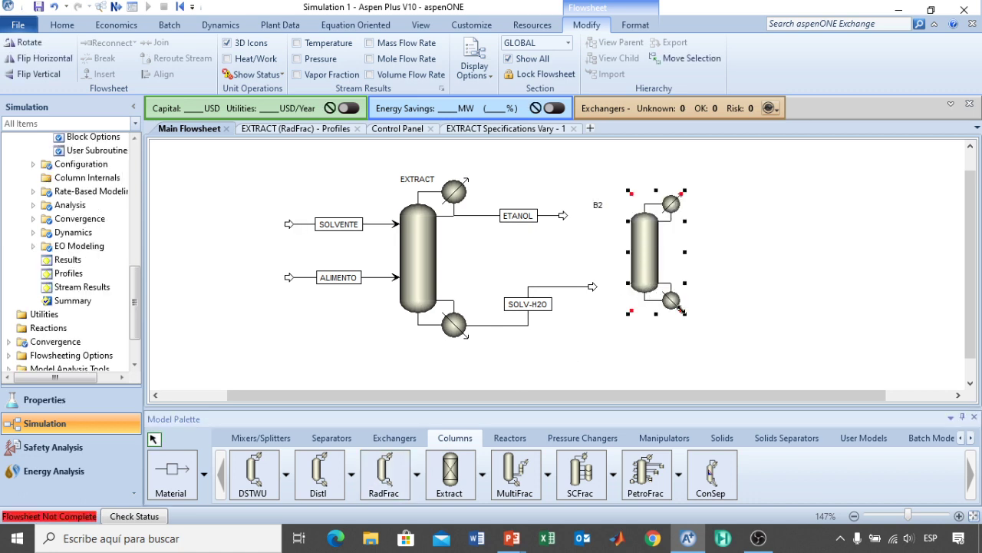
pyautogui.moveTo(687, 321); pyautogui.dragTo(688, 322)
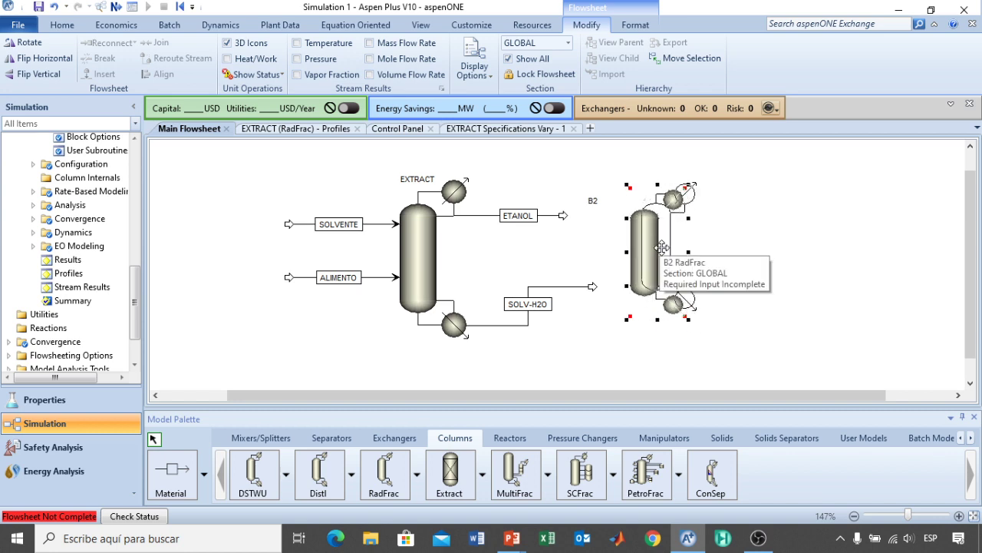
# Step: Place the new column's label above its icon and rename the block RECUP
pyautogui.moveTo(606, 197); pyautogui.dragTo(643, 175)
pyautogui.doubleClick(634, 167)
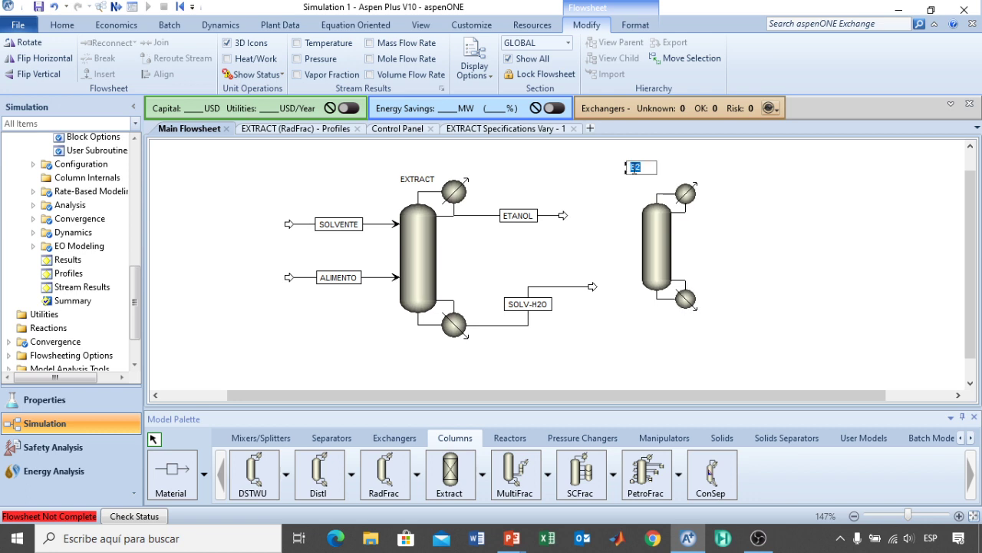
pyautogui.write('RECUP')
pyautogui.press('Return')
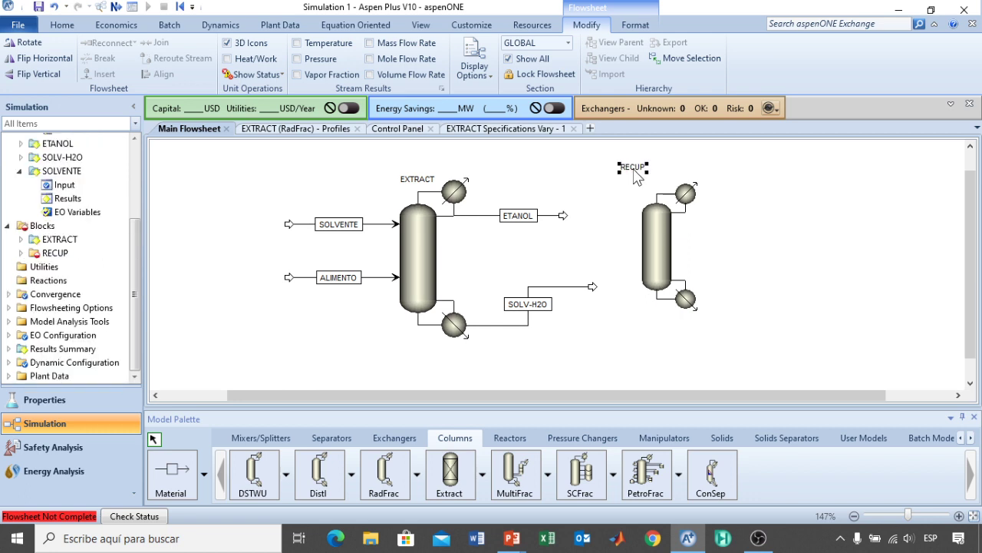
# Step: Reconnect the destination of stream SOLV-H2O to the feed port of the RECUP column
pyautogui.click(592, 288)
pyautogui.rightClick(591, 294)
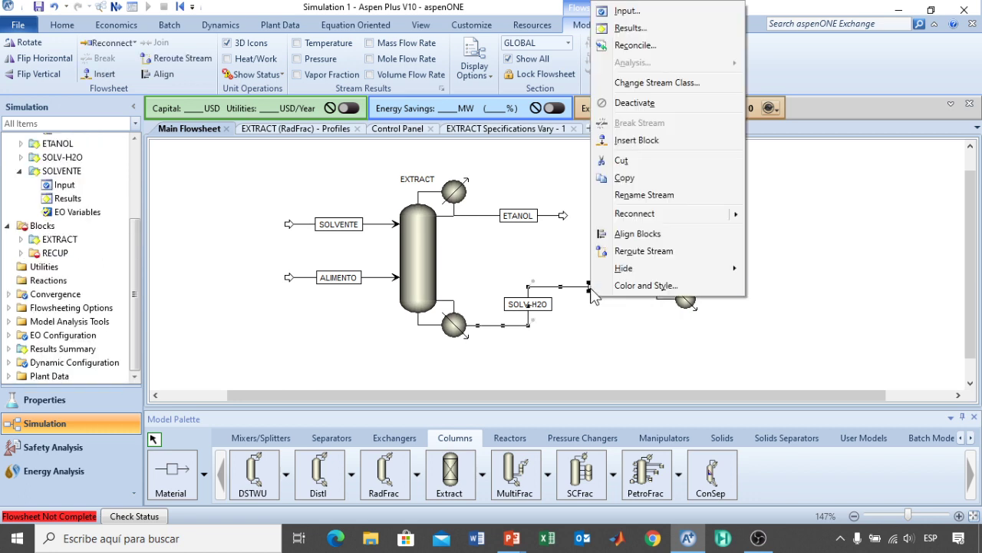
pyautogui.moveTo(645, 216)
pyautogui.click(802, 222)
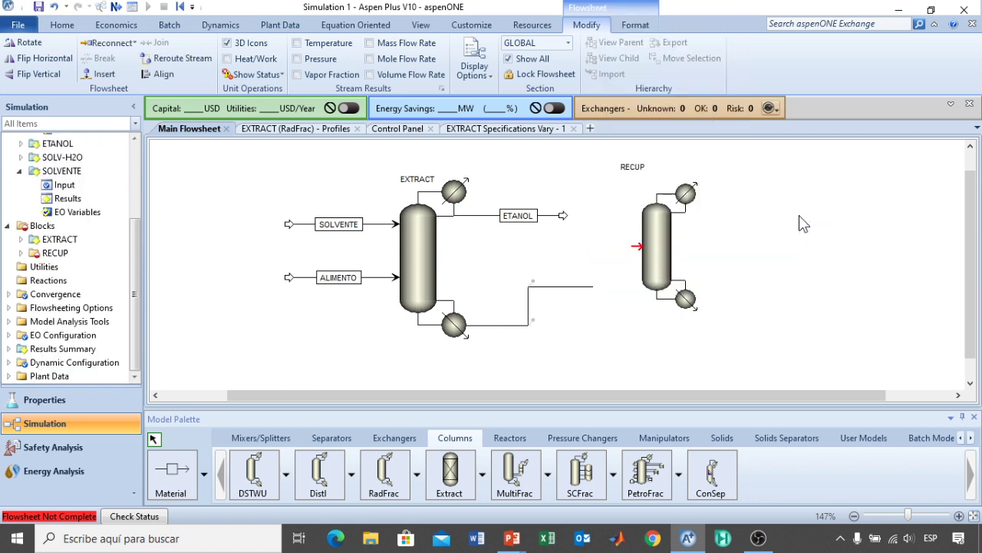
pyautogui.click(636, 246)
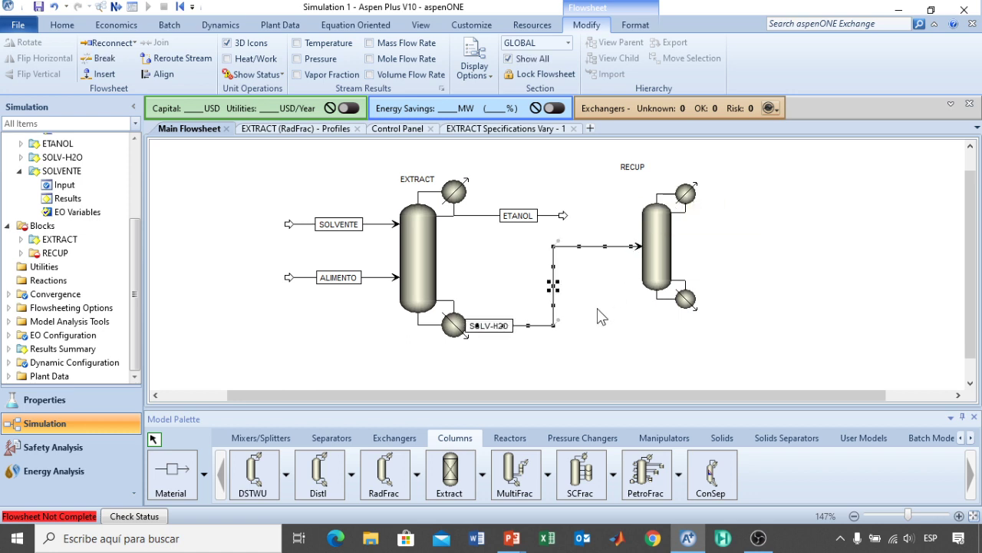
# Step: Draw material streams from the RECUP column's liquid distillate and bottoms outlets
pyautogui.click(163, 495)
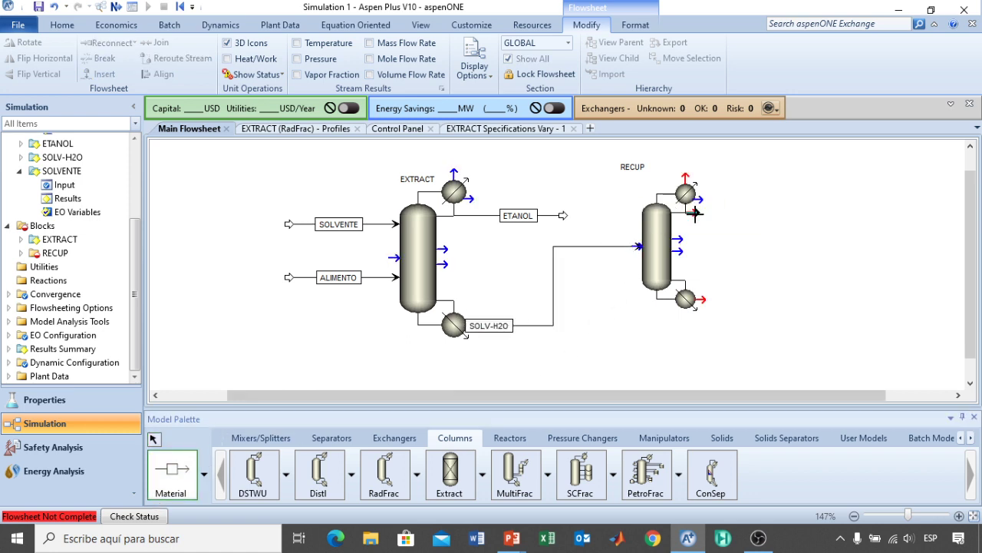
pyautogui.click(696, 213)
pyautogui.click(790, 212)
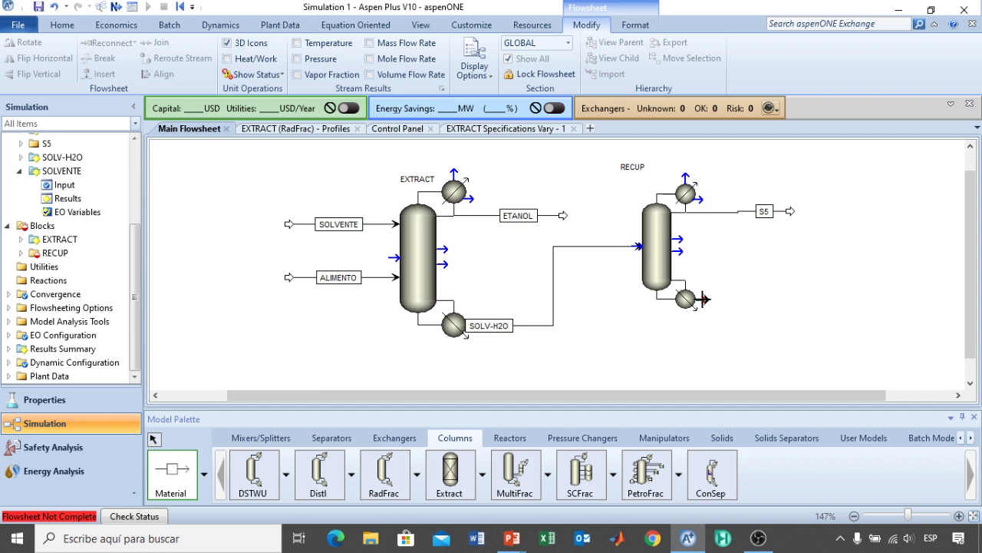
pyautogui.click(703, 299)
pyautogui.click(794, 299)
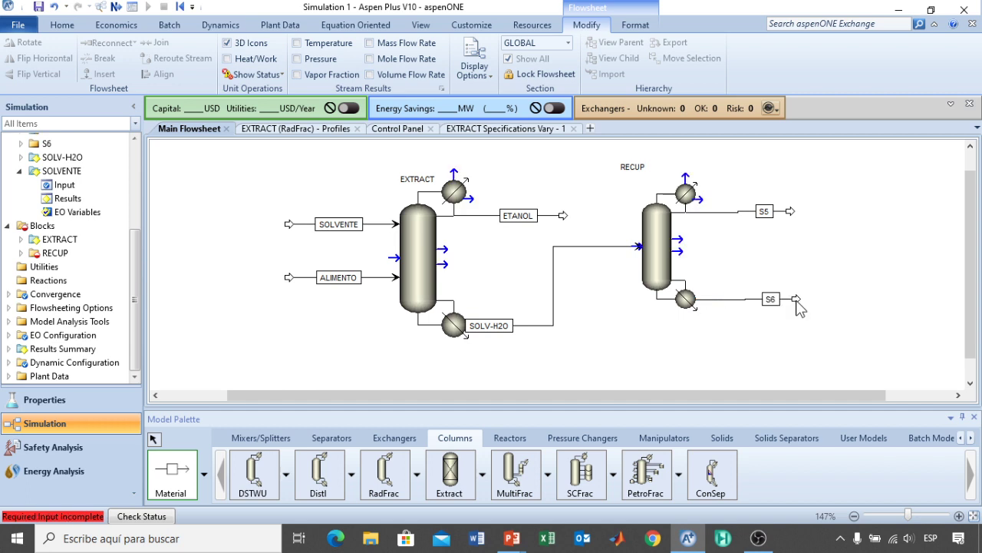
pyautogui.rightClick(799, 307)
# Step: Rename RECUP's distillate stream AGUA and its bottoms stream SOLV-REC, and straighten both stream lines
pyautogui.click(763, 212)
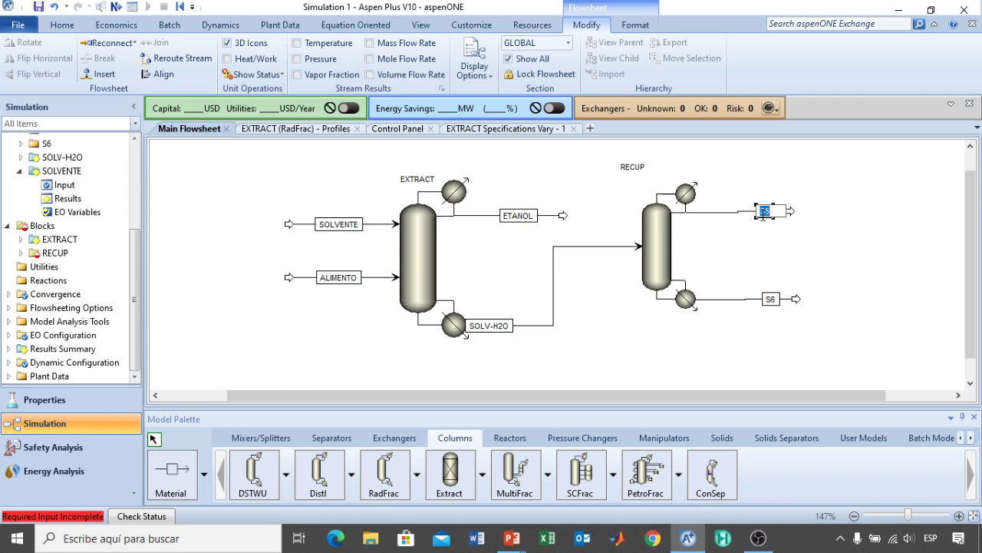
pyautogui.write('AGUA')
pyautogui.press('Return')
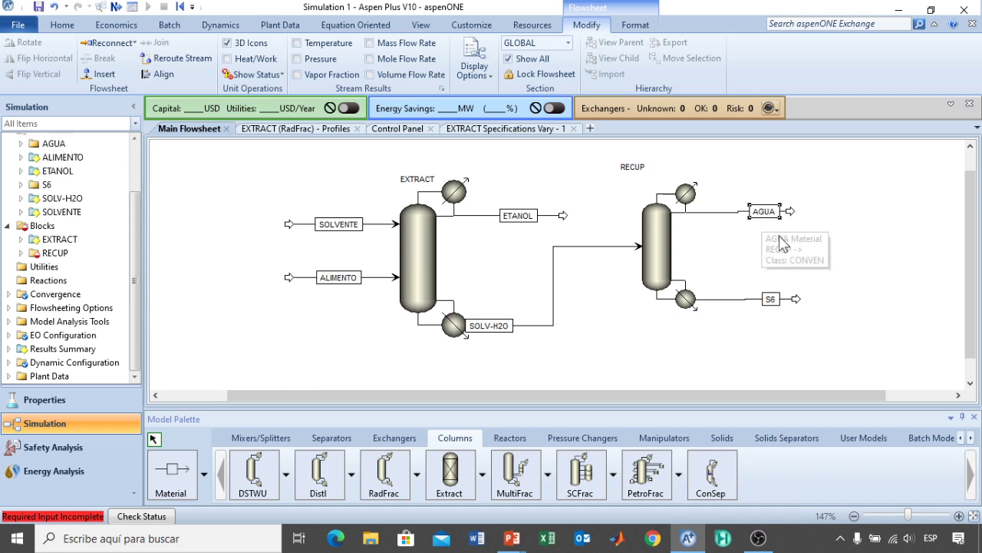
pyautogui.doubleClick(772, 304)
pyautogui.write('SOLV')
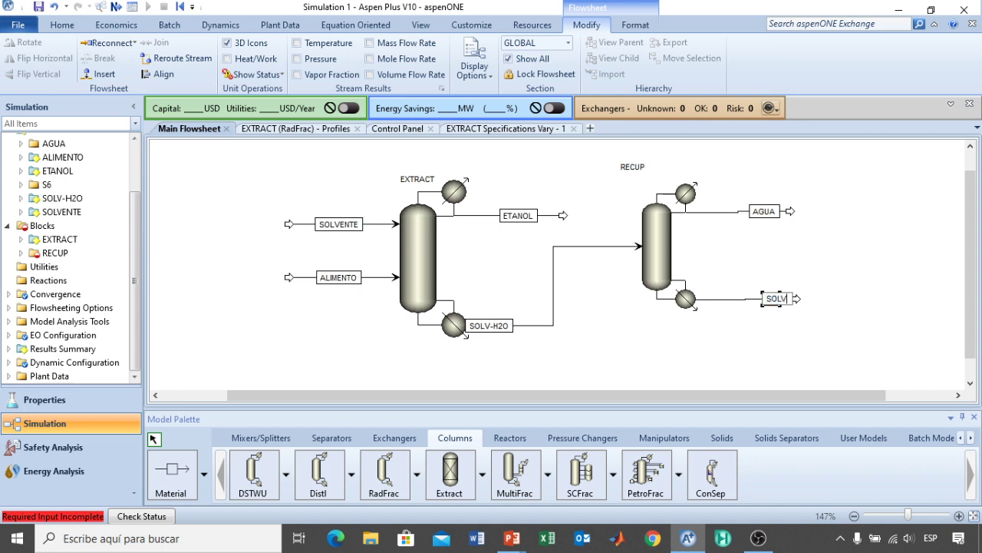
pyautogui.write('-REC')
pyautogui.press('Return')
pyautogui.moveTo(760, 303); pyautogui.dragTo(741, 300)
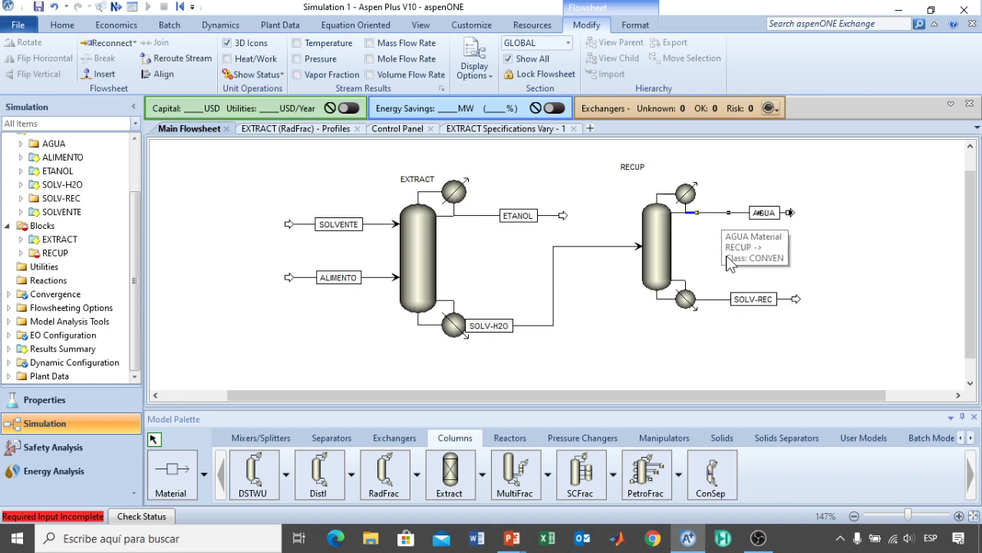
pyautogui.click(727, 334)
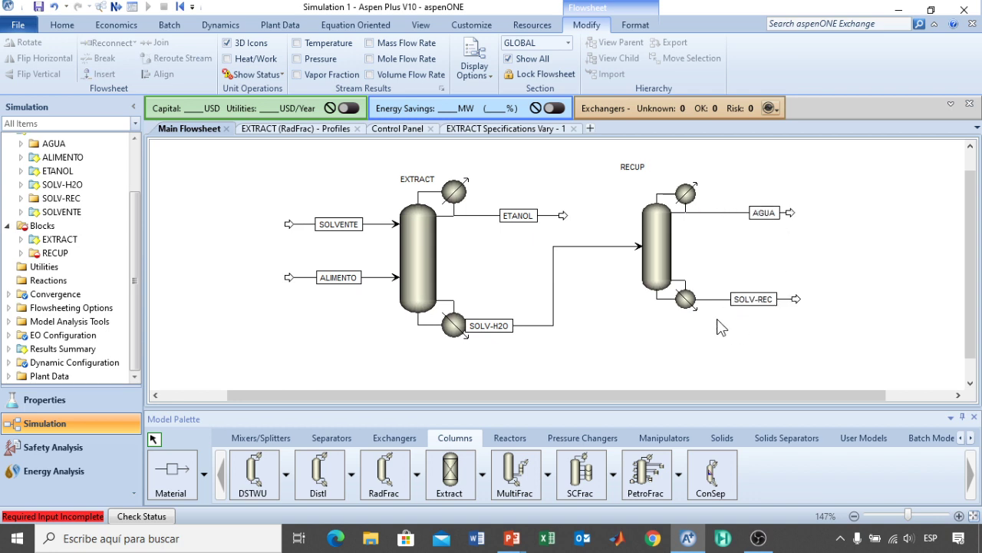
# Step: Place a Pump block below the RECUP column and a Heater block below the ALIMENTO stream
pyautogui.click(579, 439)
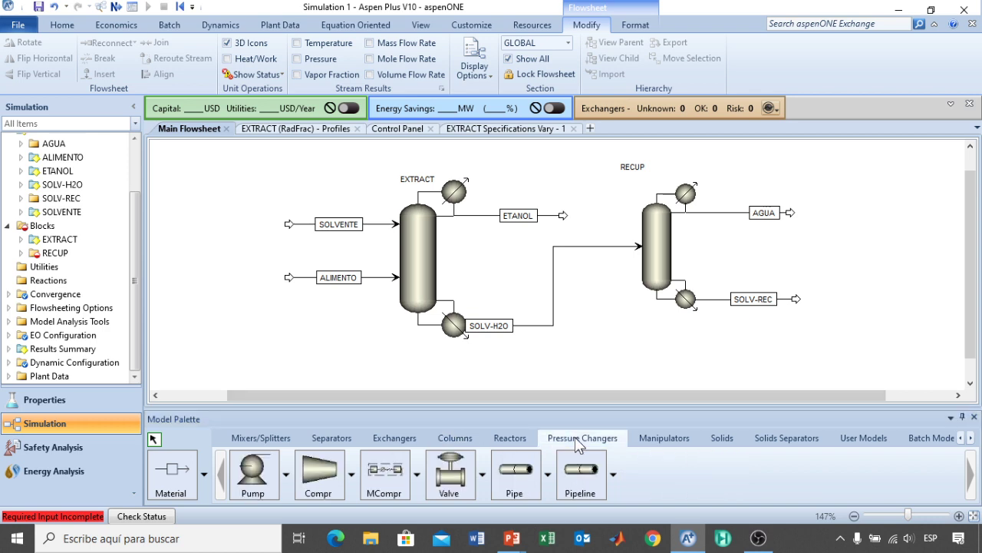
pyautogui.click(256, 488)
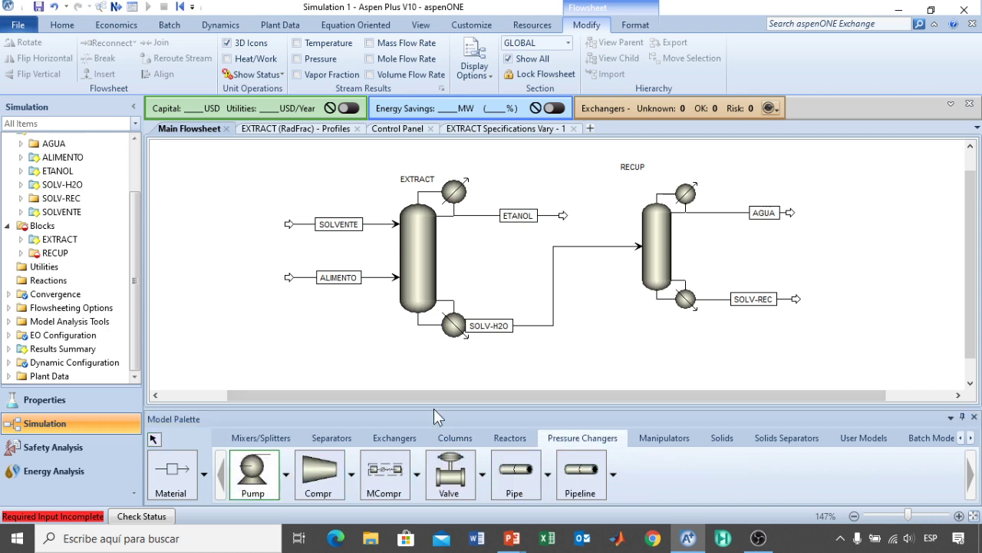
pyautogui.click(634, 363)
pyautogui.click(394, 439)
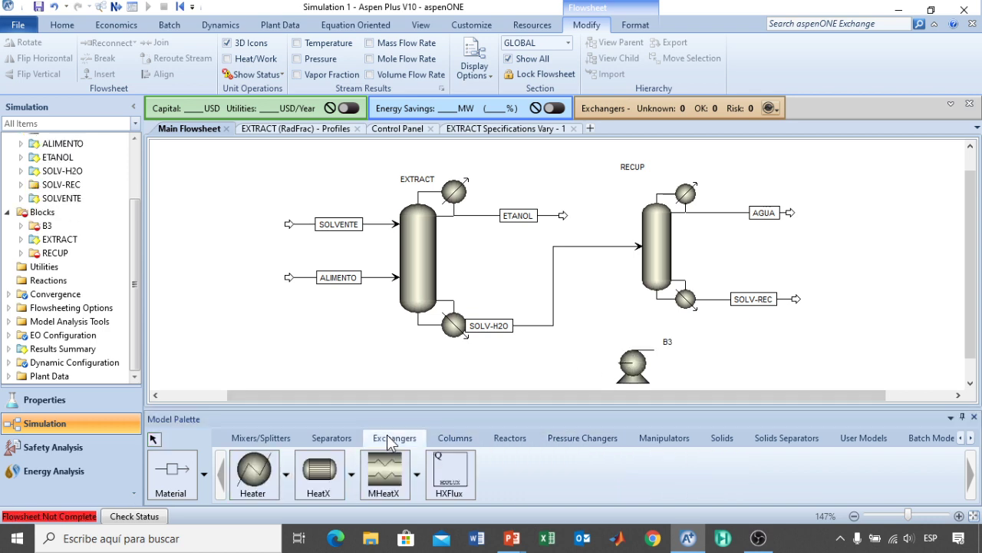
pyautogui.click(257, 479)
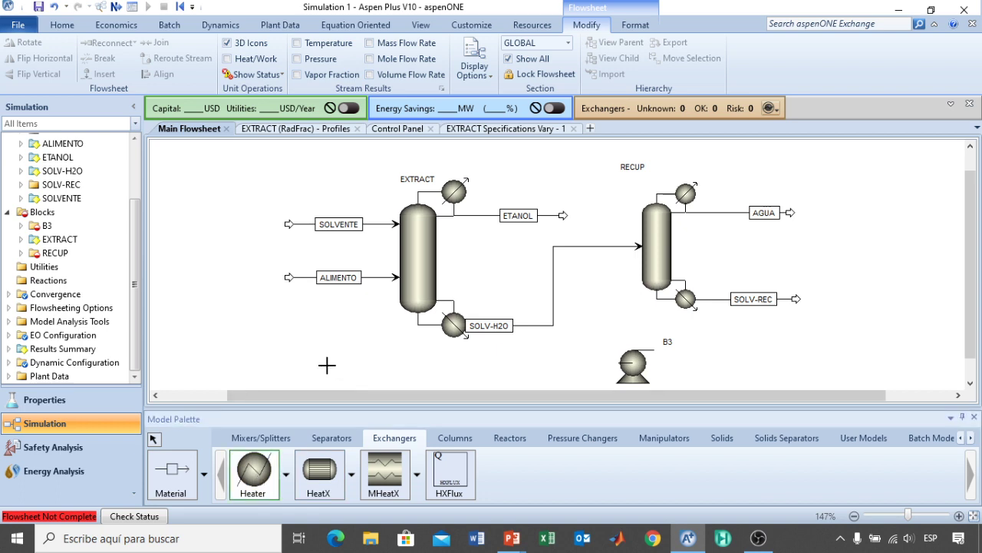
pyautogui.click(328, 366)
pyautogui.rightClick(329, 367)
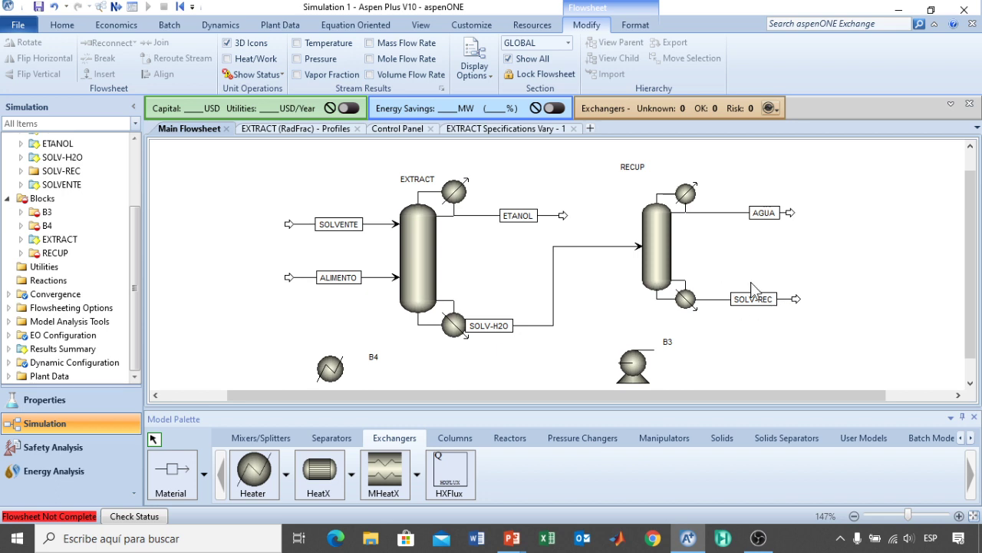
# Step: Flip the pump and heater icons horizontally
pyautogui.click(634, 373)
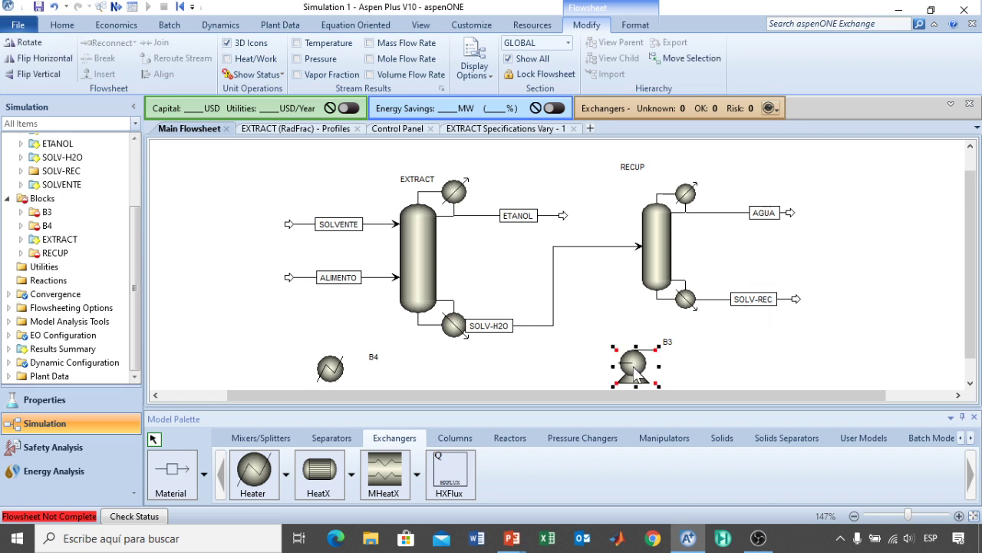
pyautogui.rightClick(633, 374)
pyautogui.moveTo(691, 317)
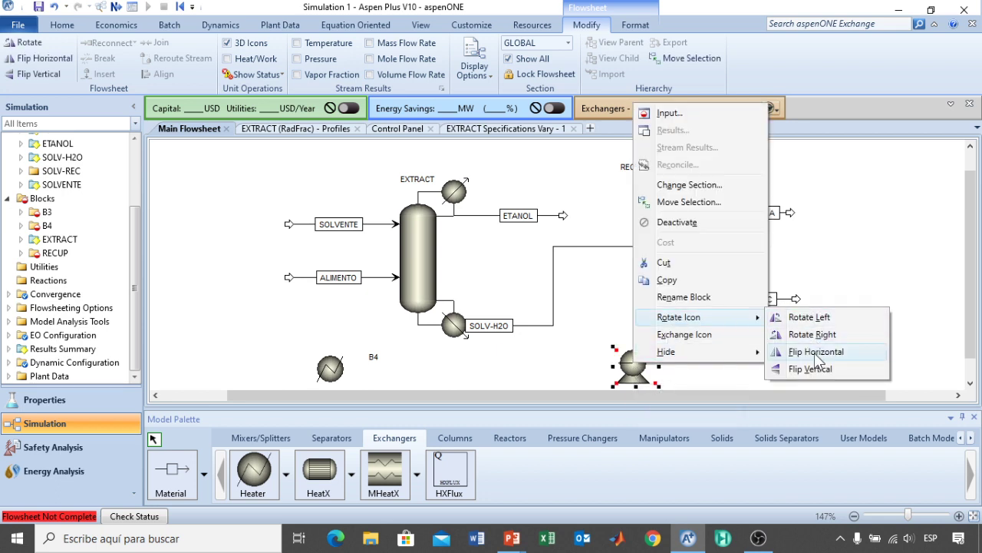
pyautogui.click(815, 352)
pyautogui.click(335, 375)
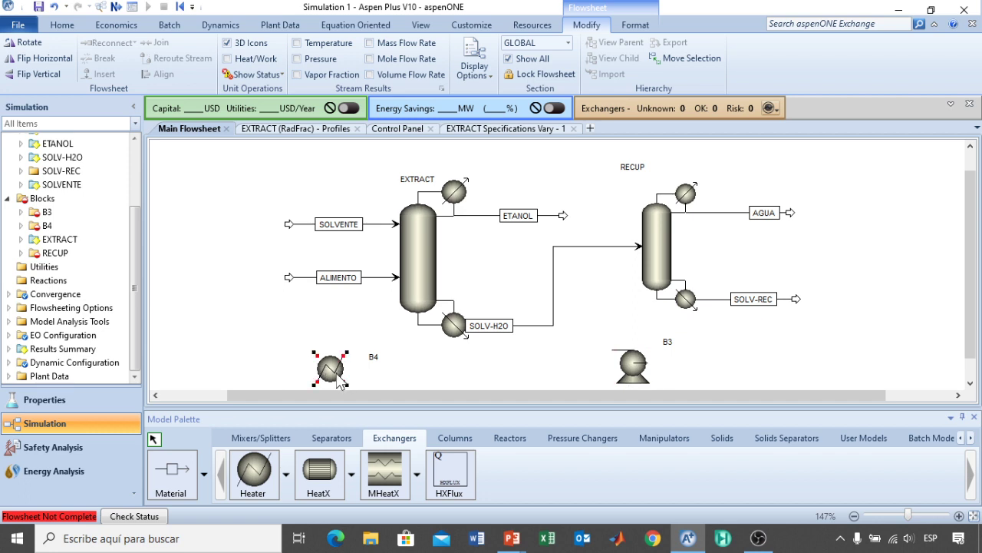
pyautogui.rightClick(335, 374)
pyautogui.moveTo(379, 325)
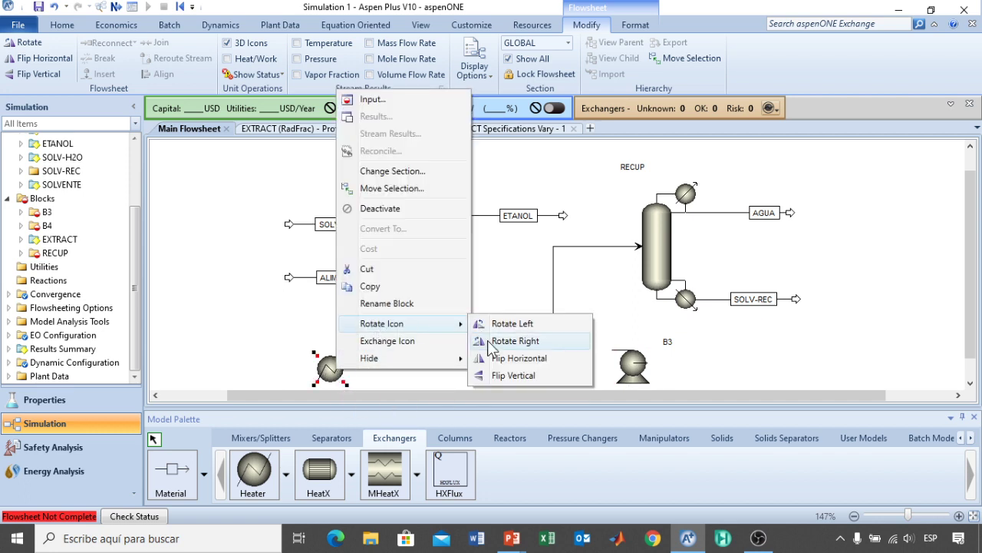
pyautogui.click(516, 359)
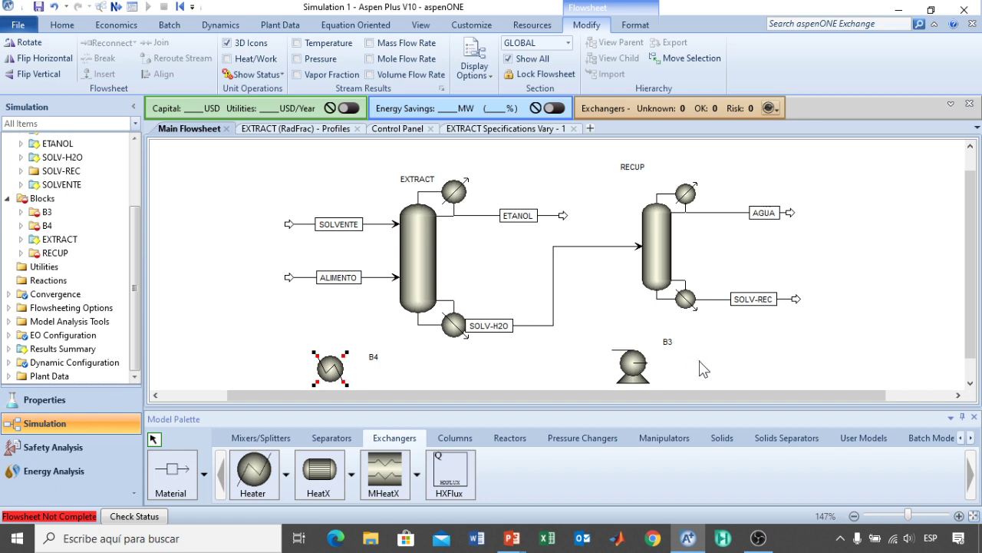
# Step: Center the pump and heater labels above their icons and rename the blocks BOMBA and ENFRIAD
pyautogui.moveTo(667, 342); pyautogui.dragTo(627, 336)
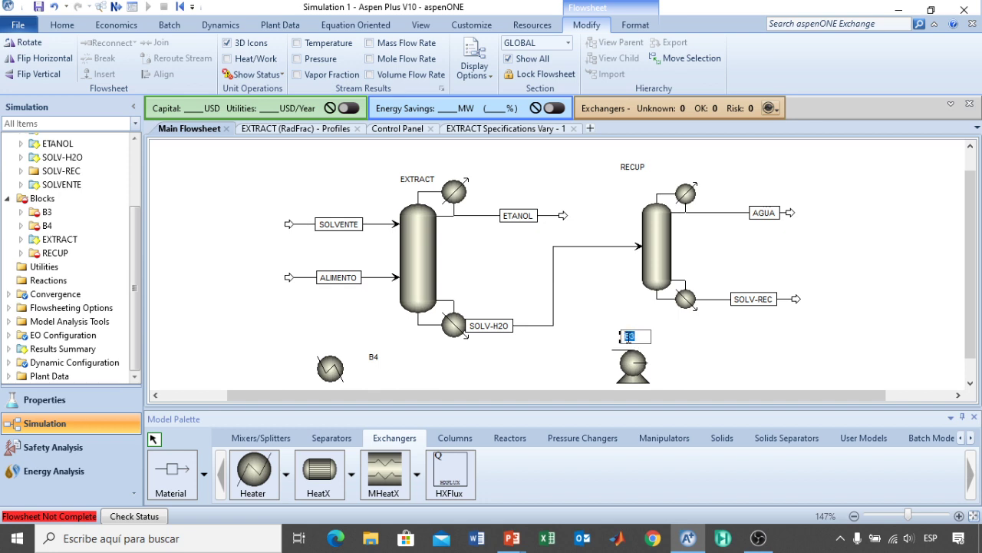
pyautogui.write('BOMBA')
pyautogui.press('Return')
pyautogui.moveTo(374, 358); pyautogui.dragTo(329, 339)
pyautogui.click(330, 336)
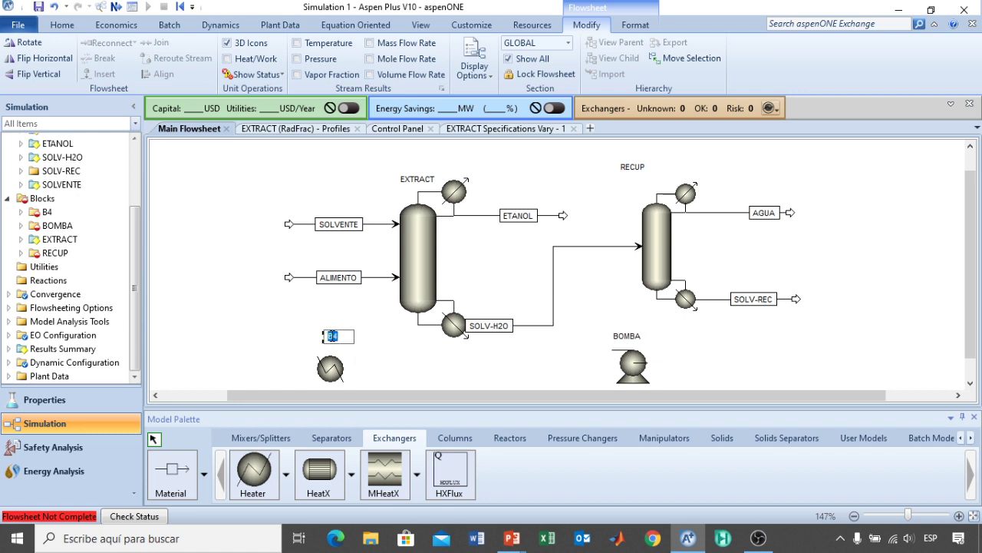
pyautogui.write('ENFRIAD')
pyautogui.press('Return')
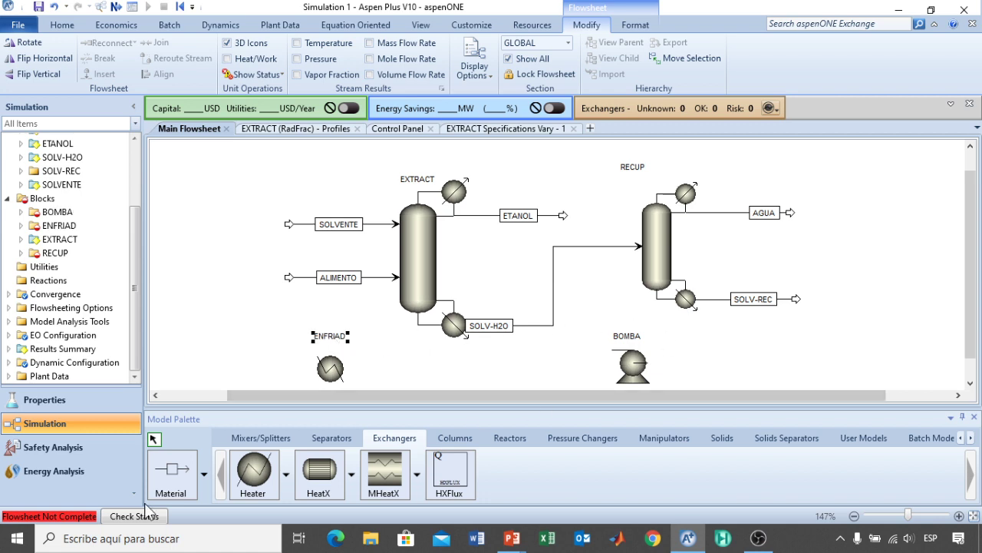
# Step: Reconnect the destination of the SOLV-REC stream to the feed port of the BOMBA pump
pyautogui.click(796, 301)
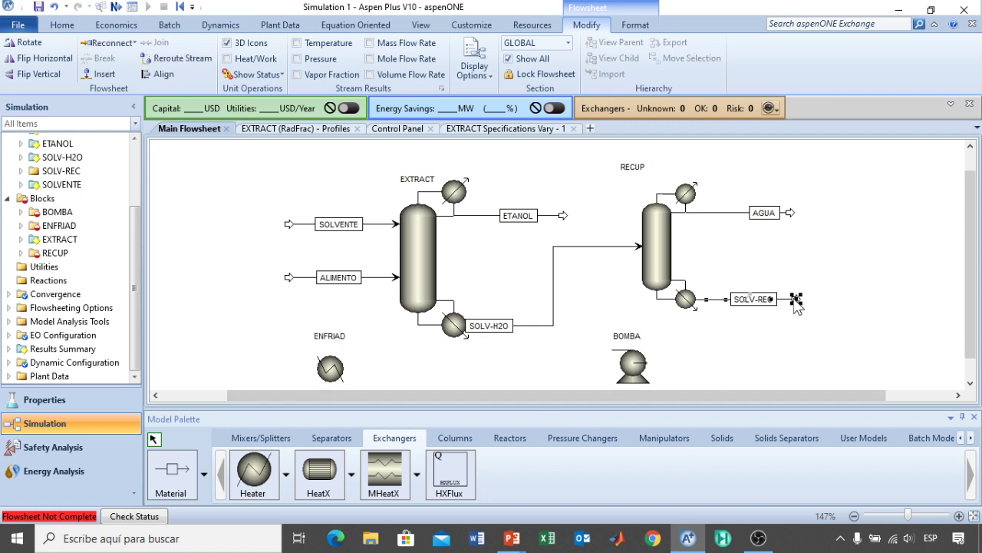
pyautogui.rightClick(796, 302)
pyautogui.moveTo(840, 219)
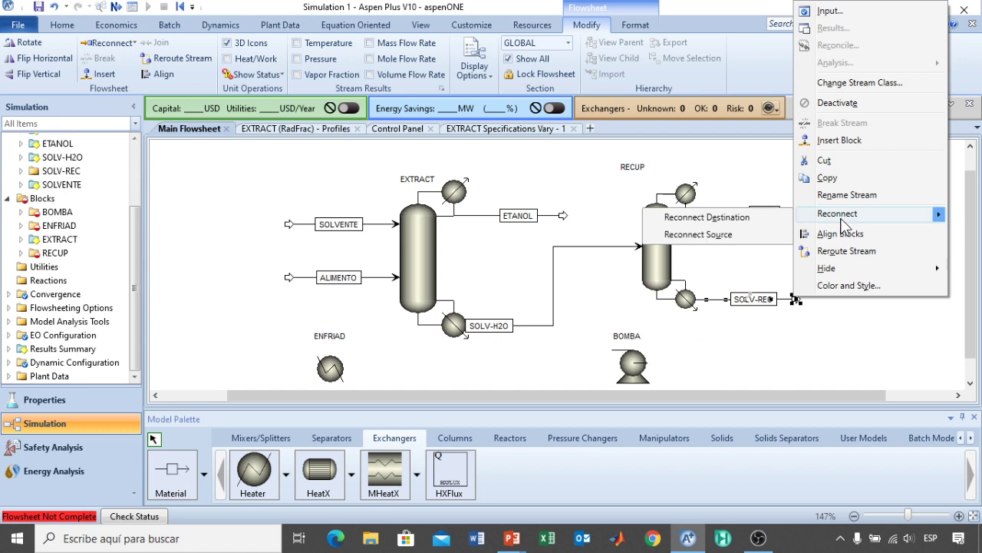
pyautogui.click(768, 219)
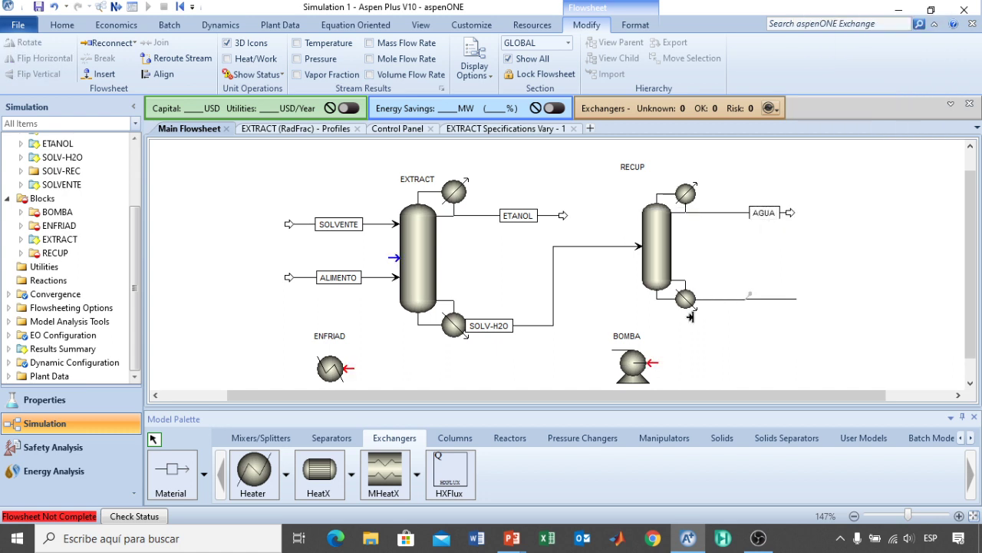
pyautogui.click(653, 363)
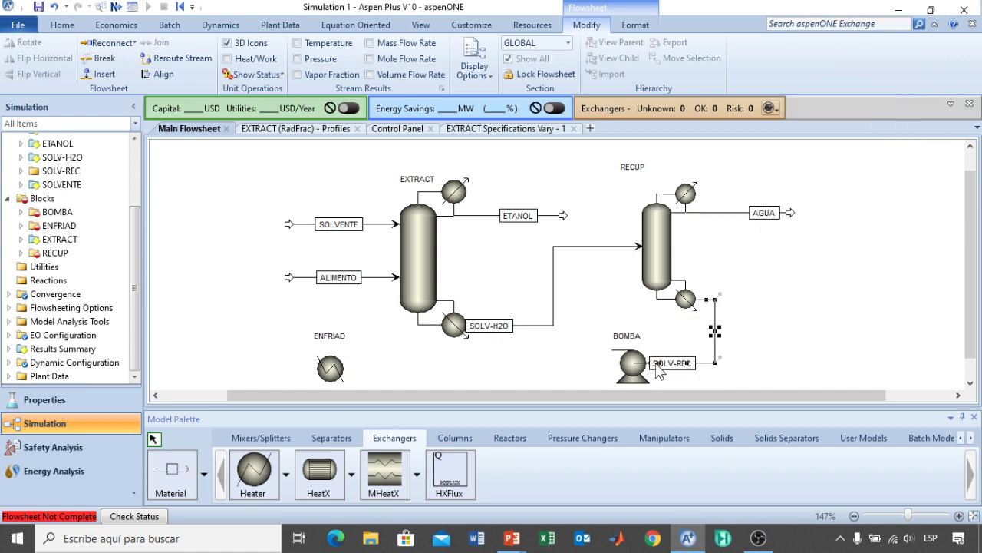
# Step: Draw one material stream from the BOMBA outlet to the ENFRIAD feed and another from the ENFRIAD outlet to open space below the SOLVENTE stream
pyautogui.click(171, 480)
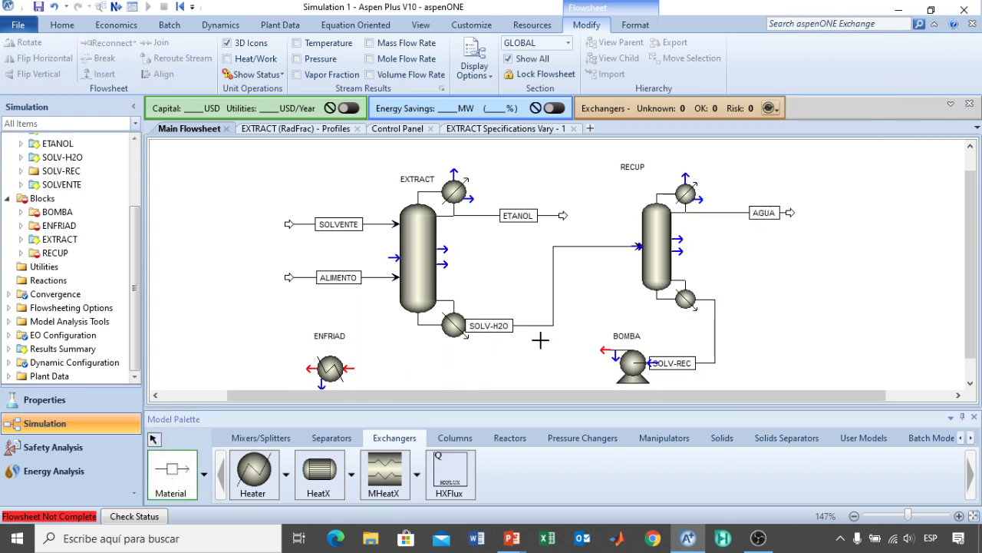
pyautogui.click(602, 353)
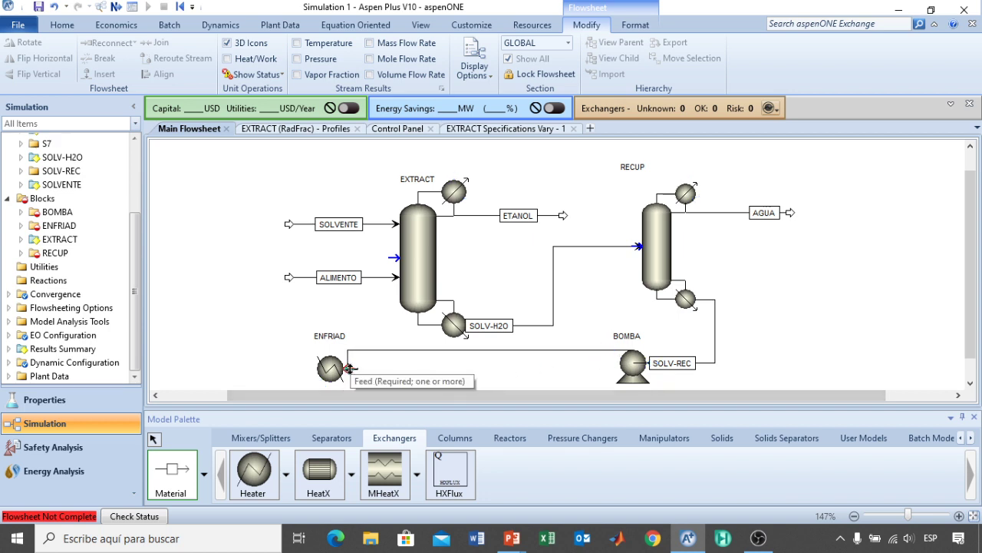
pyautogui.click(349, 368)
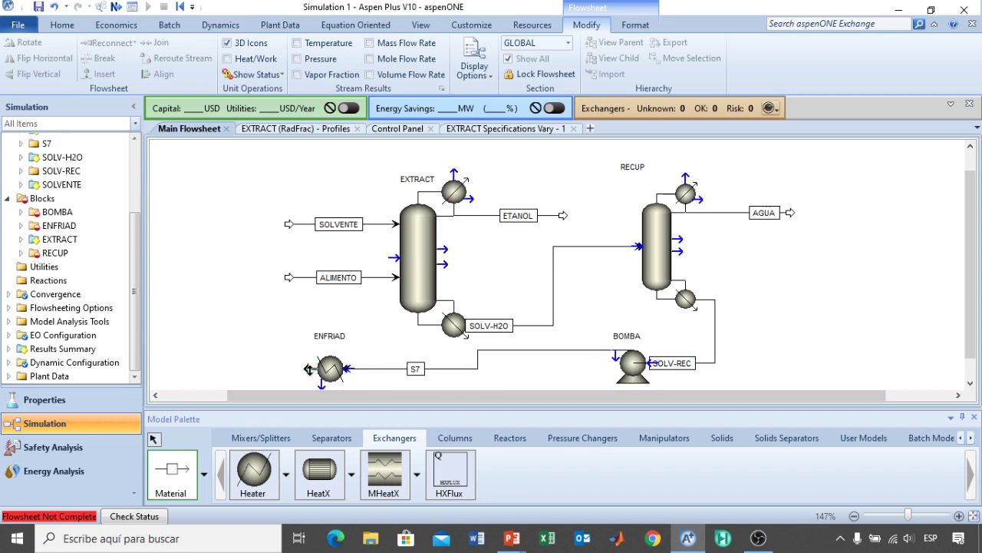
pyautogui.click(308, 370)
pyautogui.click(202, 300)
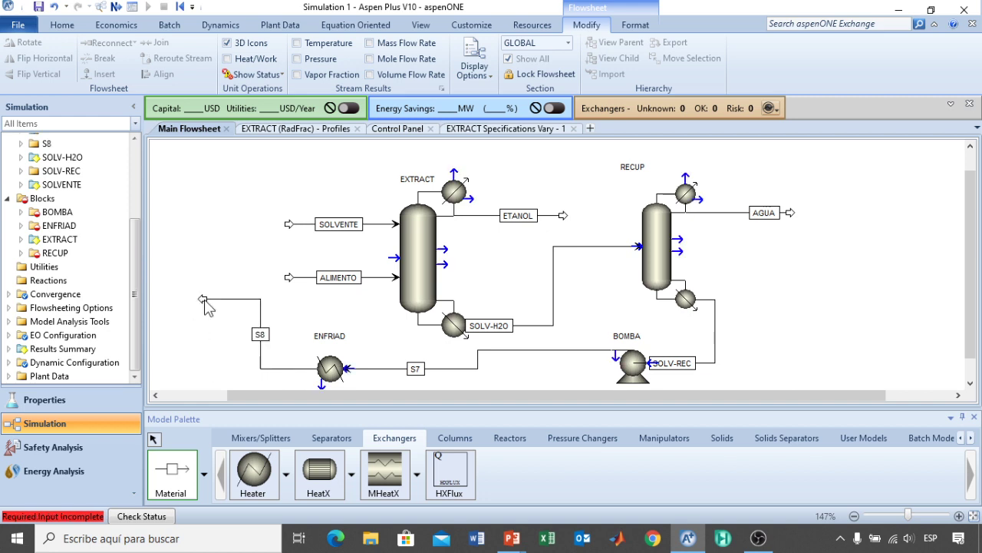
pyautogui.press('Escape')
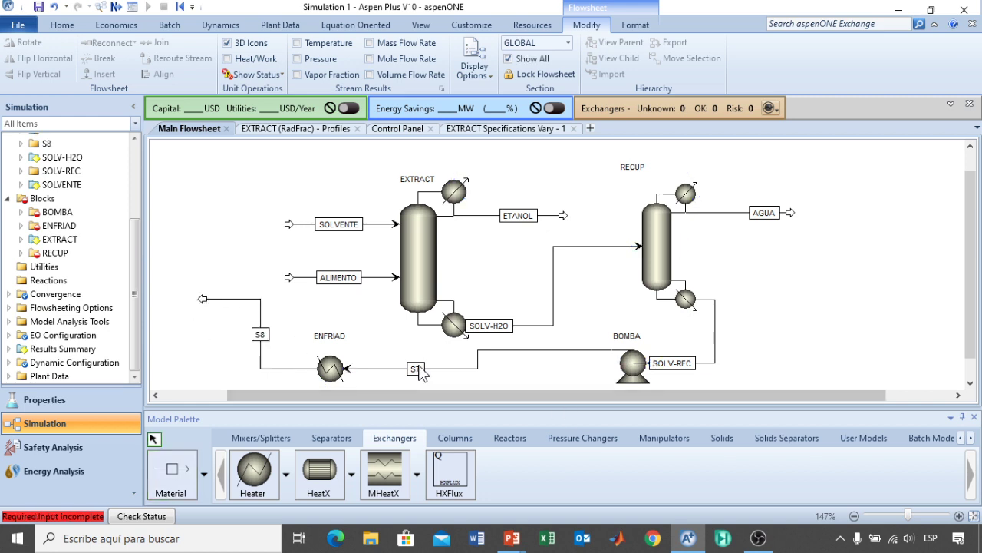
# Step: Rename the stream between BOMBA and ENFRIAD as SOL-REC1 and the ENFRIAD outlet stream as SOL-REC2
pyautogui.click(418, 370)
pyautogui.click(418, 371)
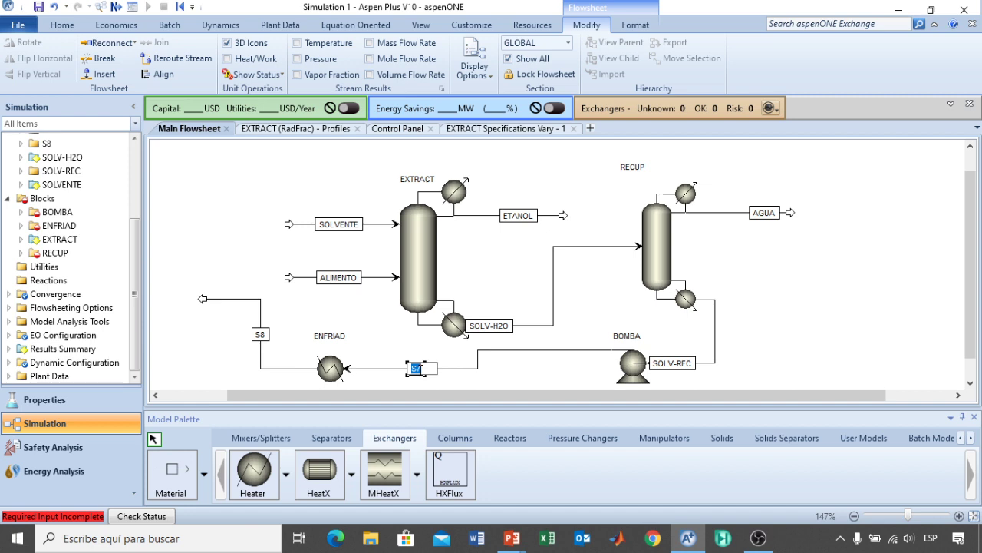
pyautogui.write('SOL-REC1')
pyautogui.press('Return')
pyautogui.click(261, 336)
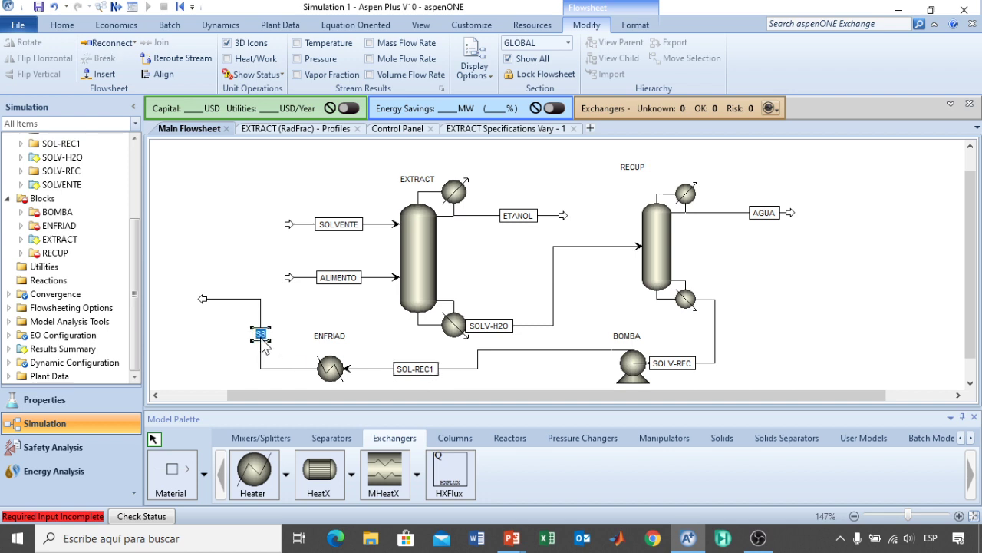
pyautogui.write('SOL-REC2')
pyautogui.press('Return')
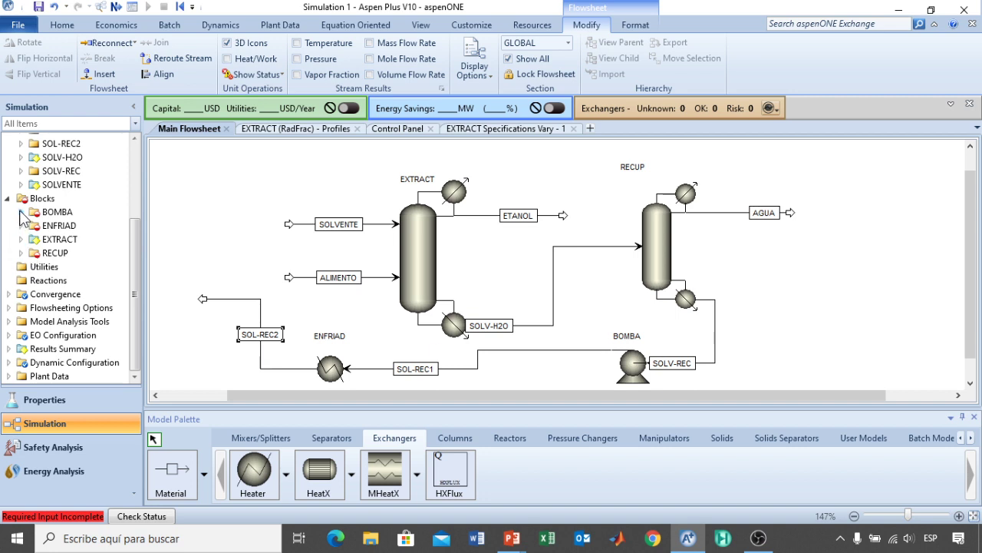
# Step: Open the RECUP column's specifications and set 8 stages with a Total condenser
pyautogui.click(21, 252)
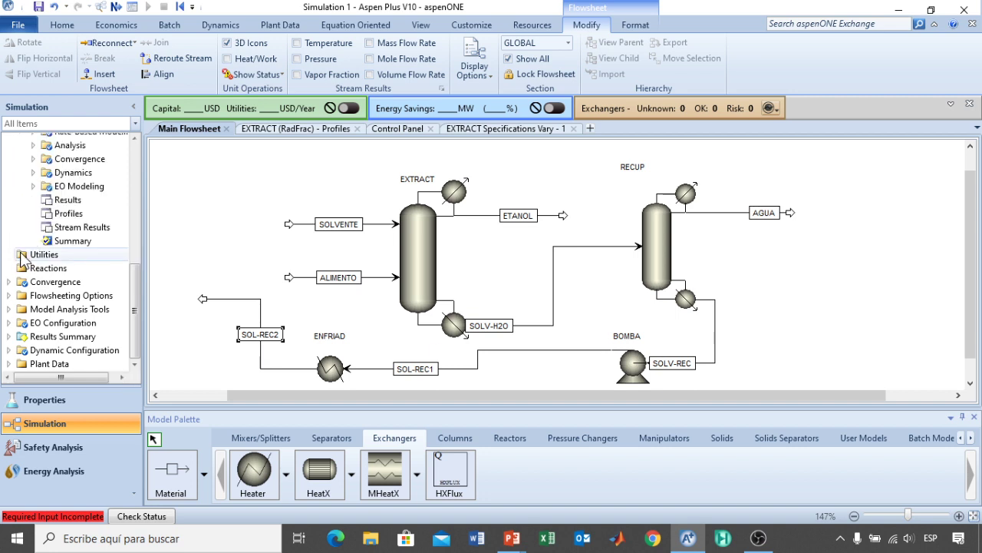
pyautogui.moveTo(137, 295); pyautogui.dragTo(140, 221)
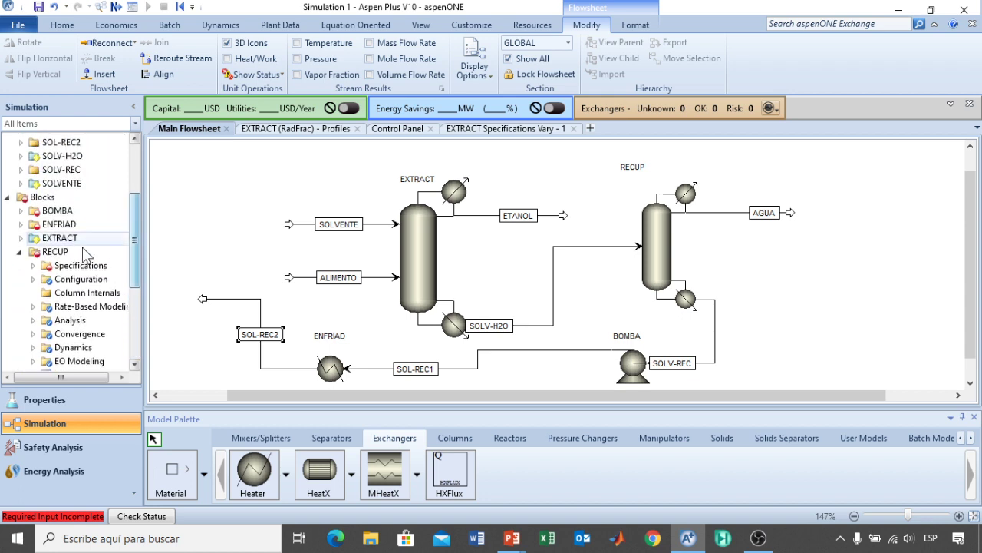
pyautogui.doubleClick(69, 265)
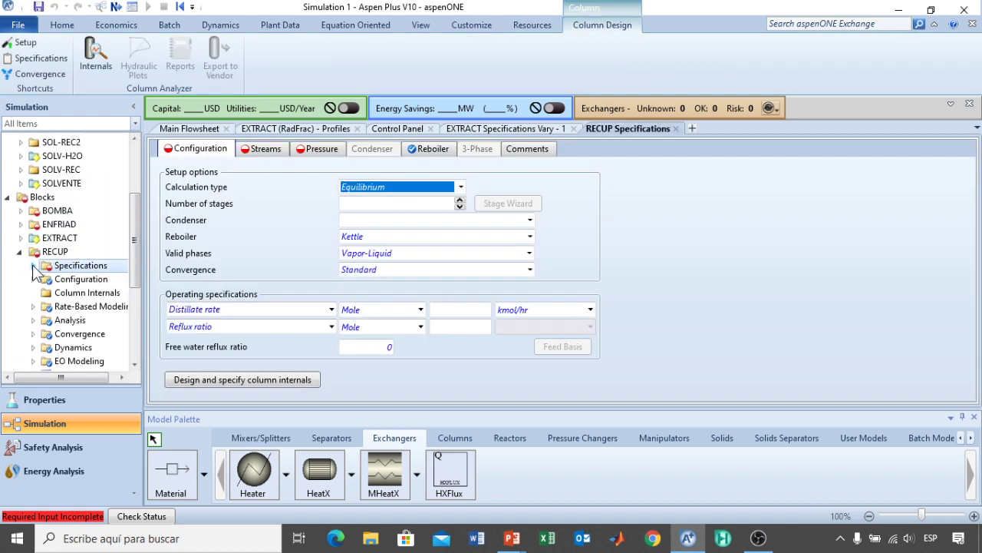
pyautogui.click(33, 265)
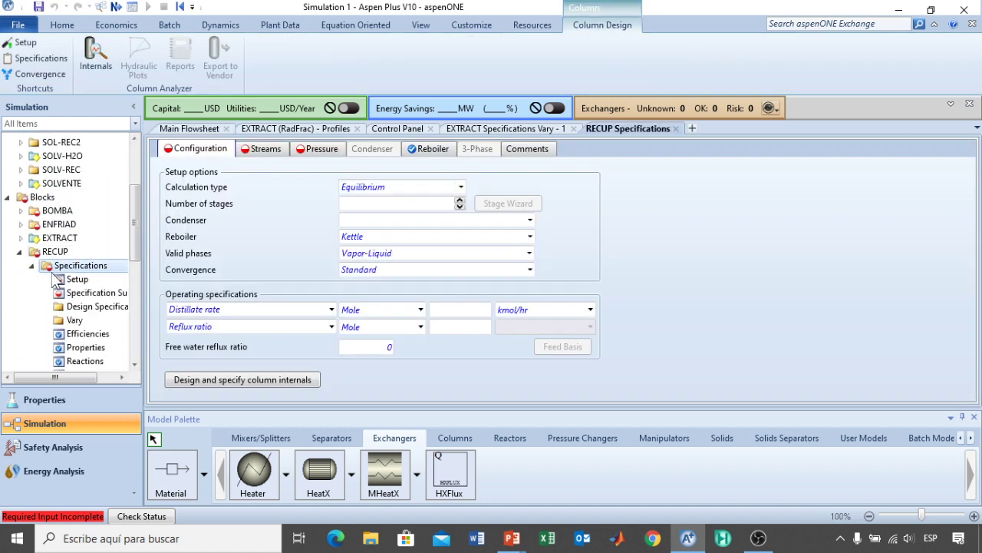
pyautogui.click(361, 204)
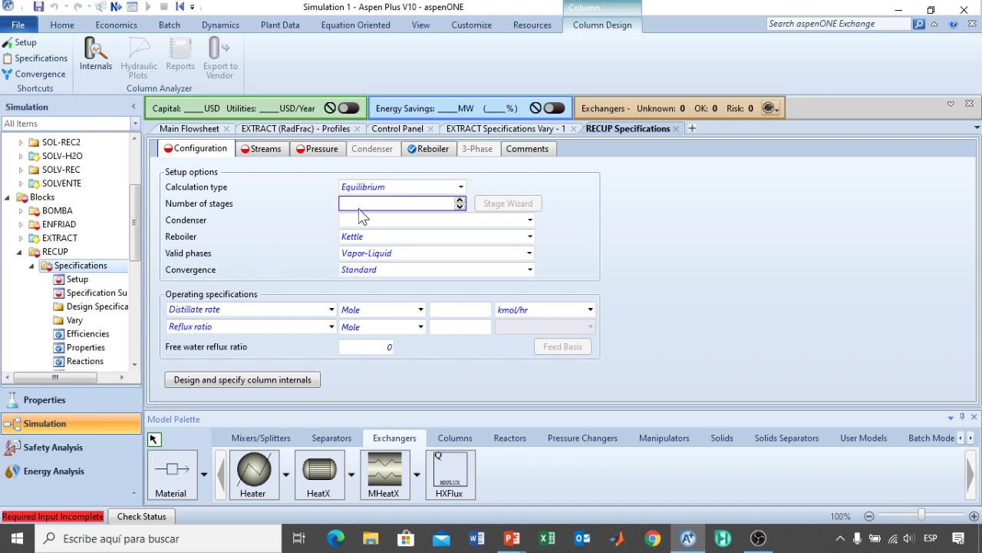
pyautogui.write('7')
pyautogui.click(363, 220)
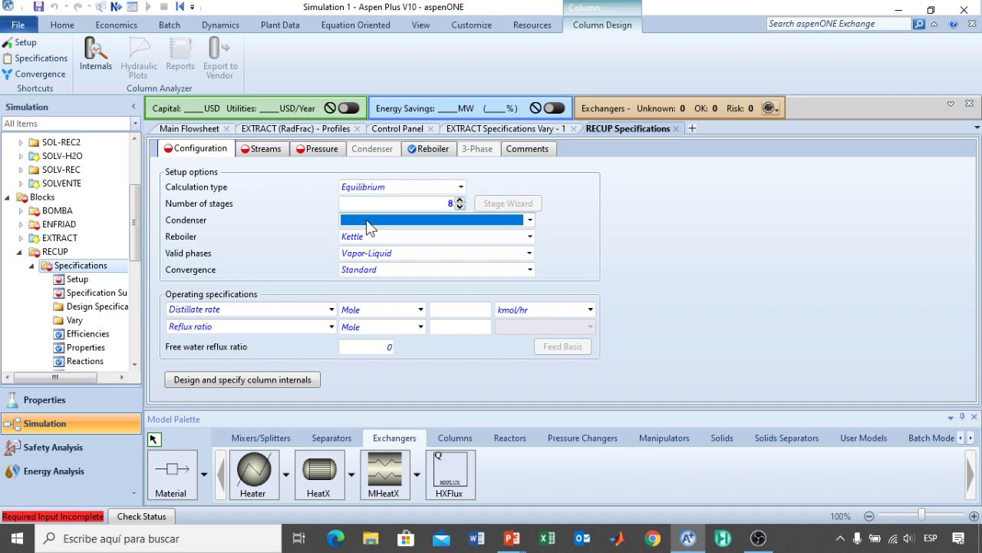
pyautogui.click(362, 220)
pyautogui.click(368, 237)
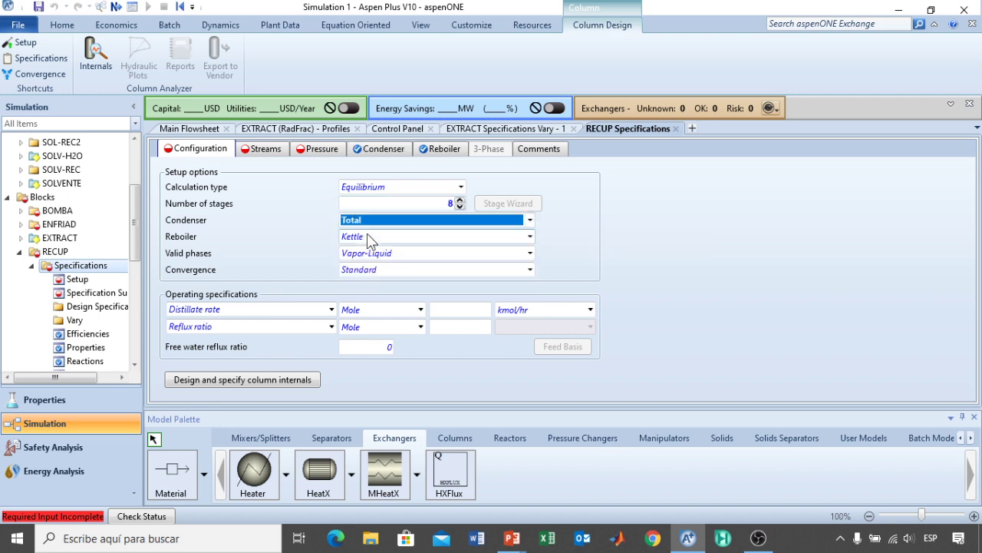
# Step: Set RECUP's molar distillate rate to 32 kmol/hr and its molar reflux ratio to 0,05
pyautogui.click(467, 314)
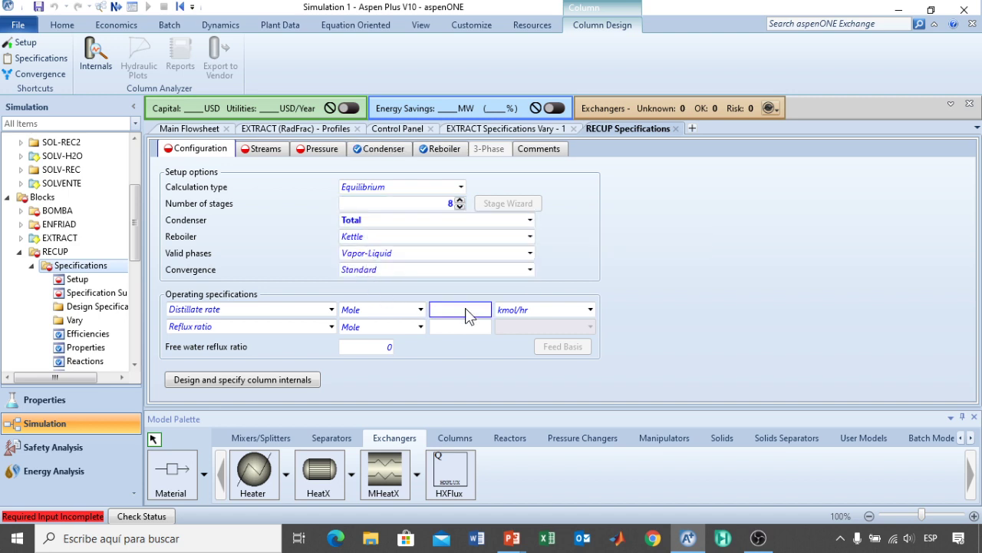
pyautogui.write('32')
pyautogui.click(458, 325)
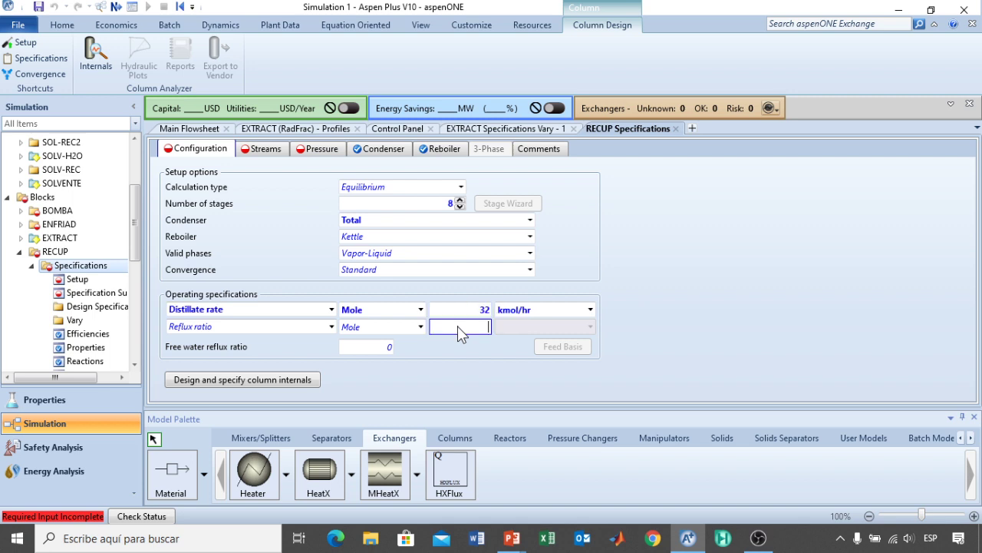
pyautogui.write('0,05')
pyautogui.press('Return')
# Step: Feed SOLV-H2O to RECUP on stage 5 and set the stage 1 / condenser pressure to 0,05 bar
pyautogui.click(253, 153)
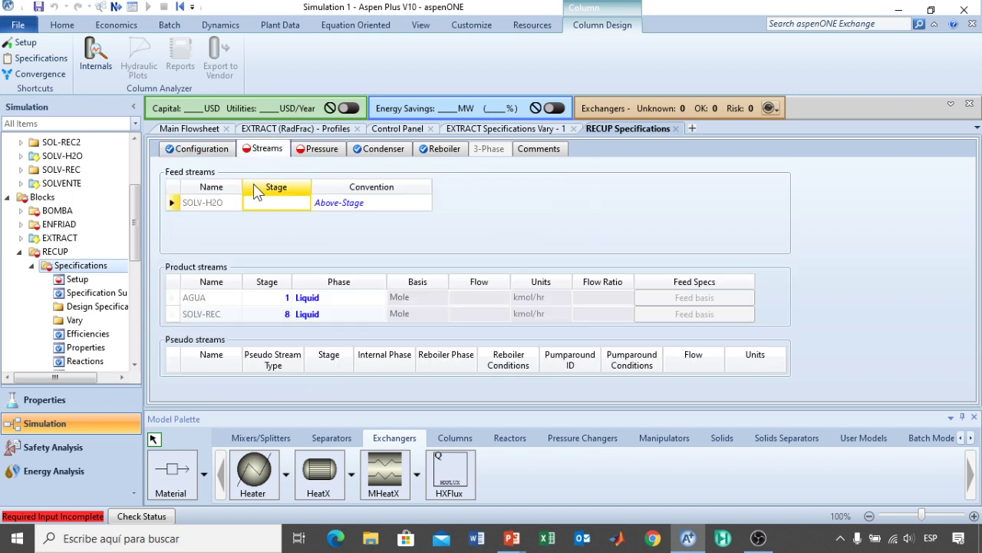
pyautogui.click(262, 202)
pyautogui.write('5')
pyautogui.press('Tab')
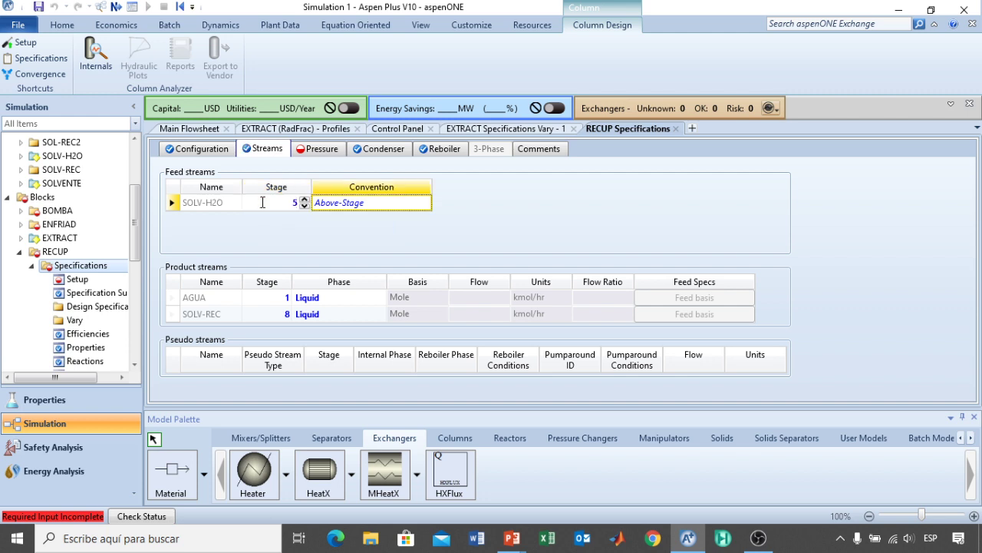
pyautogui.click(322, 149)
pyautogui.click(332, 213)
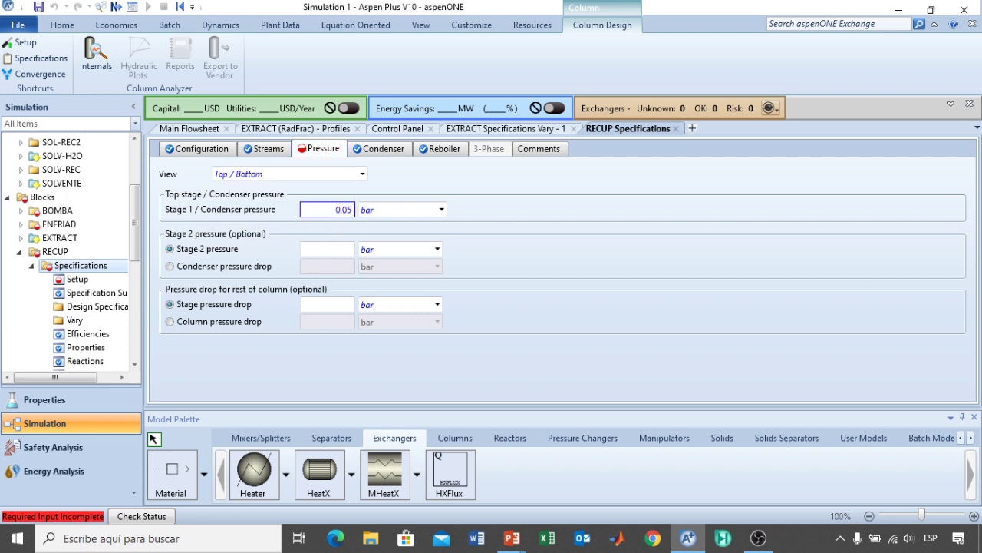
pyautogui.write('0,05')
pyautogui.press('Return')
# Step: Specify the BOMBA pump by discharge pressure and set it to 2 bar
pyautogui.click(19, 212)
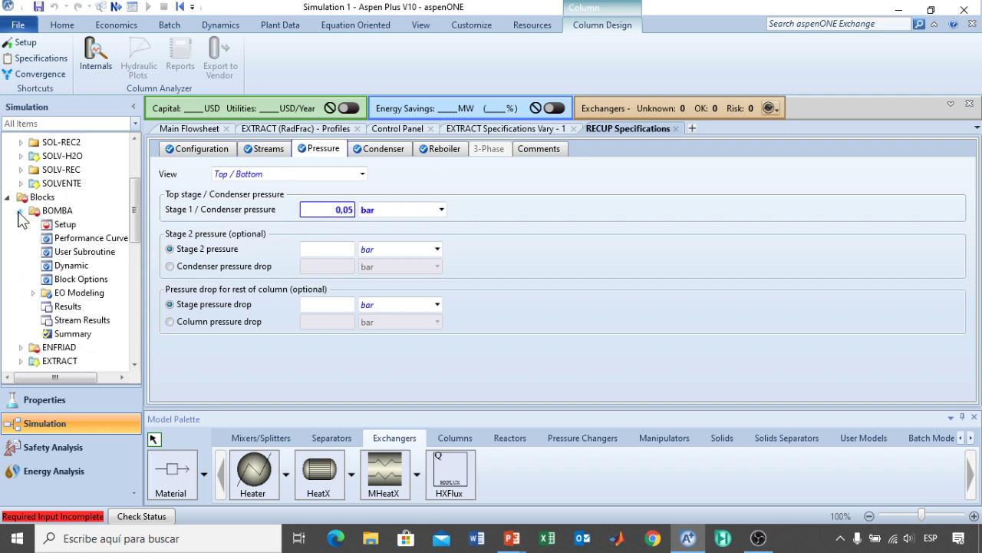
pyautogui.click(64, 223)
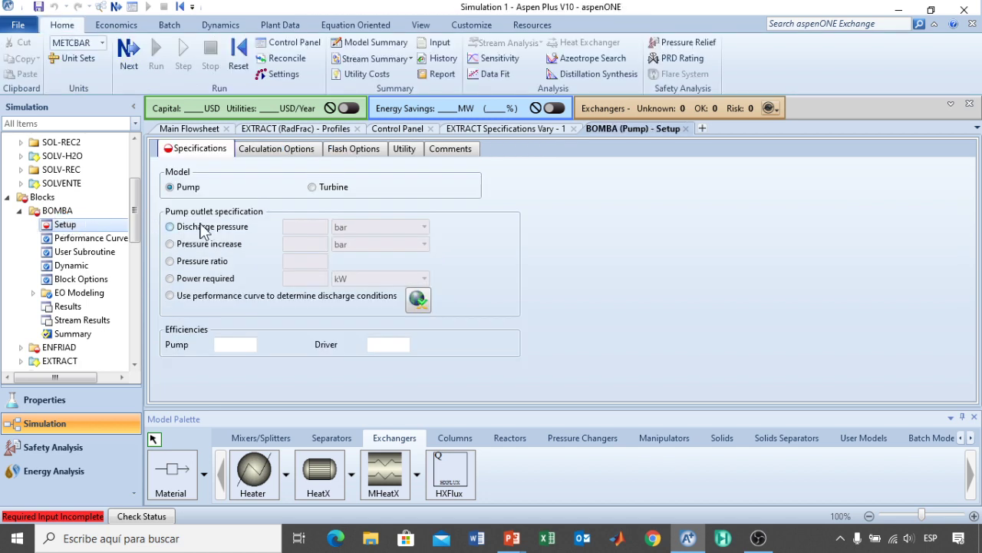
pyautogui.click(203, 228)
pyautogui.click(291, 227)
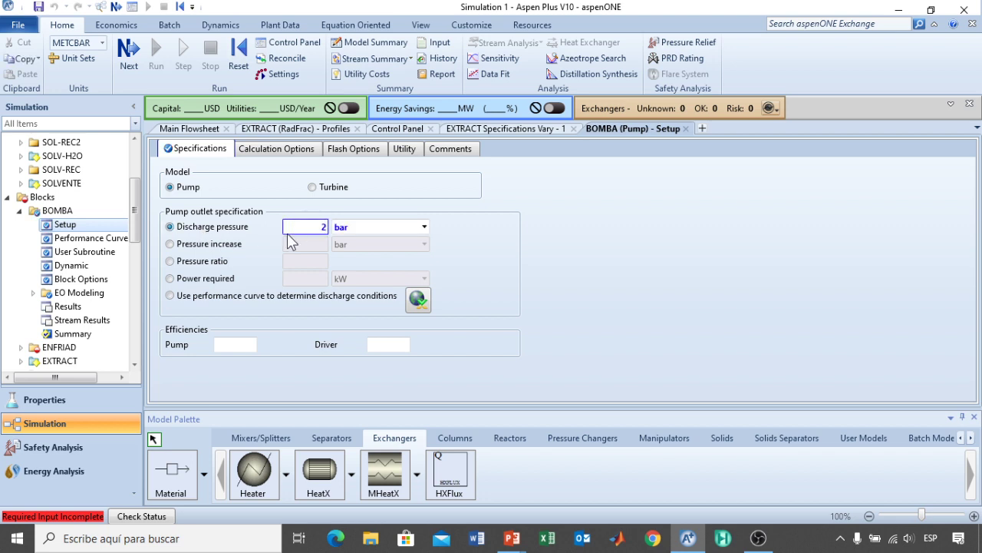
pyautogui.click(20, 211)
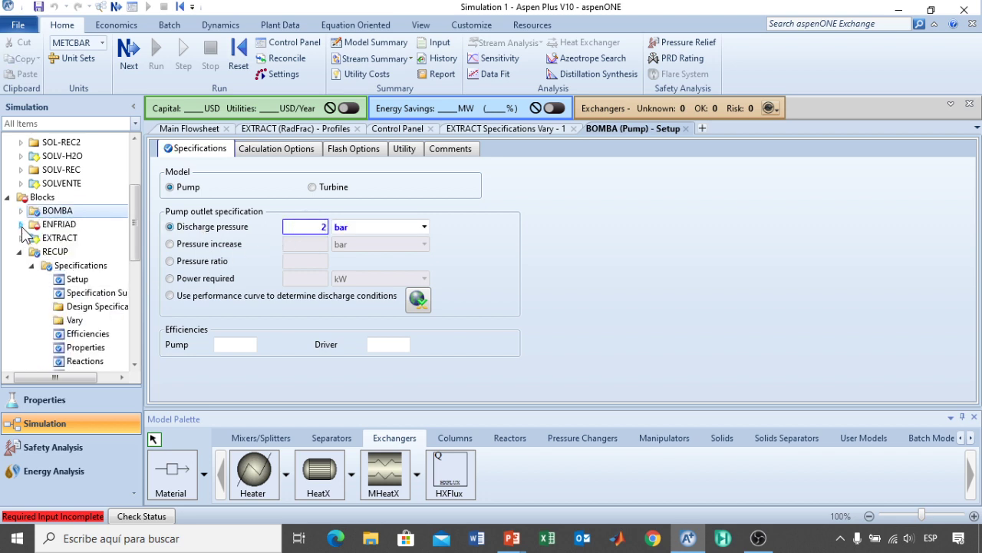
# Step: Set the ENFRIAD heater's temperature to 65 C and its pressure to 0 bar
pyautogui.click(21, 224)
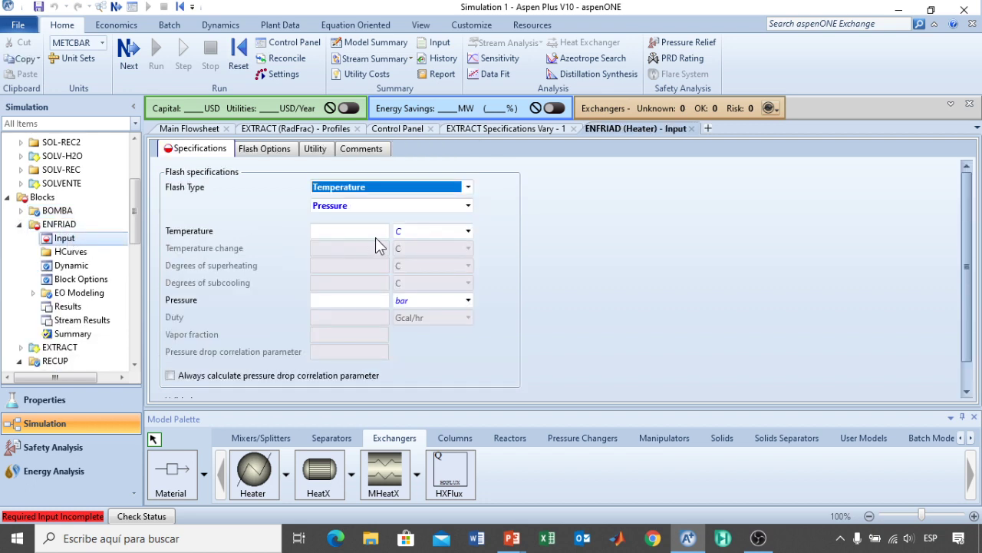
pyautogui.click(375, 231)
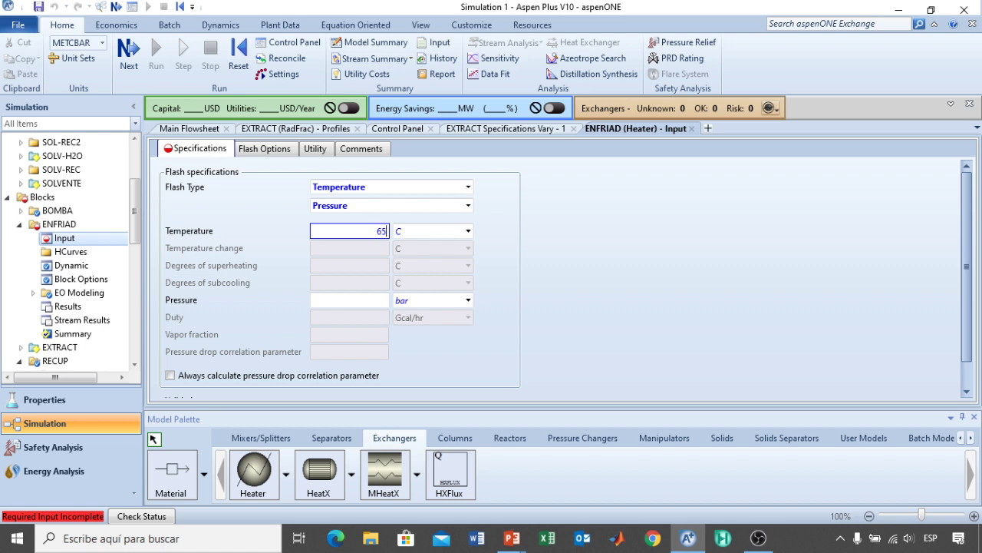
pyautogui.press('Return')
pyautogui.click(369, 298)
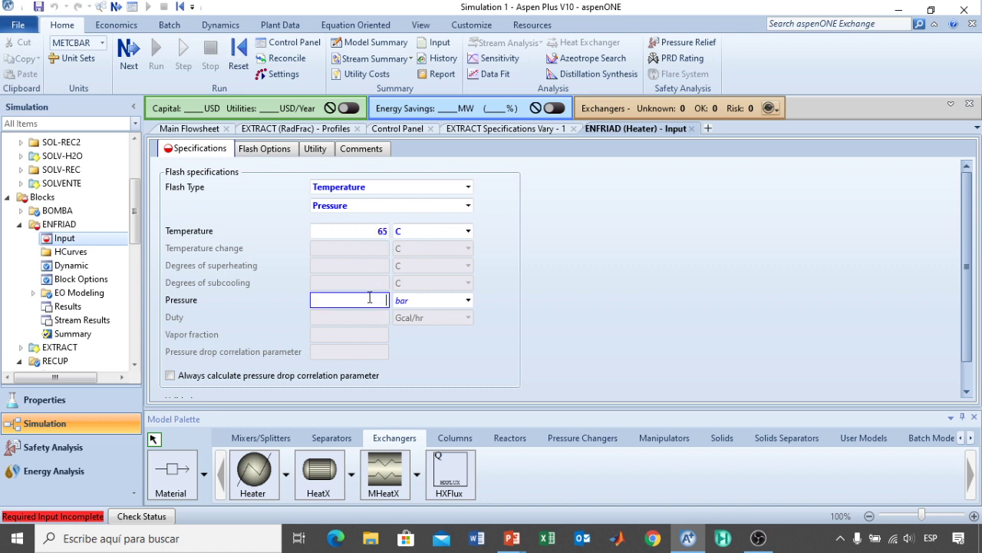
pyautogui.press('Return')
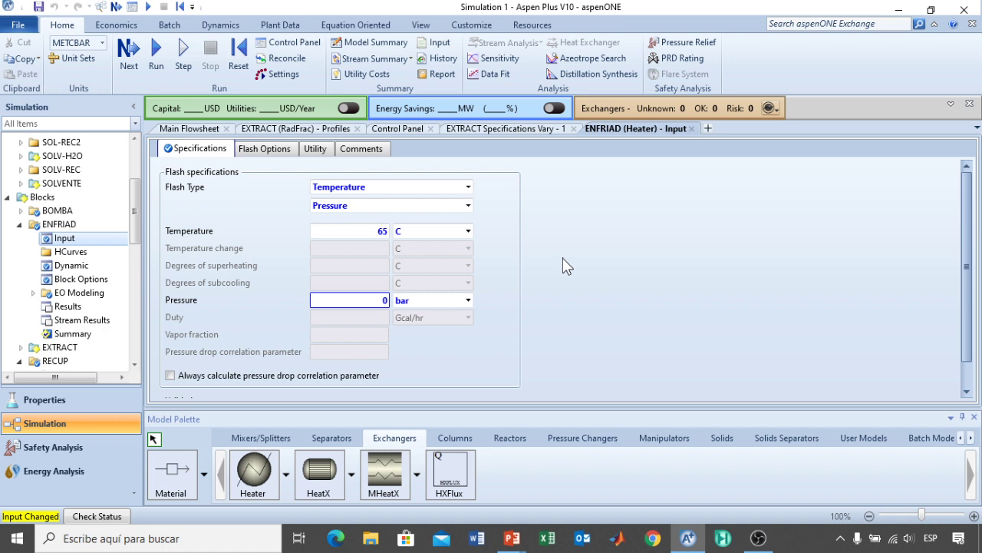
# Step: Run the simulation and open the stage profiles of the RECUP column
pyautogui.click(158, 54)
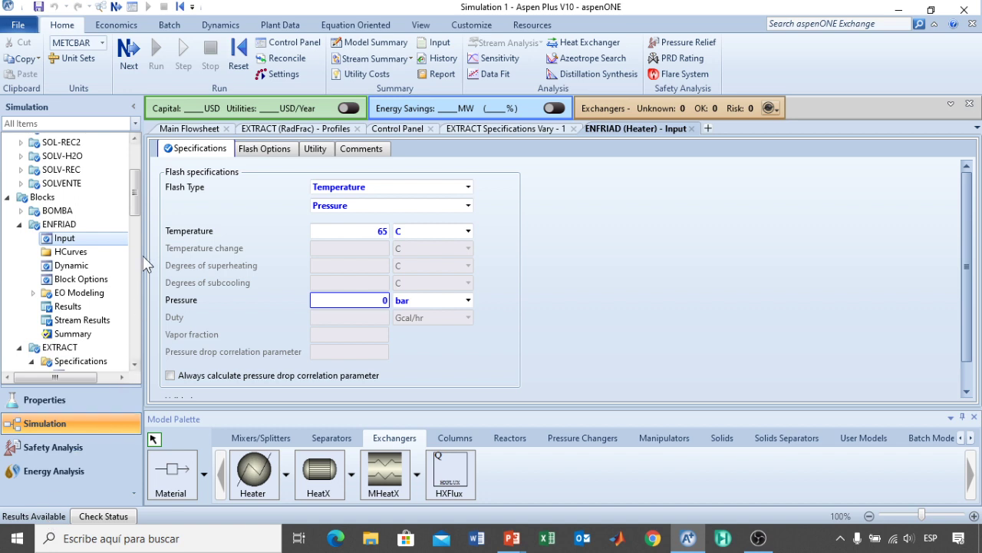
pyautogui.moveTo(139, 199); pyautogui.dragTo(138, 336)
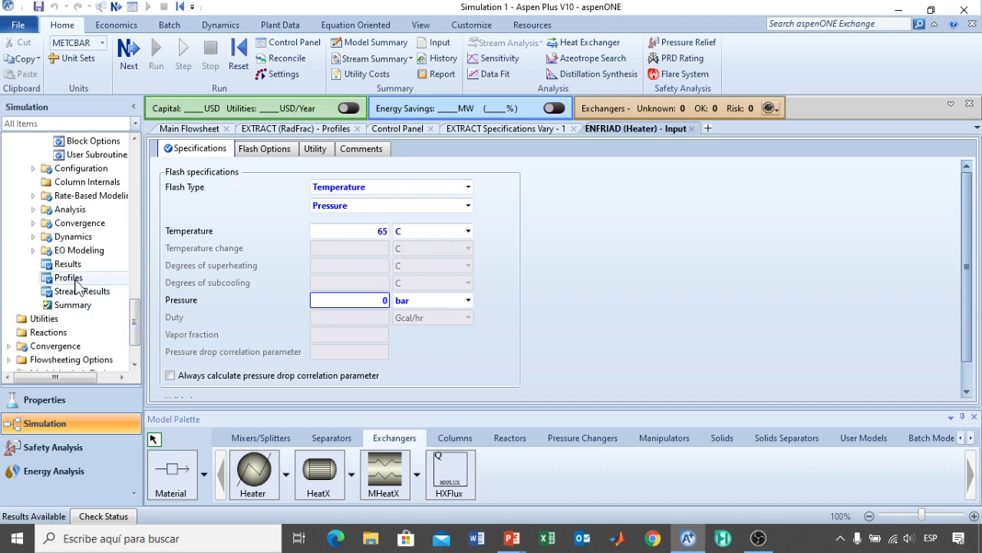
pyautogui.click(74, 278)
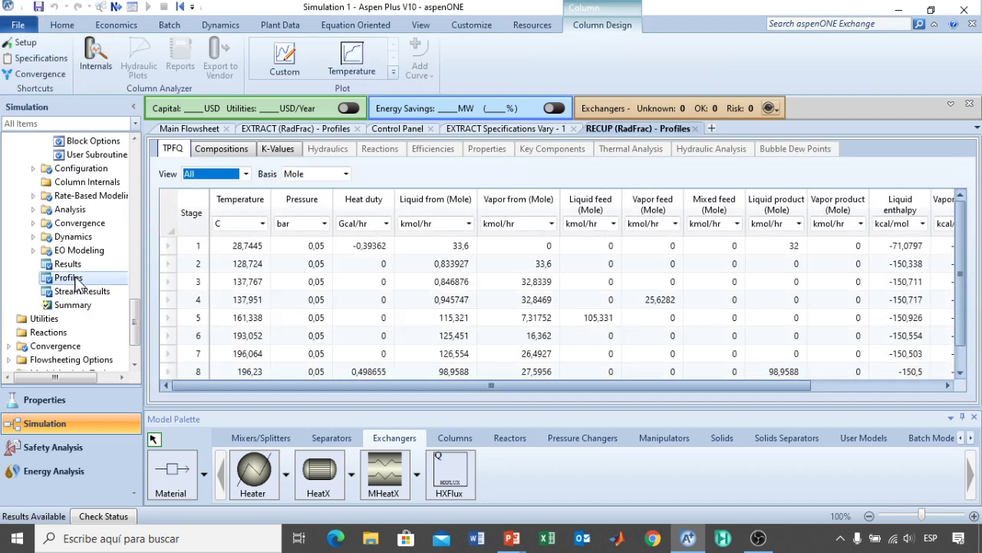
# Step: Plot RECUP's liquid mole composition profiles for all components and examine the mass-basis liquid compositions by stage
pyautogui.click(393, 73)
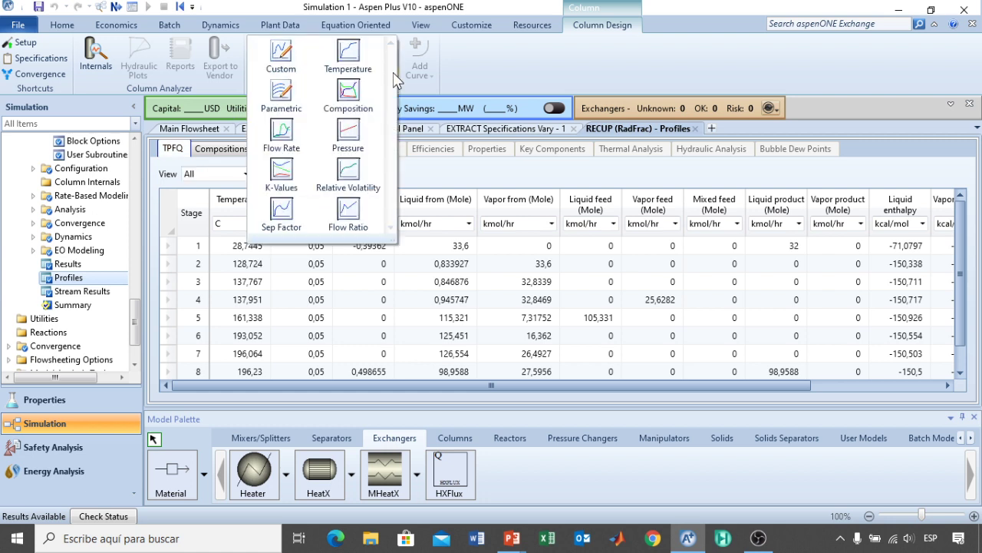
pyautogui.click(352, 88)
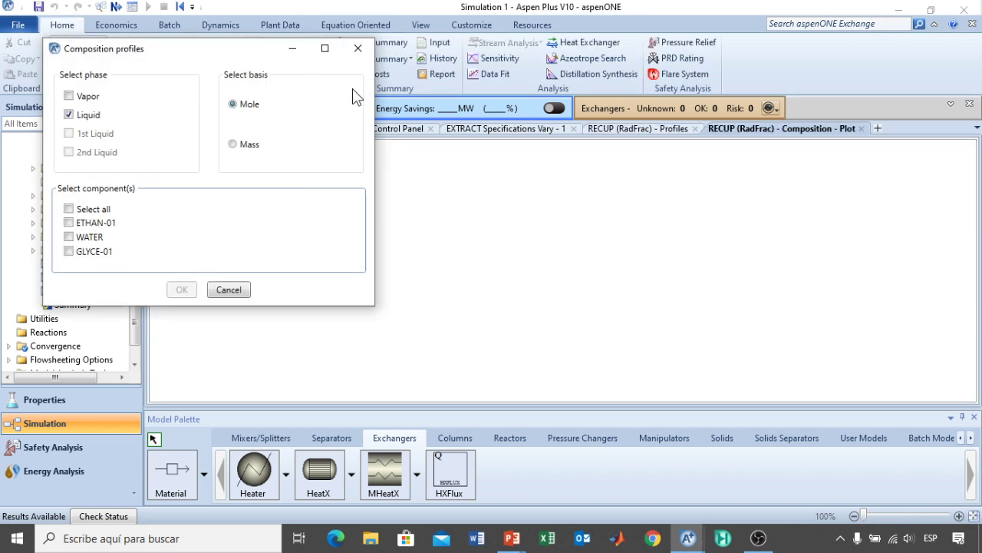
pyautogui.click(89, 210)
pyautogui.click(192, 290)
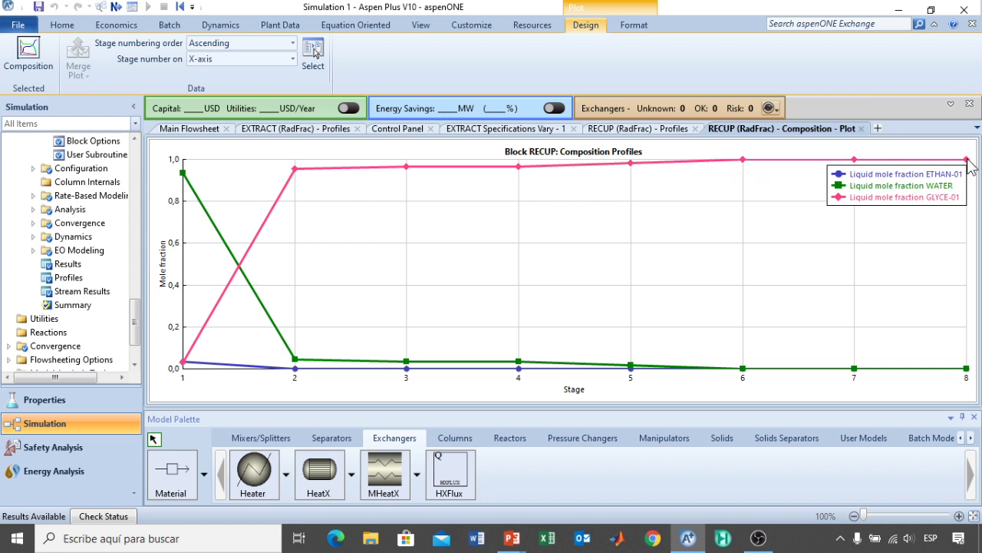
pyautogui.moveTo(966, 161)
pyautogui.moveTo(184, 365)
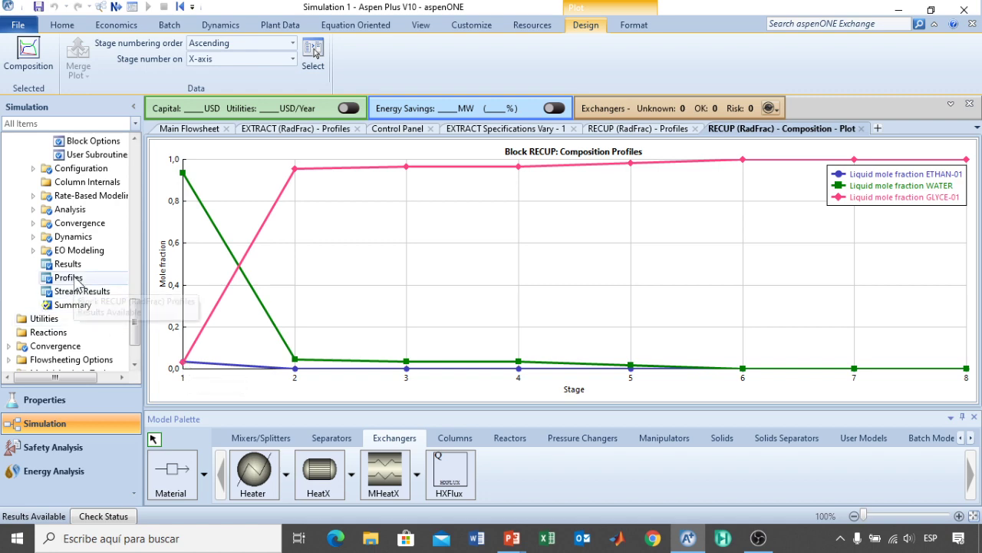
pyautogui.click(665, 125)
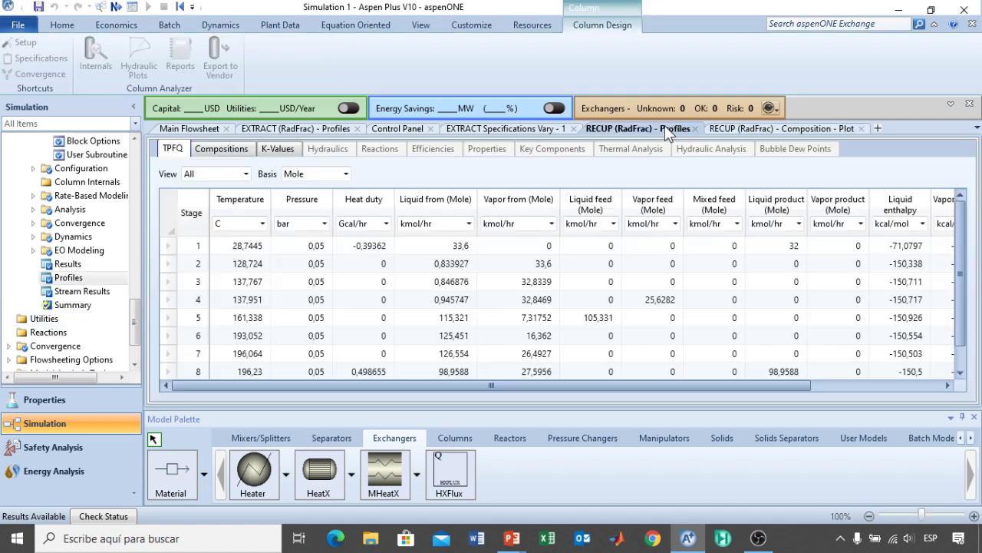
pyautogui.click(224, 150)
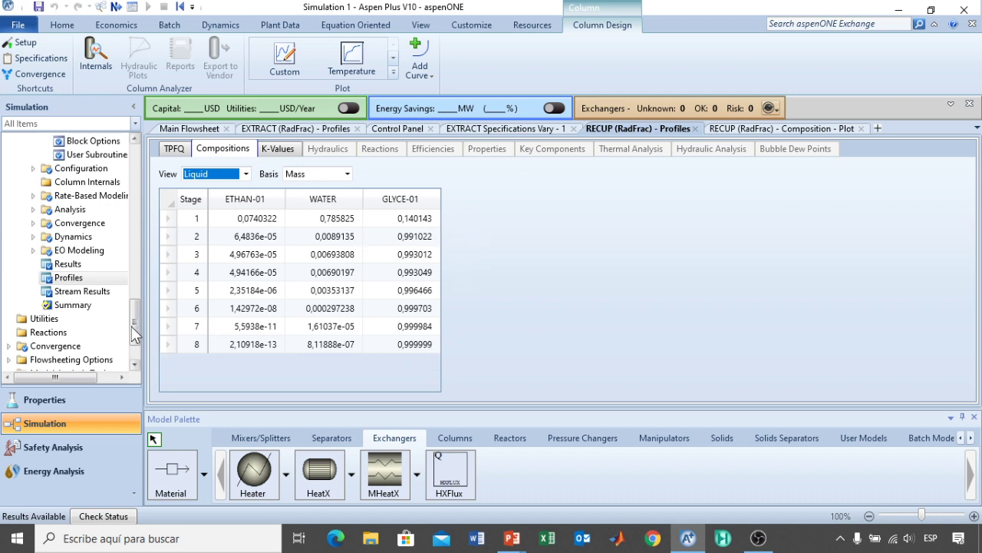
# Step: Create a design specification for RECUP of type Mole recovery with a target of 0,9999
pyautogui.moveTo(135, 338); pyautogui.dragTo(135, 281)
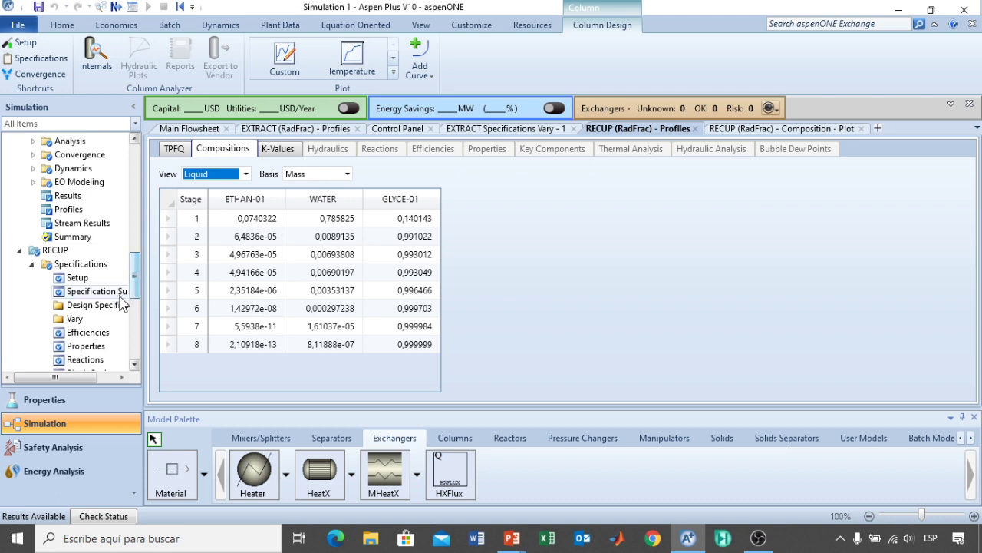
pyautogui.click(109, 306)
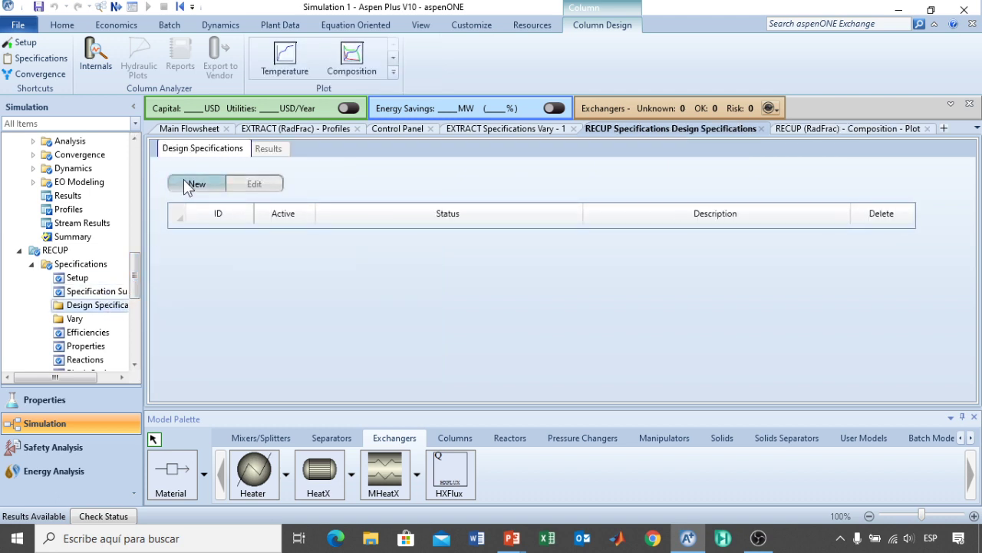
pyautogui.click(185, 184)
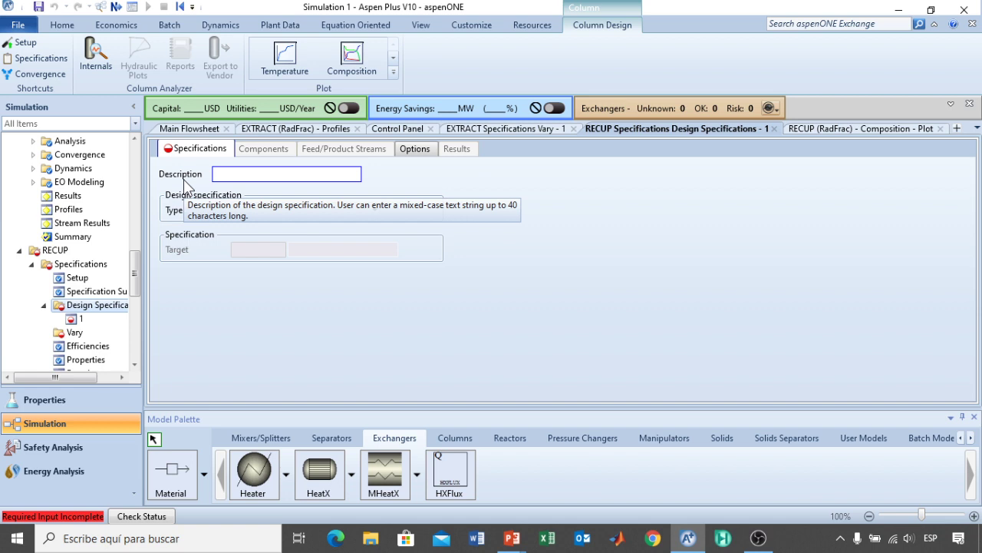
pyautogui.click(379, 212)
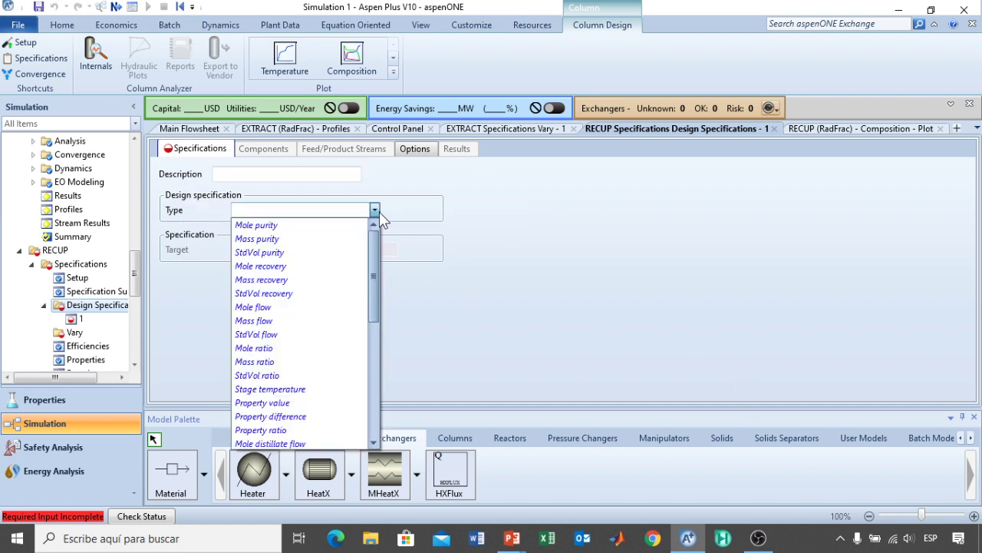
pyautogui.click(258, 268)
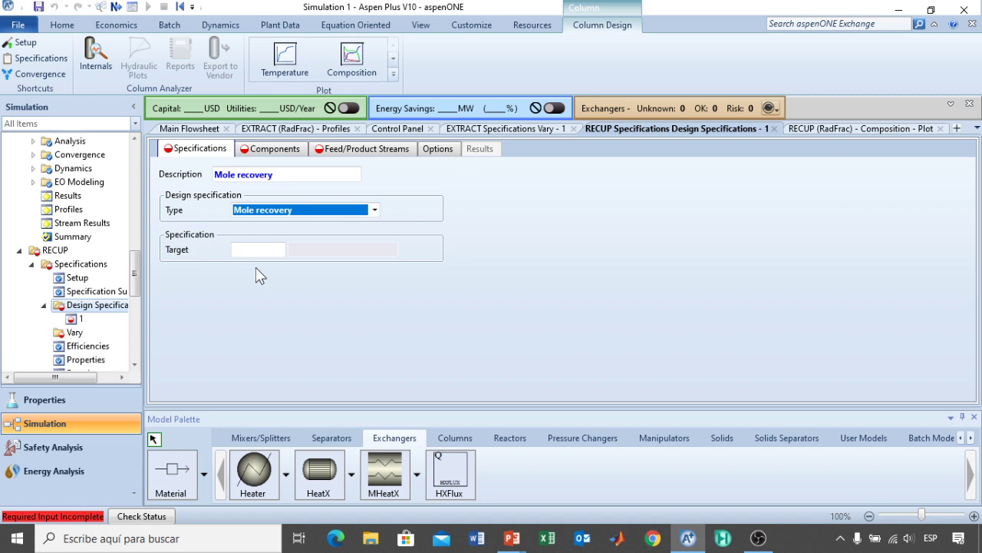
pyautogui.click(260, 251)
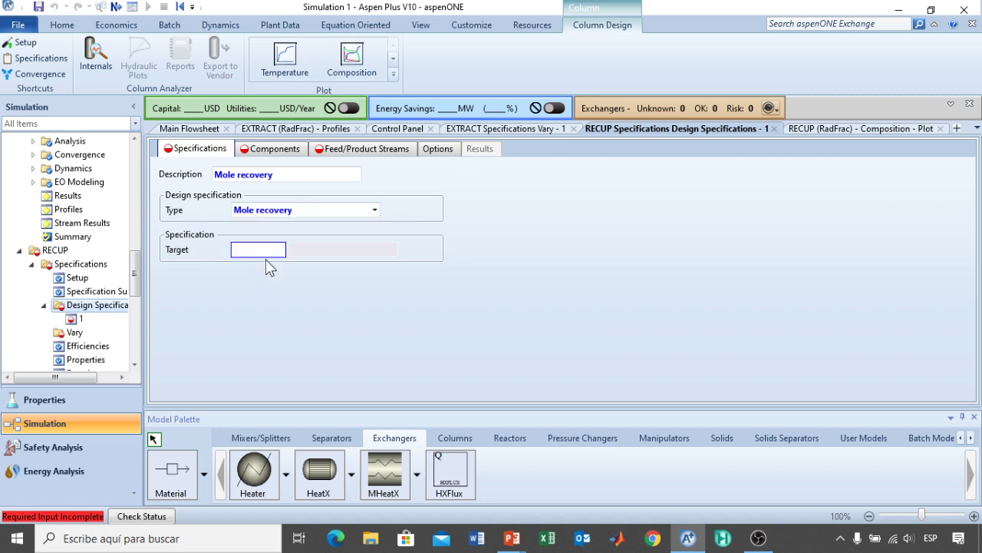
pyautogui.write('0,9999')
pyautogui.press('Return')
# Step: Assign WATER as the design specification's component and AGUA as its product stream
pyautogui.click(253, 153)
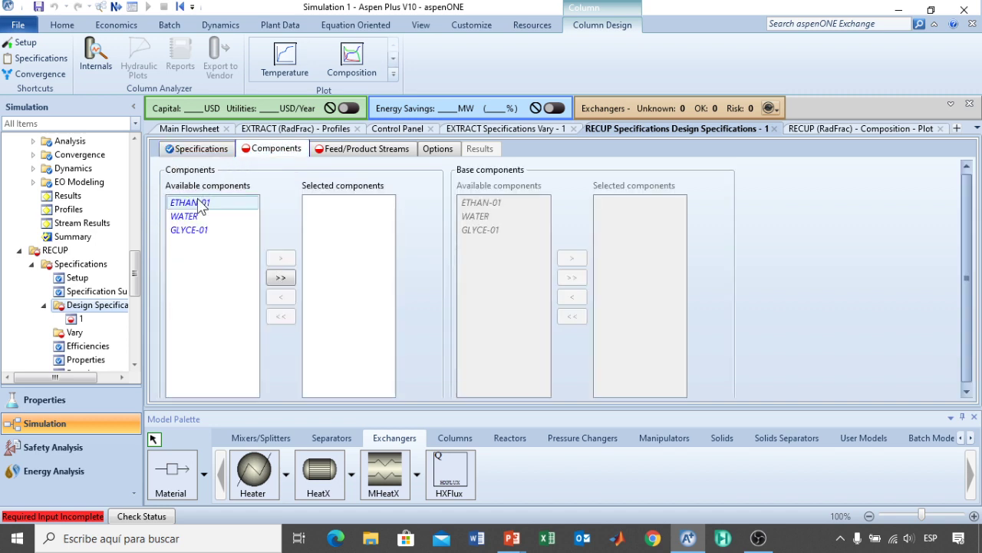
pyautogui.click(186, 217)
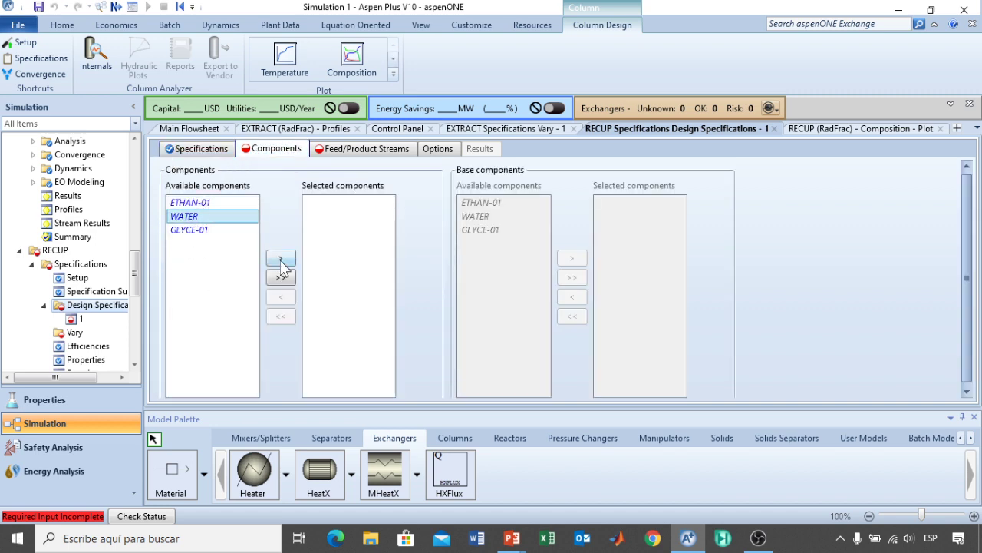
pyautogui.click(281, 258)
pyautogui.click(345, 150)
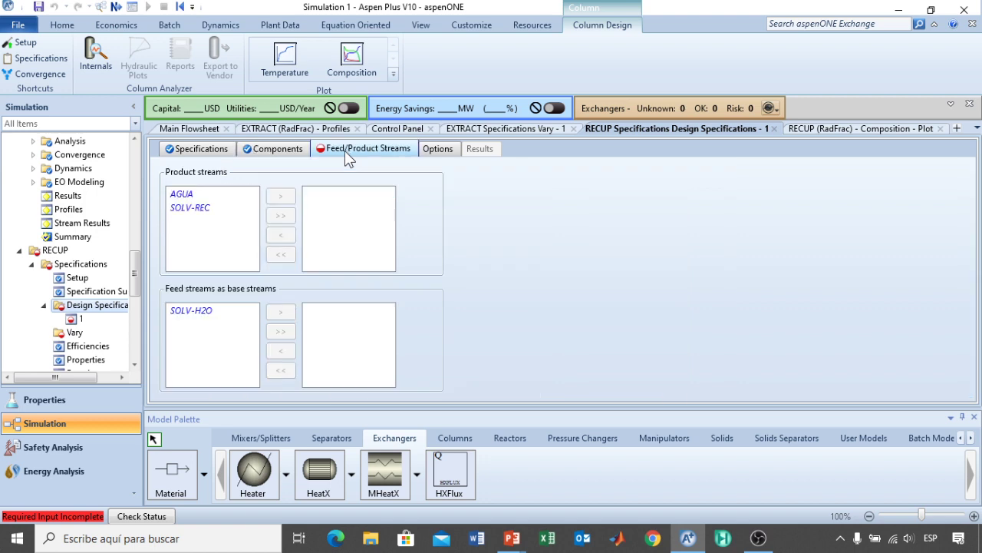
pyautogui.click(189, 195)
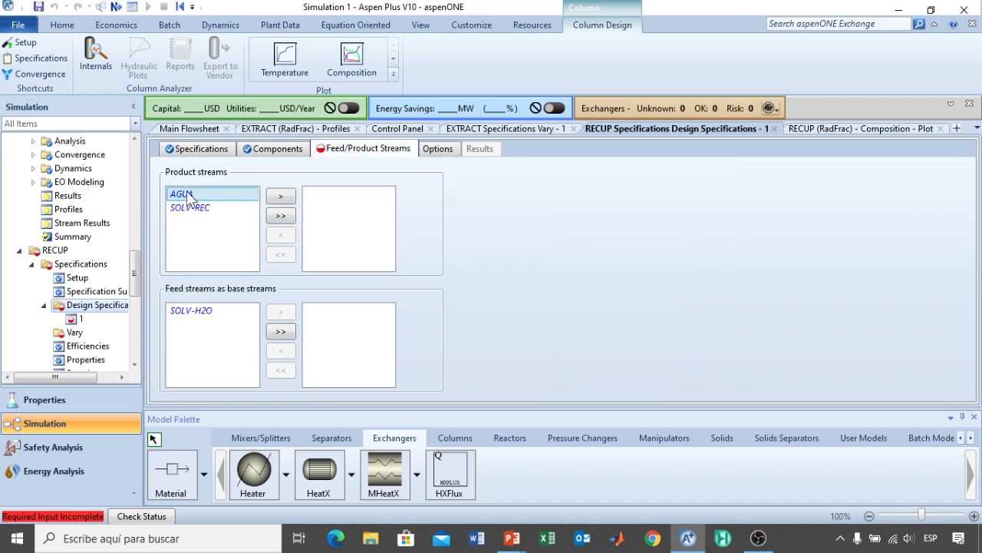
pyautogui.click(281, 196)
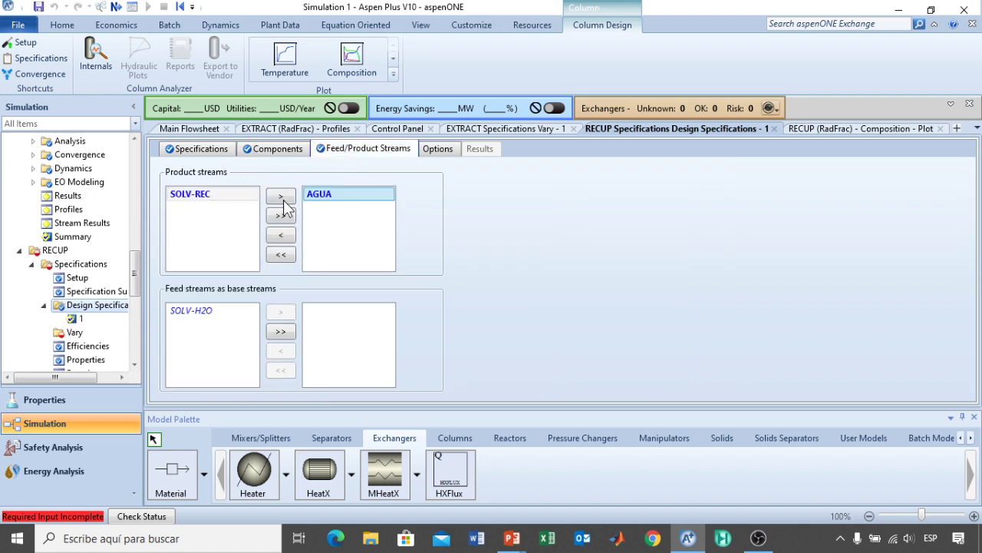
# Step: Create a RECUP adjusted variable of type Distillate rate with bounds of 30 and 33 kmol/hr
pyautogui.click(75, 333)
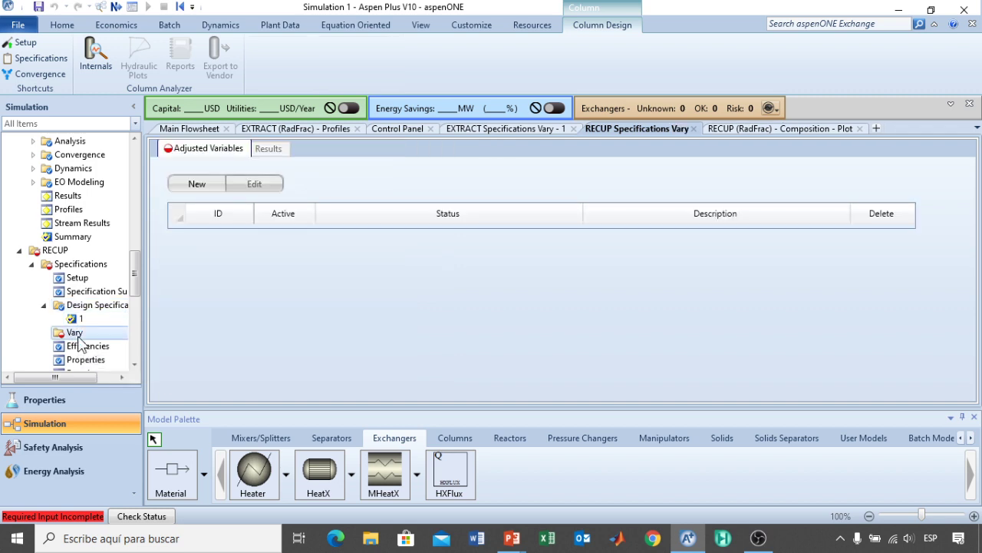
pyautogui.click(188, 186)
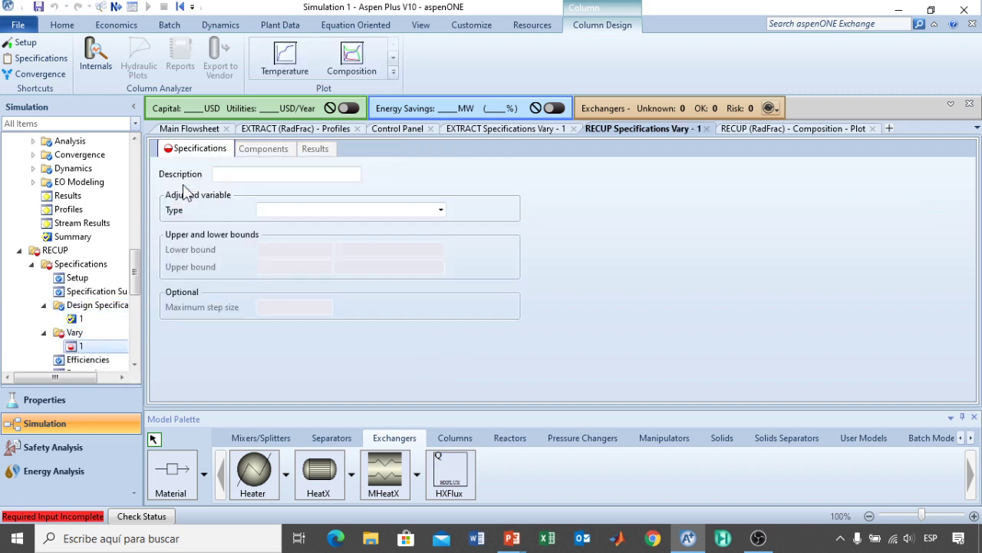
pyautogui.click(443, 212)
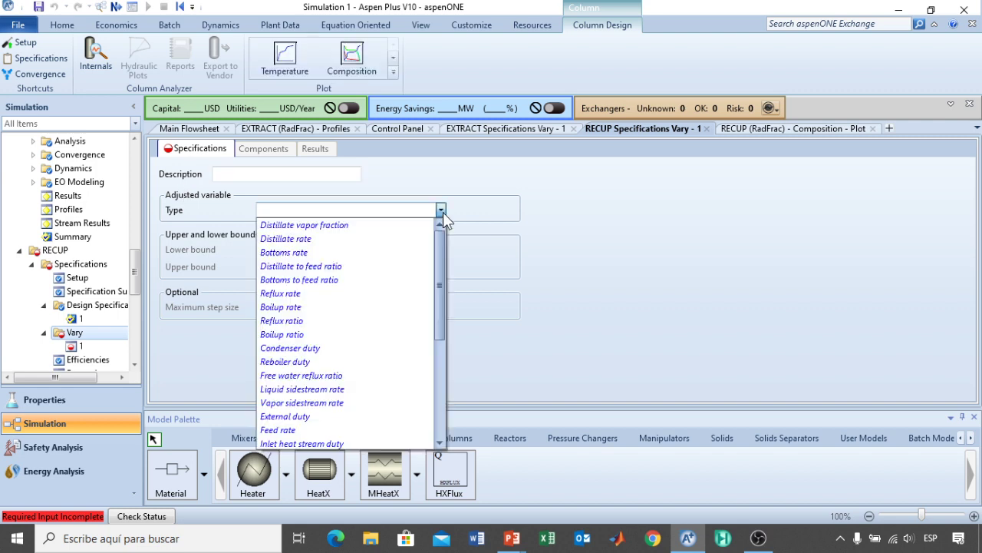
pyautogui.click(307, 235)
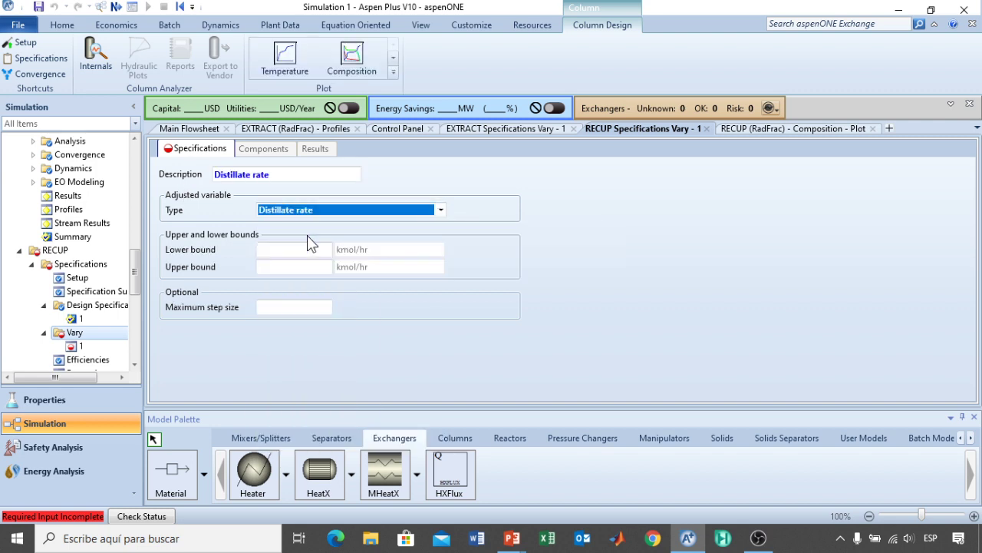
pyautogui.click(304, 250)
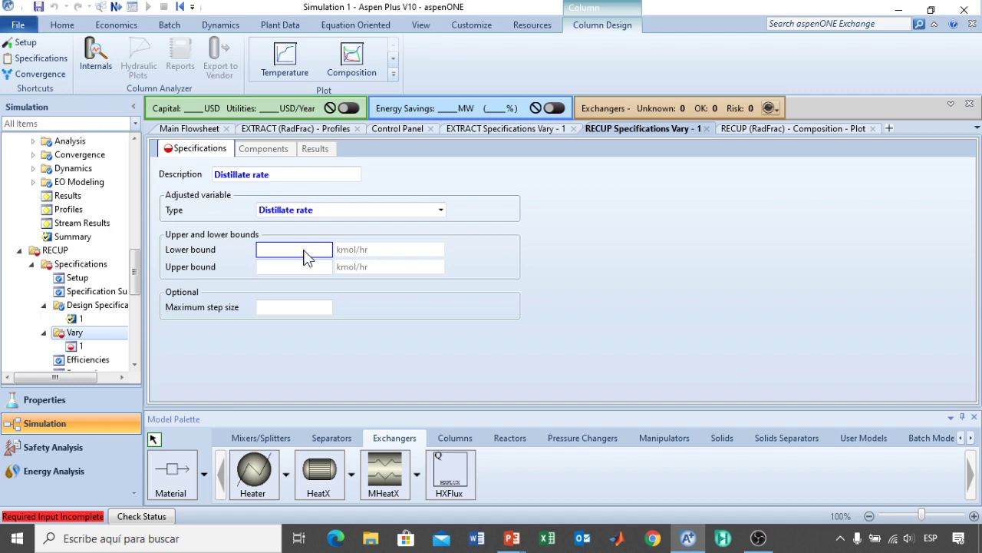
pyautogui.write('30')
pyautogui.click(314, 268)
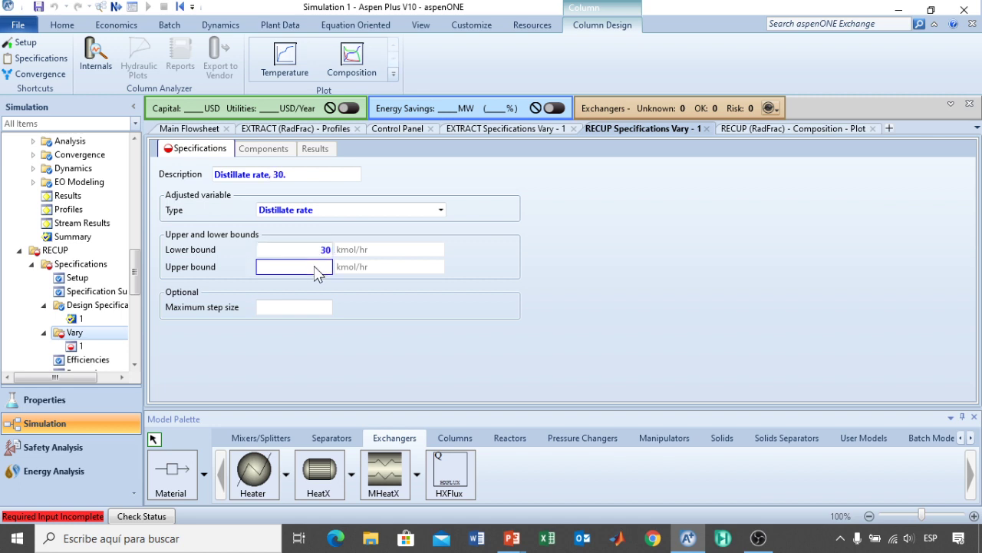
pyautogui.write('33')
pyautogui.press('Return')
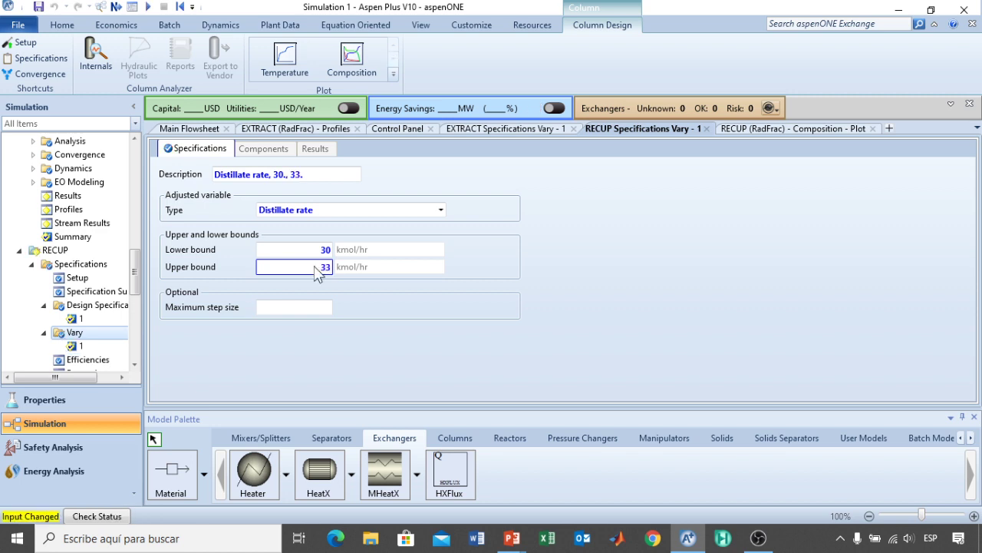
# Step: Run the simulation and inspect the RECUP composition profile plot
pyautogui.click(147, 8)
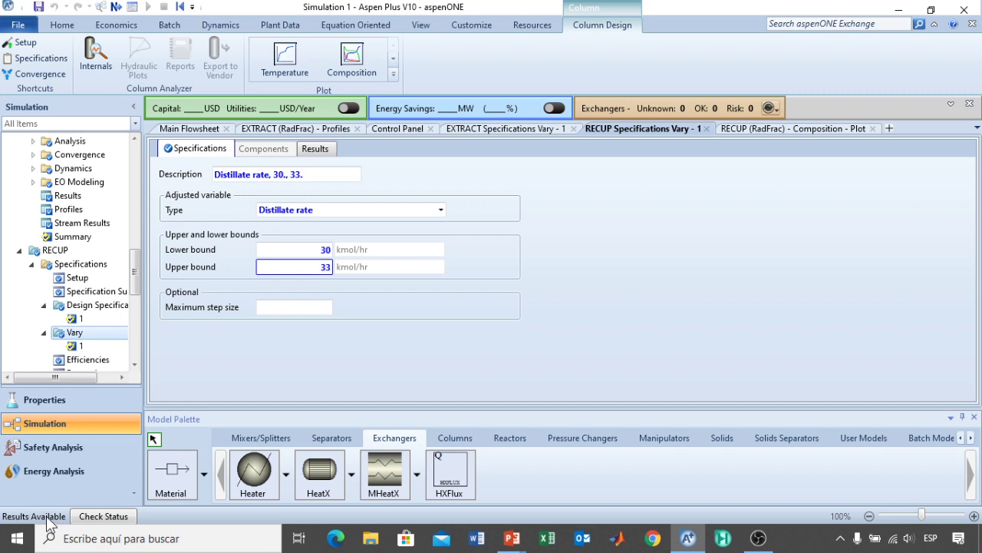
pyautogui.click(780, 128)
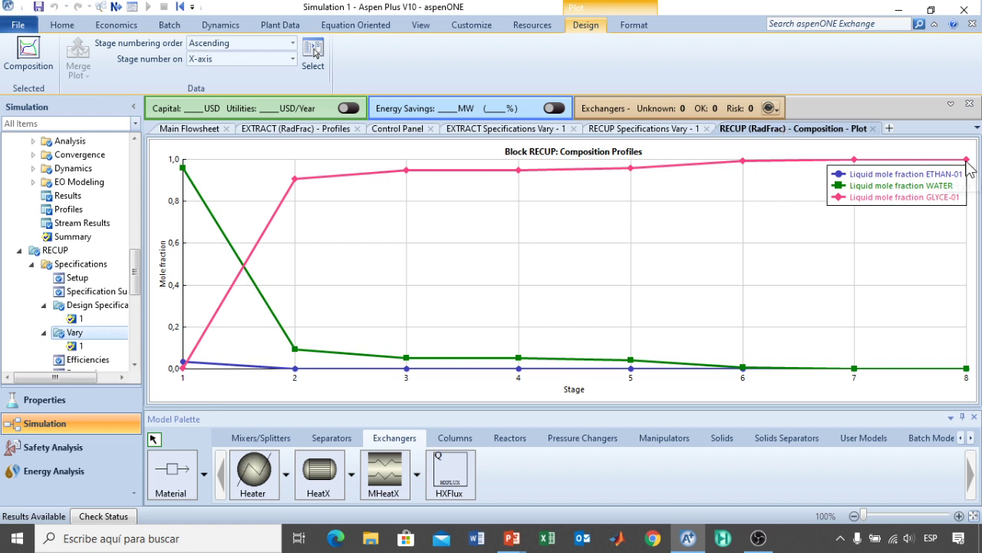
pyautogui.moveTo(183, 363)
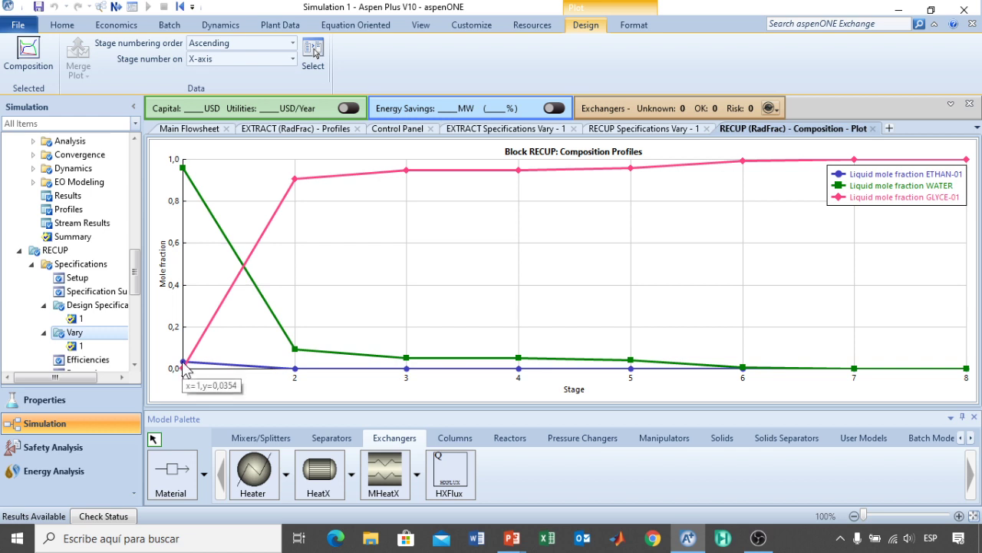
# Step: Review RECUP's stage profiles and its mass-basis liquid compositions by stage
pyautogui.click(654, 129)
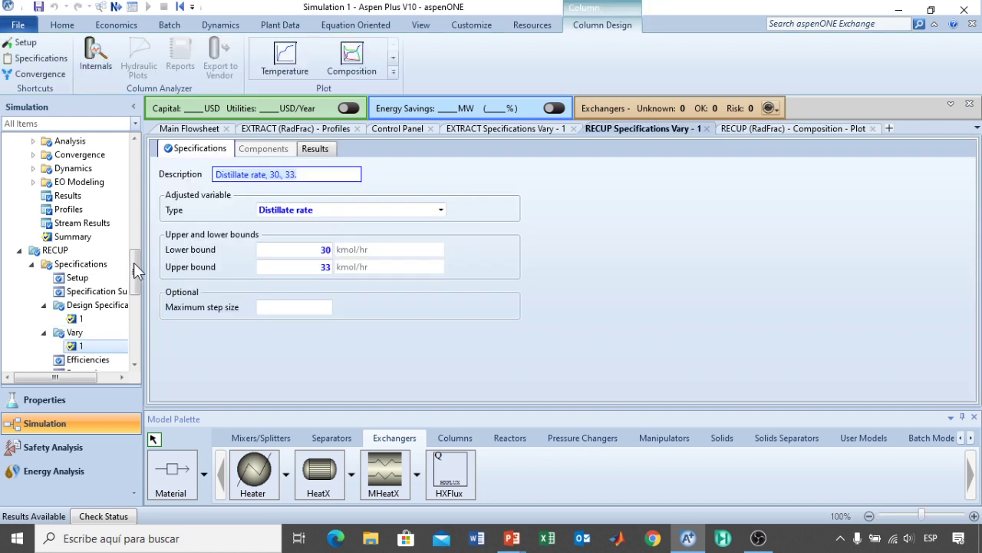
pyautogui.moveTo(134, 263); pyautogui.dragTo(133, 310)
pyautogui.click(75, 296)
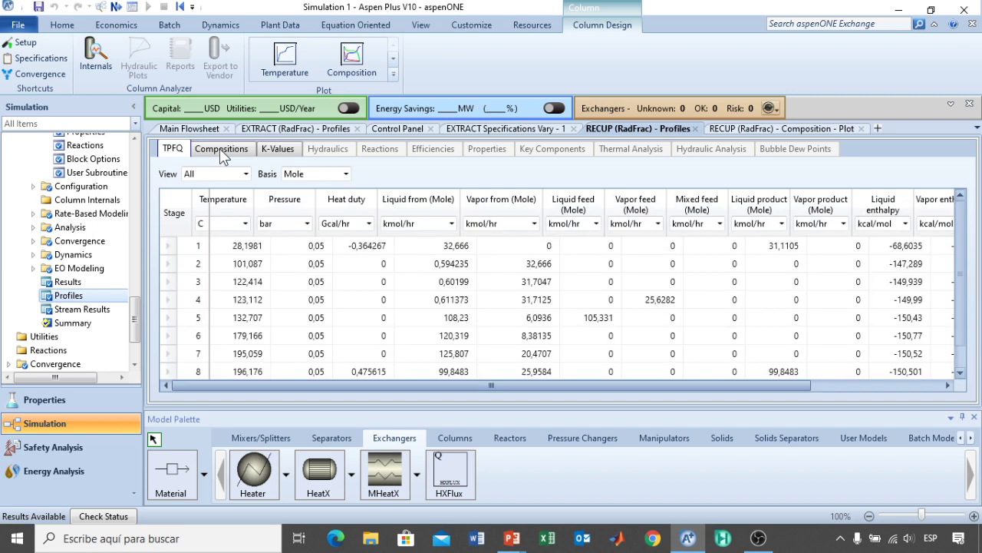
pyautogui.click(220, 148)
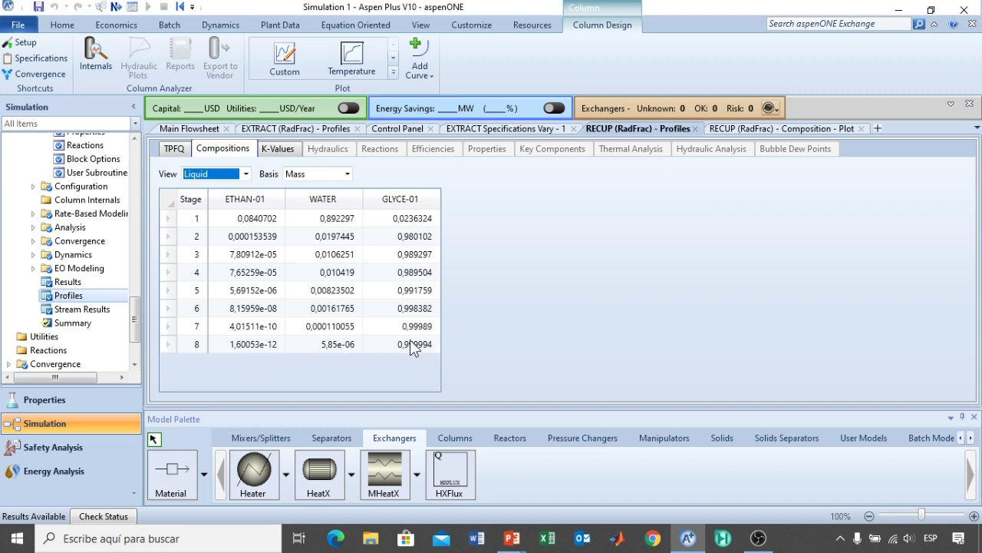
# Step: Add a Mixer block to the main flowsheet beside the SOLVENTE feed stream and select it
pyautogui.click(171, 128)
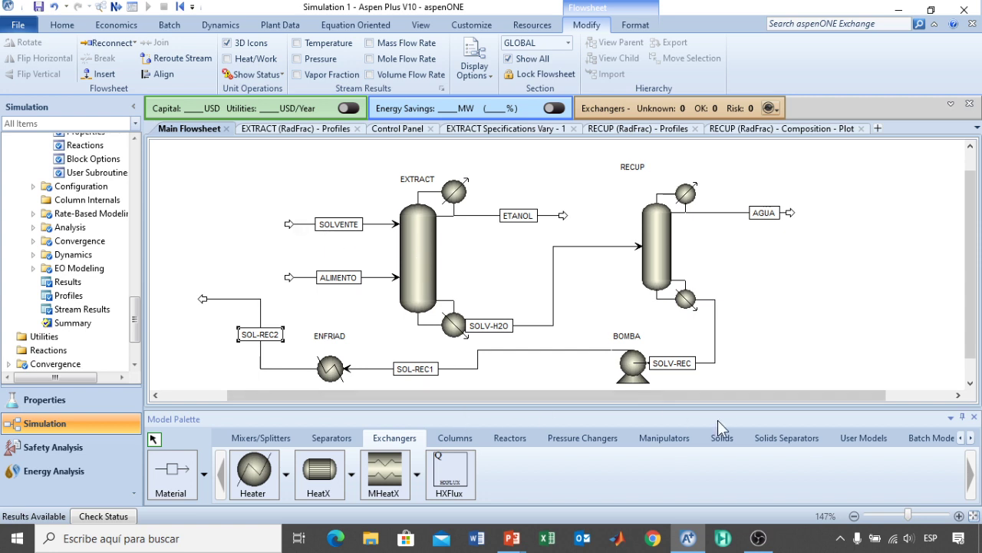
pyautogui.click(265, 439)
pyautogui.click(257, 476)
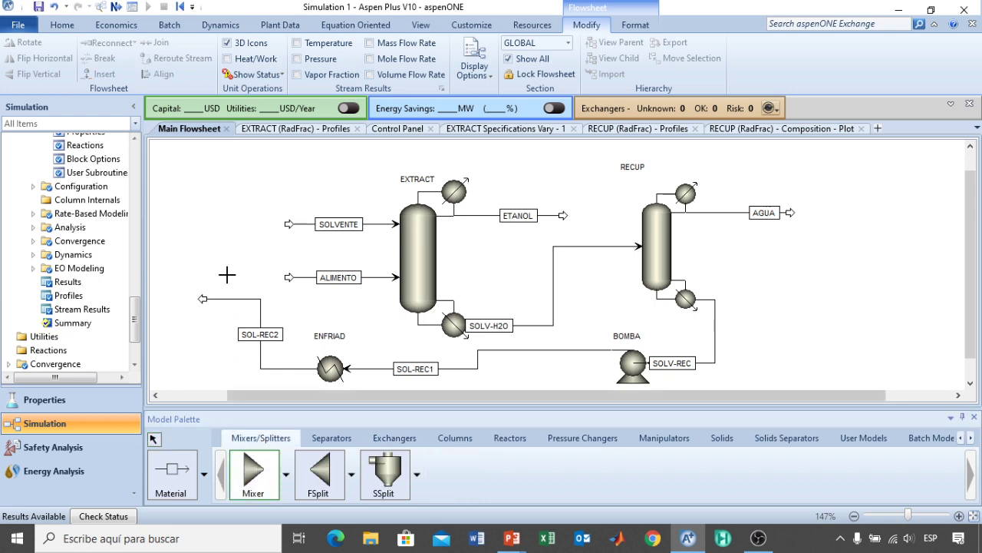
pyautogui.click(227, 236)
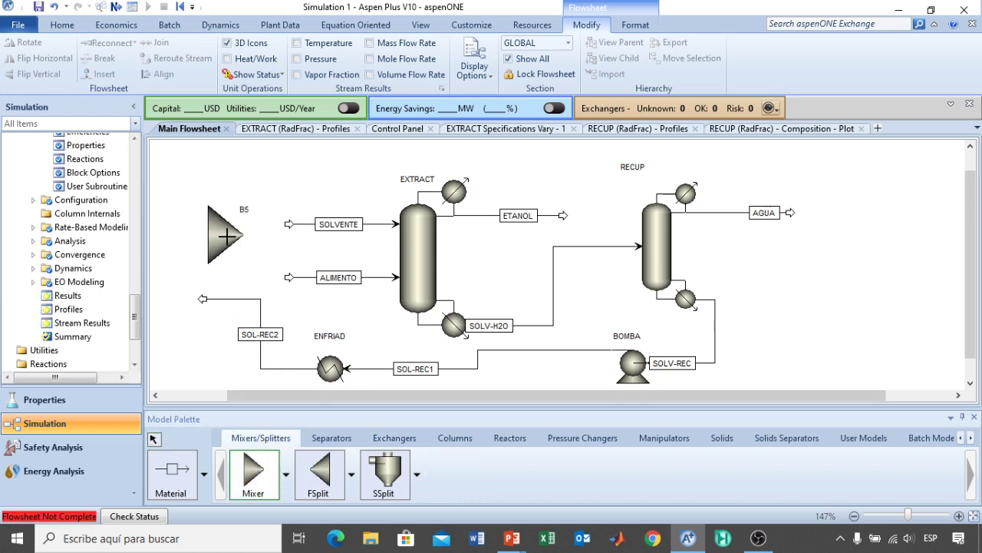
pyautogui.press('Escape')
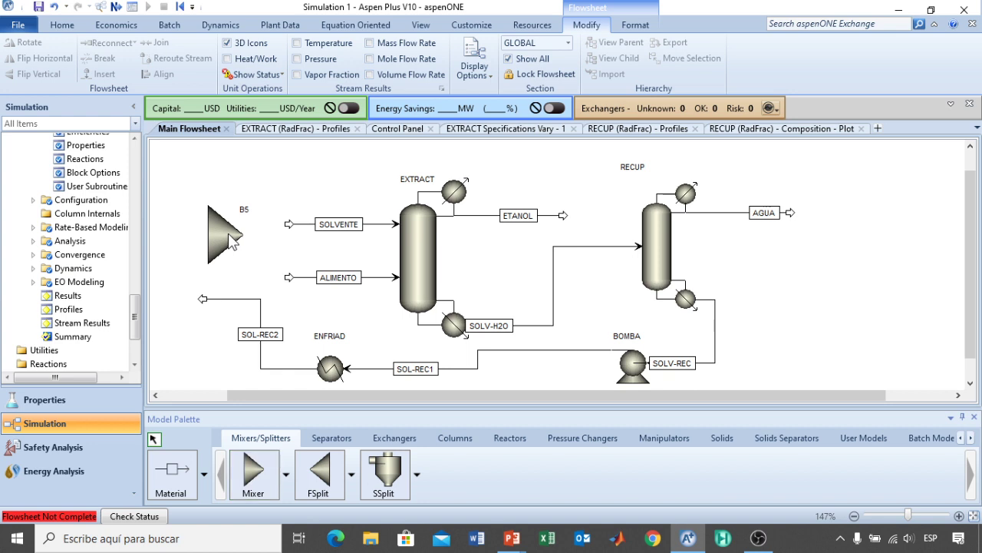
pyautogui.click(230, 238)
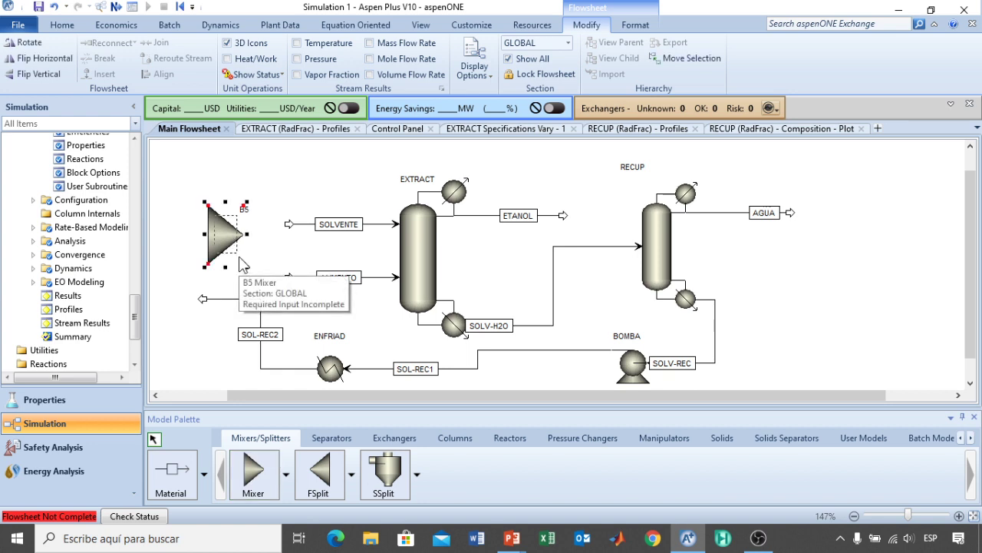
# Step: Shrink the new mixer block and rename it MEZCLA
pyautogui.moveTo(243, 263); pyautogui.dragTo(219, 233)
pyautogui.click(246, 258)
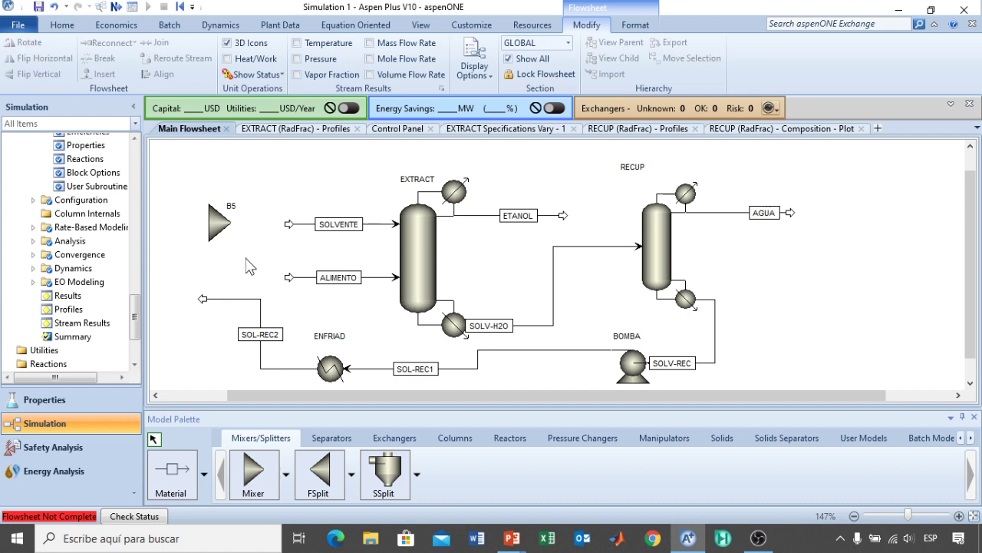
pyautogui.click(231, 207)
pyautogui.click(231, 208)
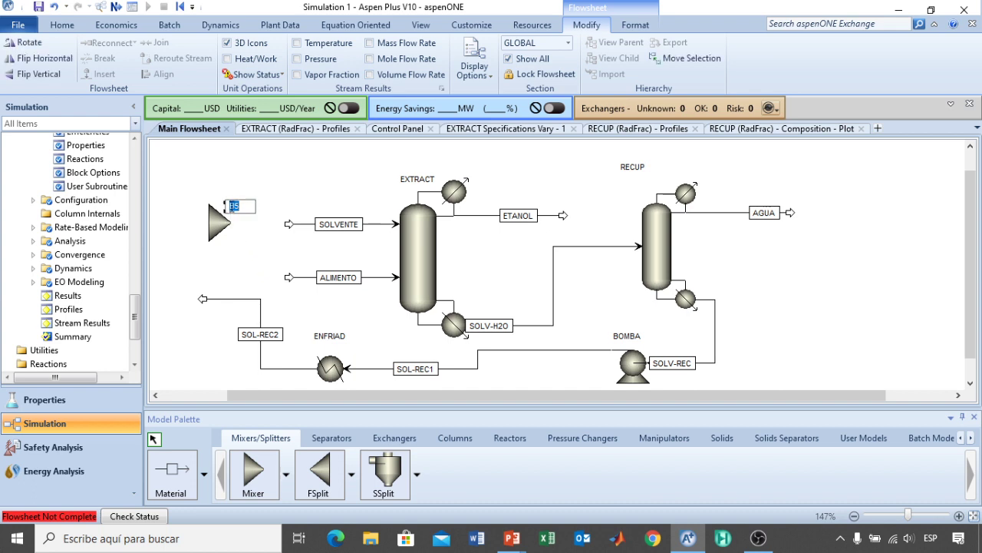
pyautogui.write('MEZCLA')
pyautogui.press('Return')
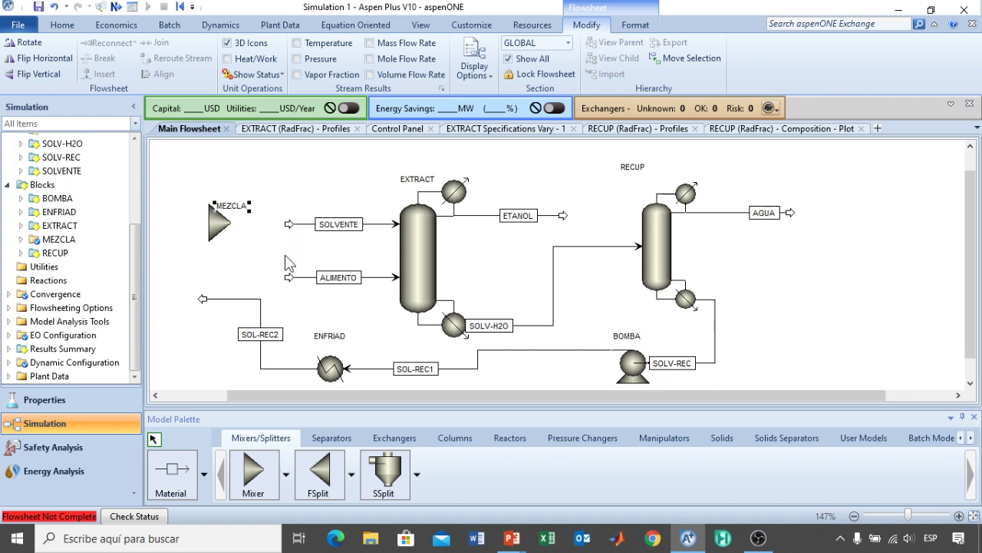
pyautogui.click(260, 248)
# Step: Reconnect the destination of stream SOL-REC2 to the MEZCLA mixer inlet
pyautogui.click(203, 300)
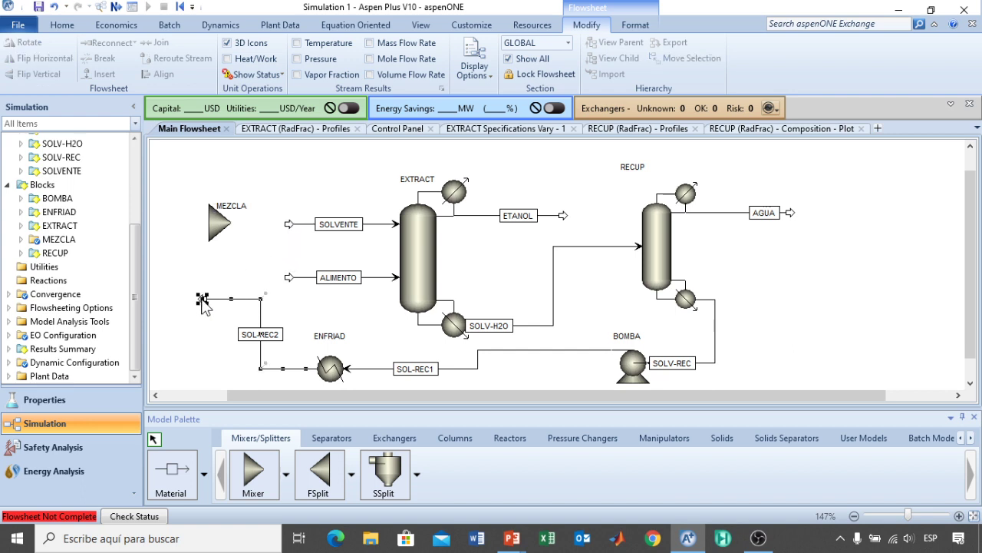
pyautogui.rightClick(204, 300)
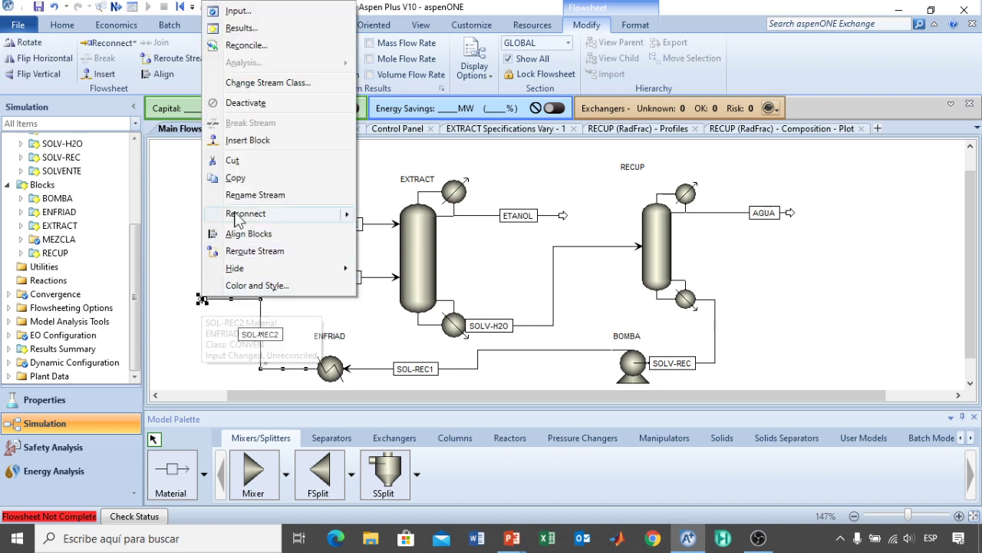
pyautogui.click(368, 214)
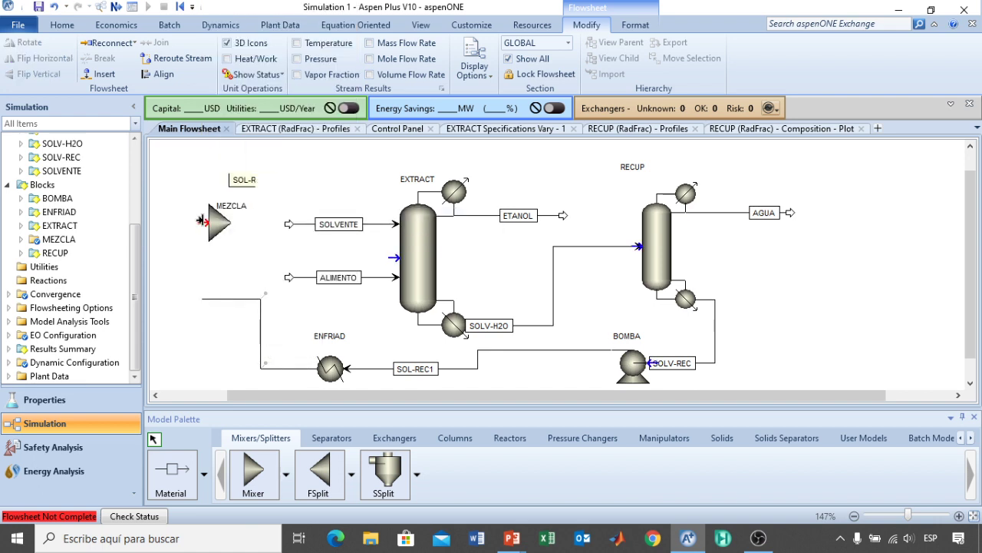
pyautogui.click(203, 229)
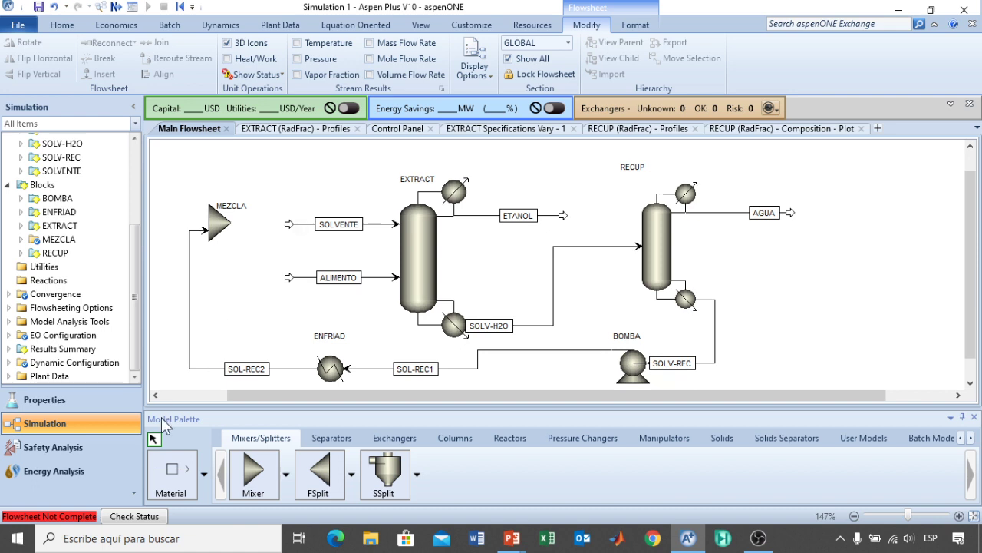
# Step: Add a material feed stream into MEZCLA and a material product stream leaving its outlet
pyautogui.click(172, 476)
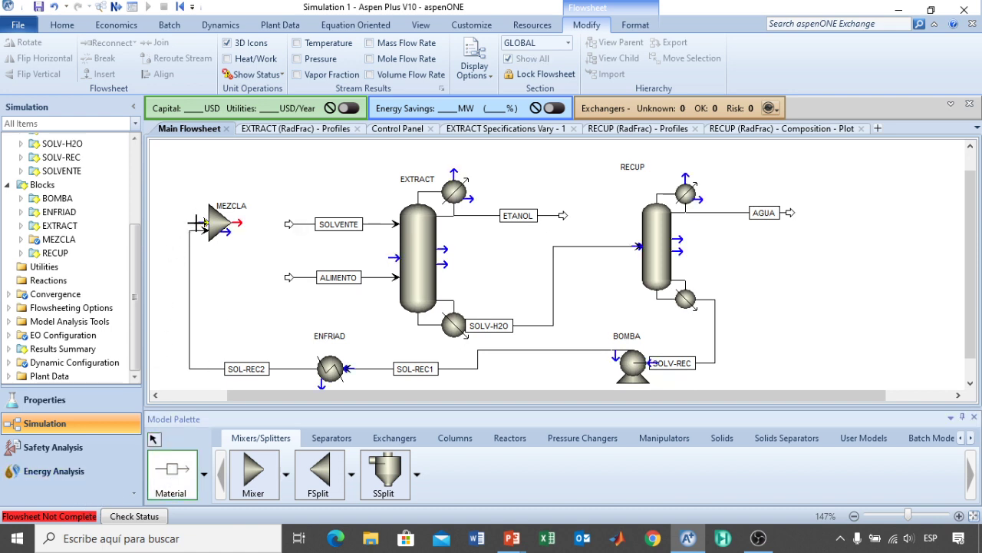
pyautogui.click(202, 224)
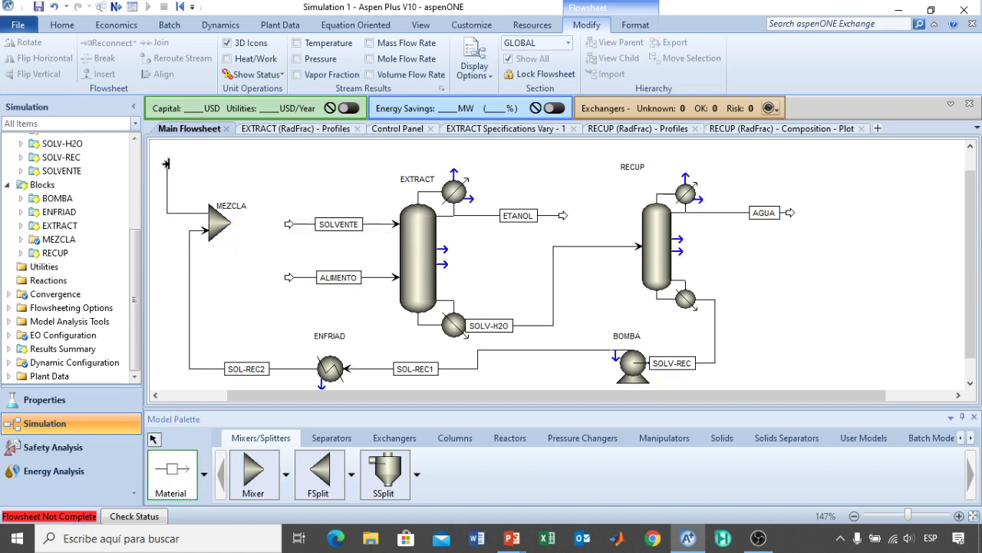
pyautogui.click(166, 165)
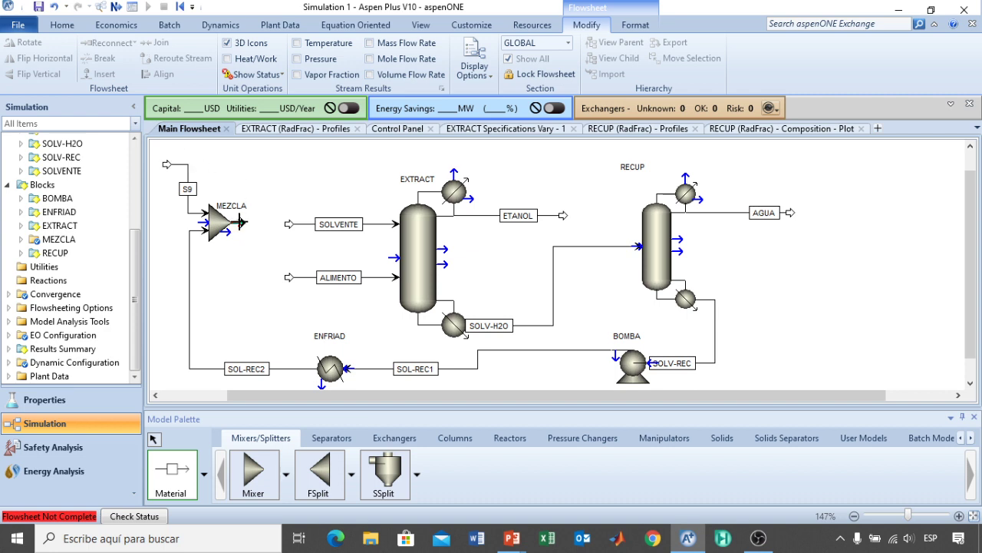
pyautogui.click(239, 221)
pyautogui.click(281, 192)
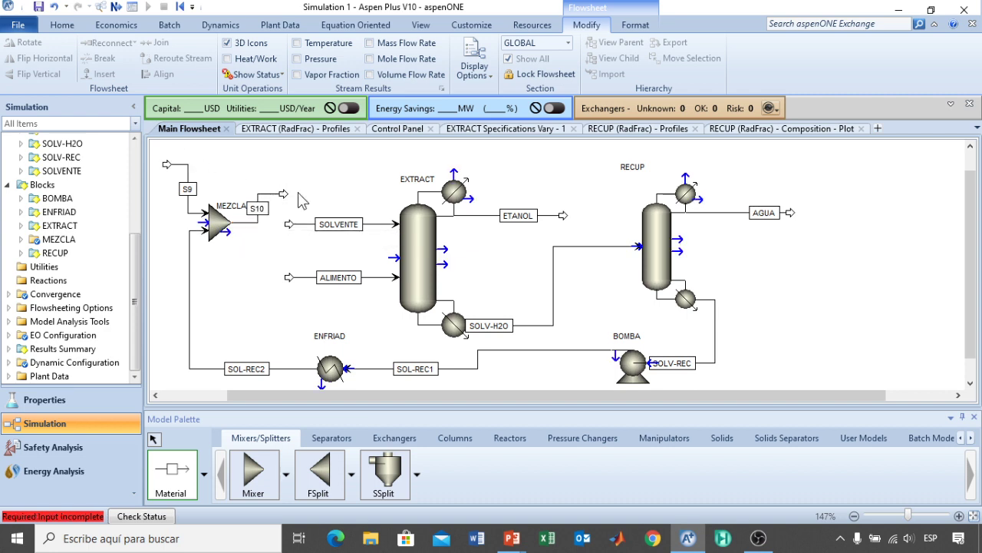
pyautogui.rightClick(333, 193)
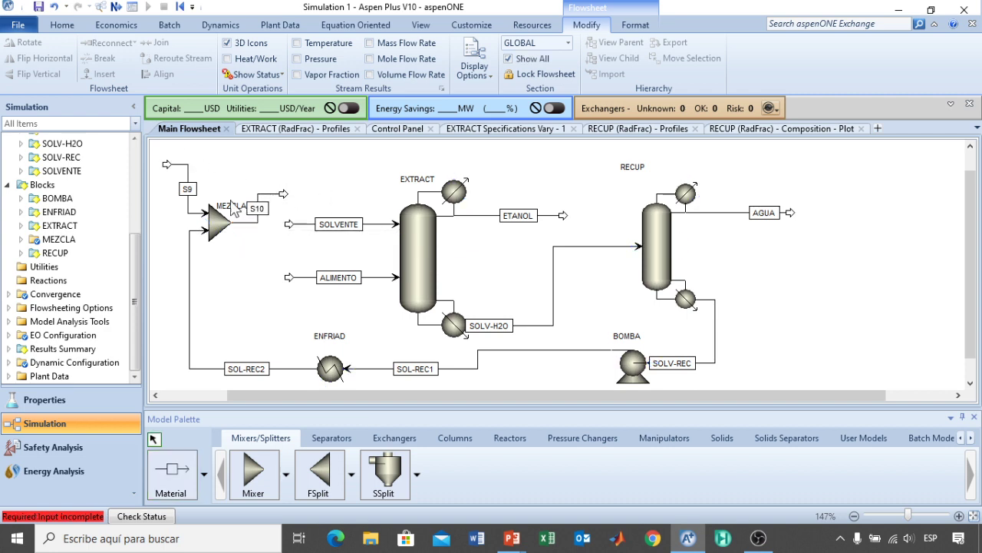
# Step: Rename the mixer's new feed stream REPO and its outlet stream SOLVENT
pyautogui.doubleClick(188, 188)
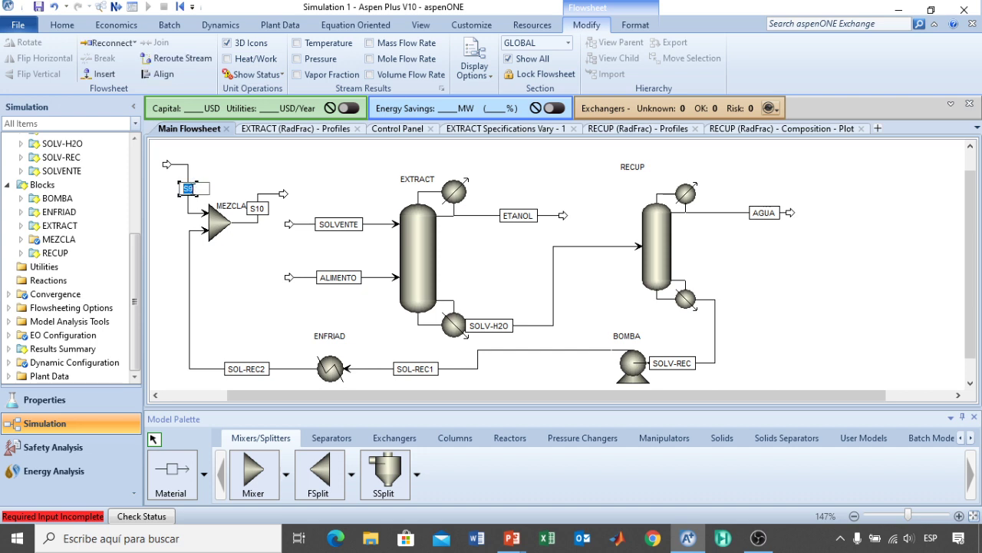
pyautogui.write('REPO')
pyautogui.press('Return')
pyautogui.doubleClick(257, 208)
pyautogui.write('SOLVE')
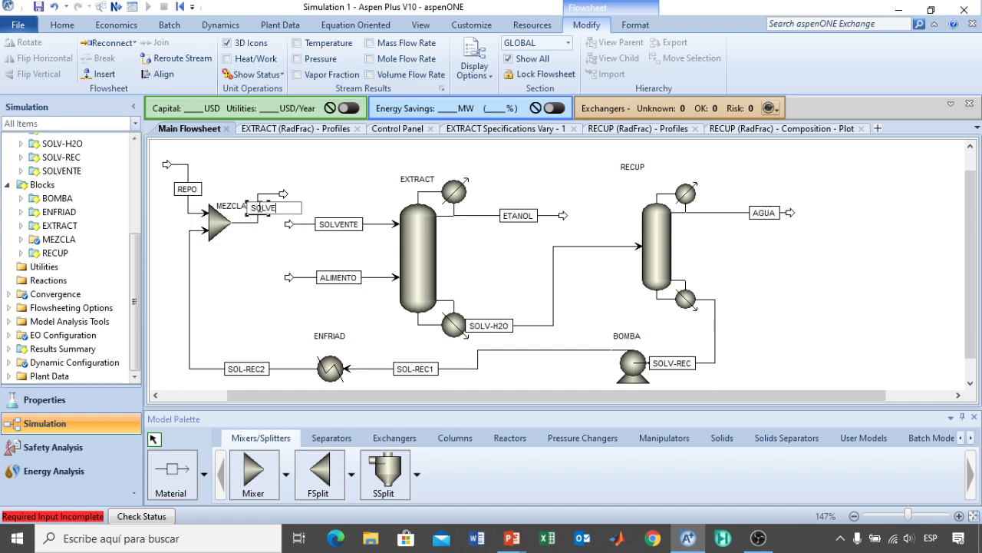
pyautogui.write('NT')
pyautogui.click(356, 178)
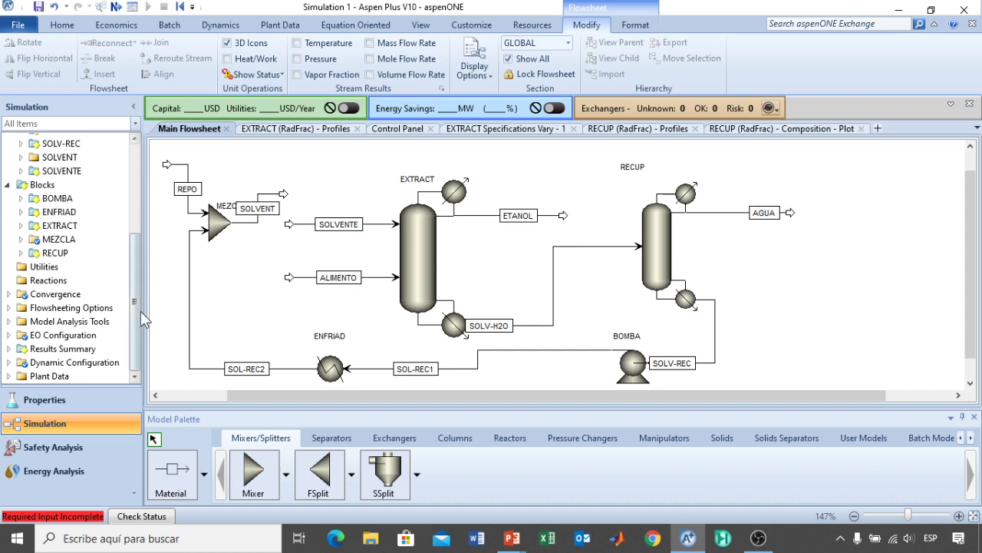
# Step: Set the REPO stream's temperature to 65 C and its pressure to 2 bar
pyautogui.moveTo(138, 303); pyautogui.dragTo(142, 221)
pyautogui.click(21, 249)
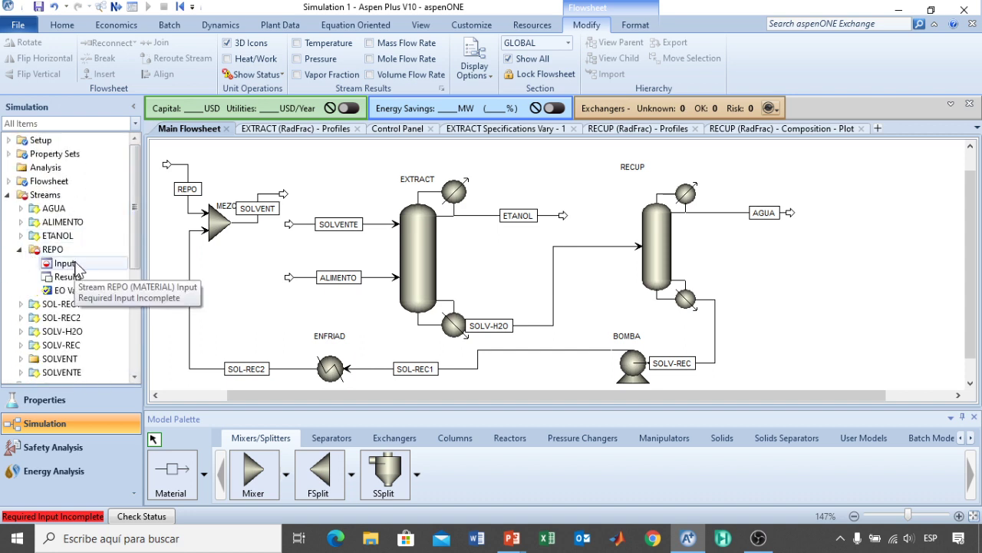
pyautogui.click(75, 263)
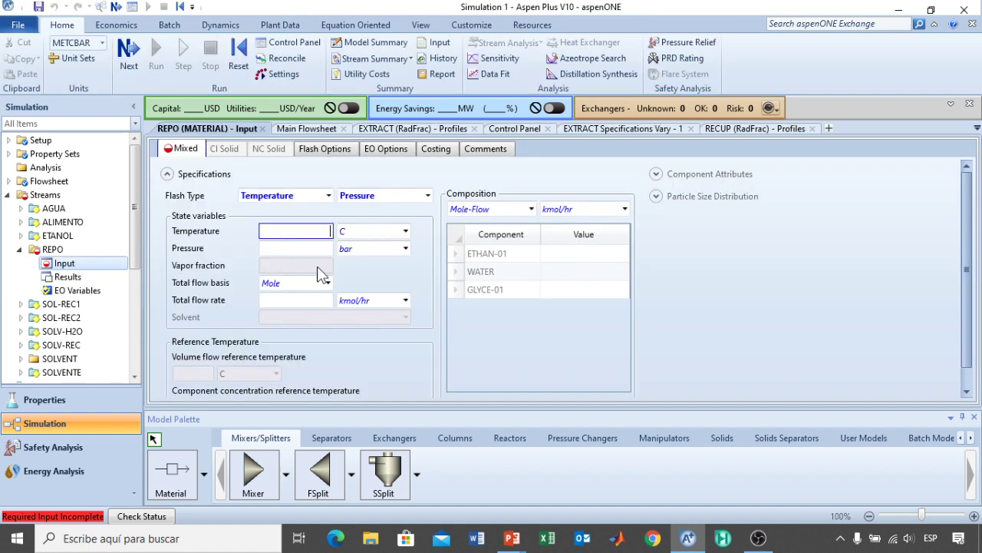
pyautogui.write('65')
pyautogui.click(312, 250)
pyautogui.write('2')
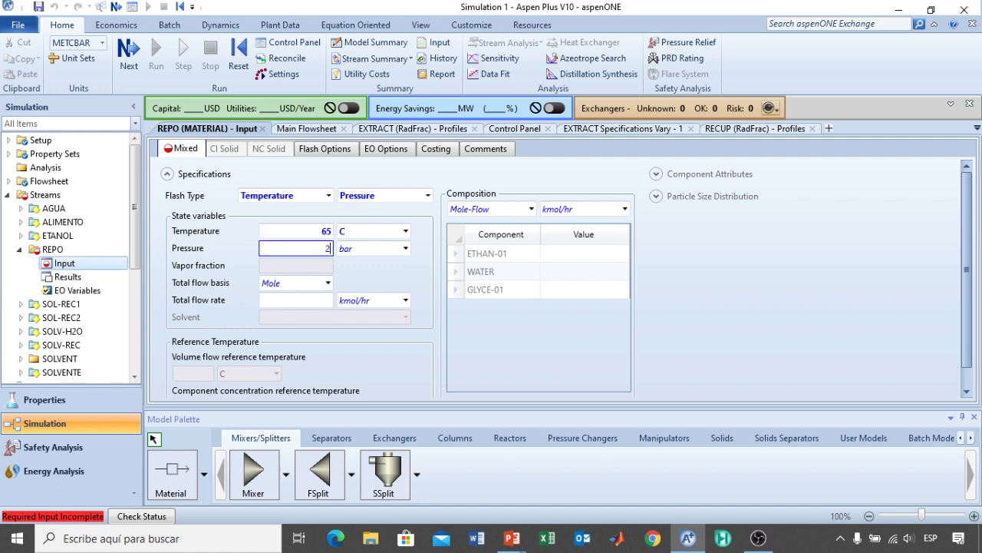
pyautogui.click(319, 304)
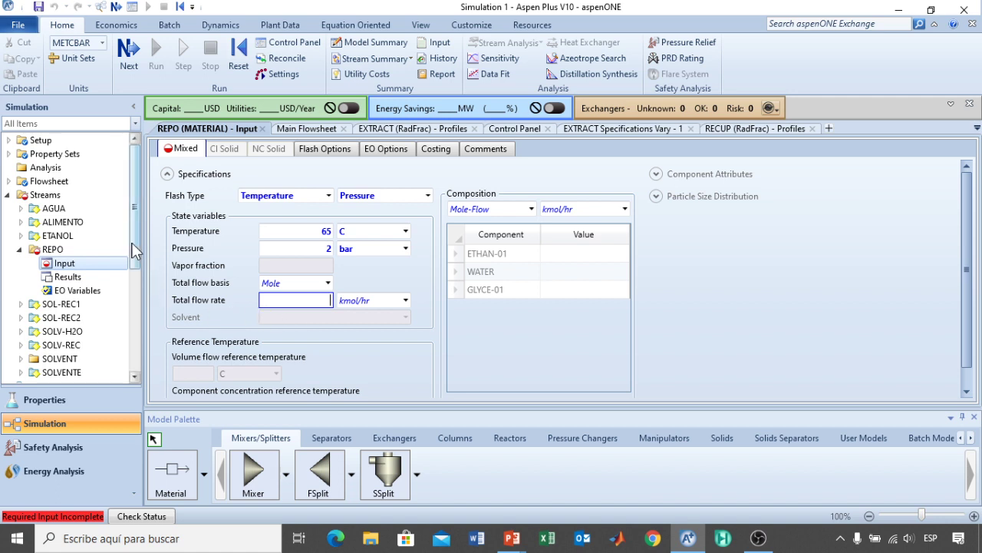
# Step: Examine the component mole flows of the recovered solvent and SOLVENTE streams in the stream results summary
pyautogui.moveTo(132, 251); pyautogui.dragTo(132, 346)
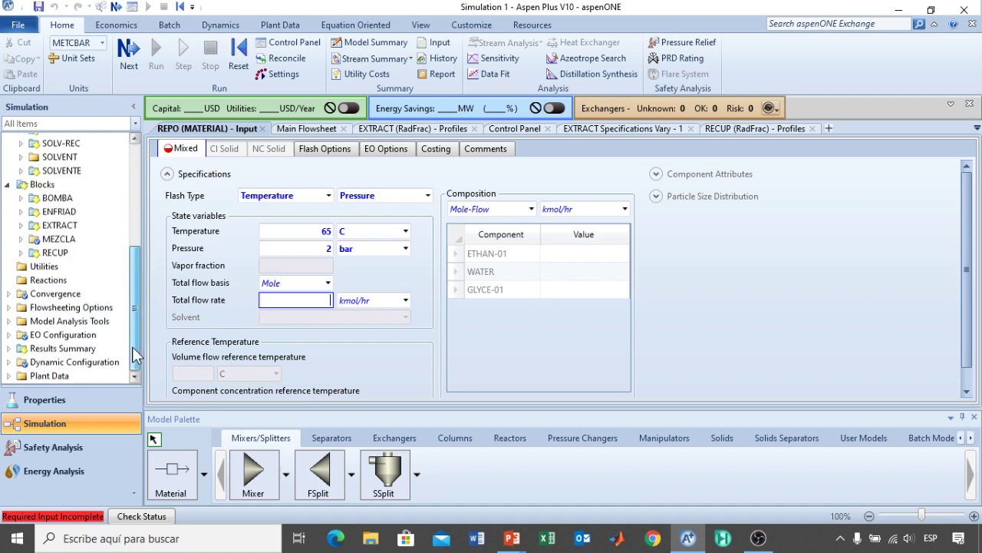
pyautogui.click(9, 348)
pyautogui.moveTo(137, 297); pyautogui.dragTo(140, 344)
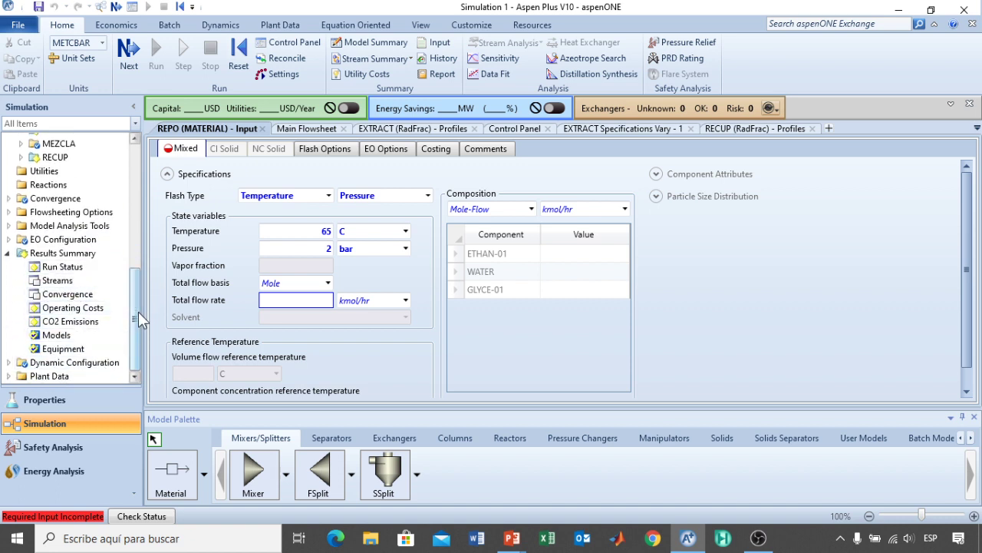
pyautogui.moveTo(138, 312); pyautogui.dragTo(149, 351)
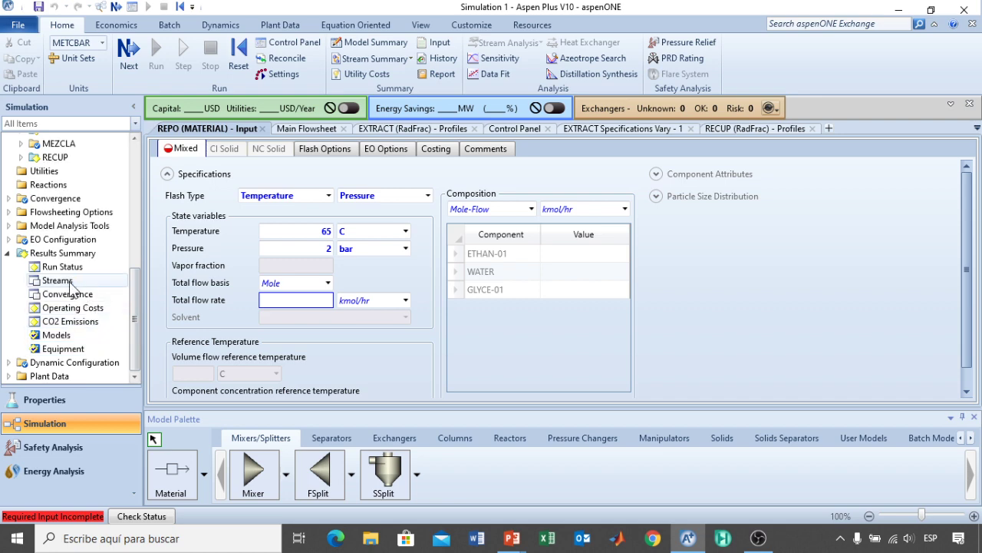
pyautogui.click(69, 288)
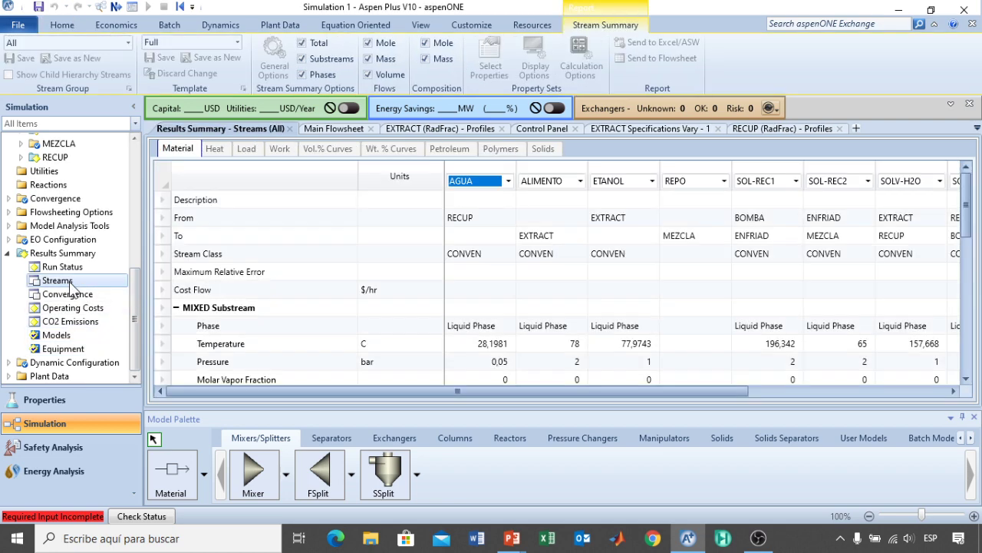
pyautogui.moveTo(689, 390); pyautogui.dragTo(980, 391)
pyautogui.moveTo(967, 242); pyautogui.dragTo(968, 390)
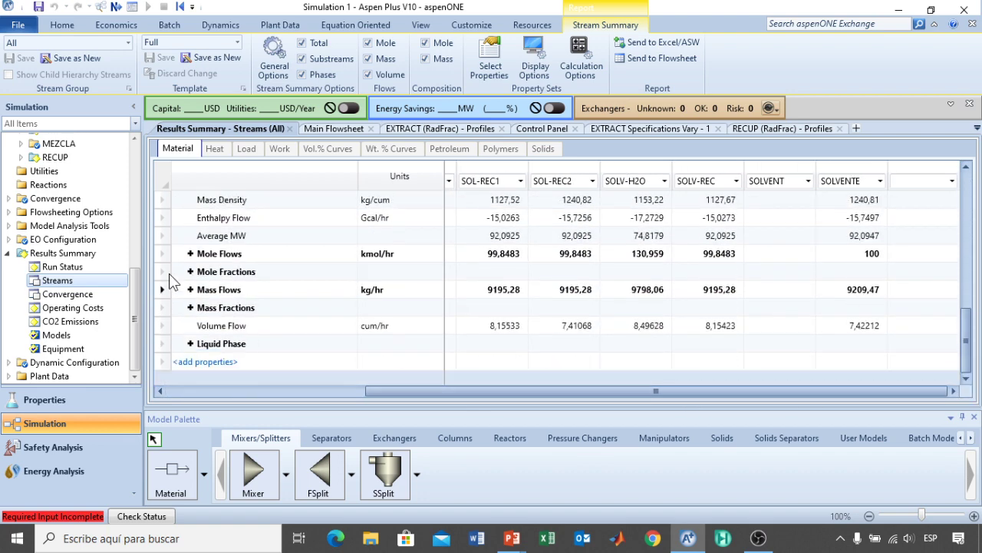
pyautogui.click(190, 254)
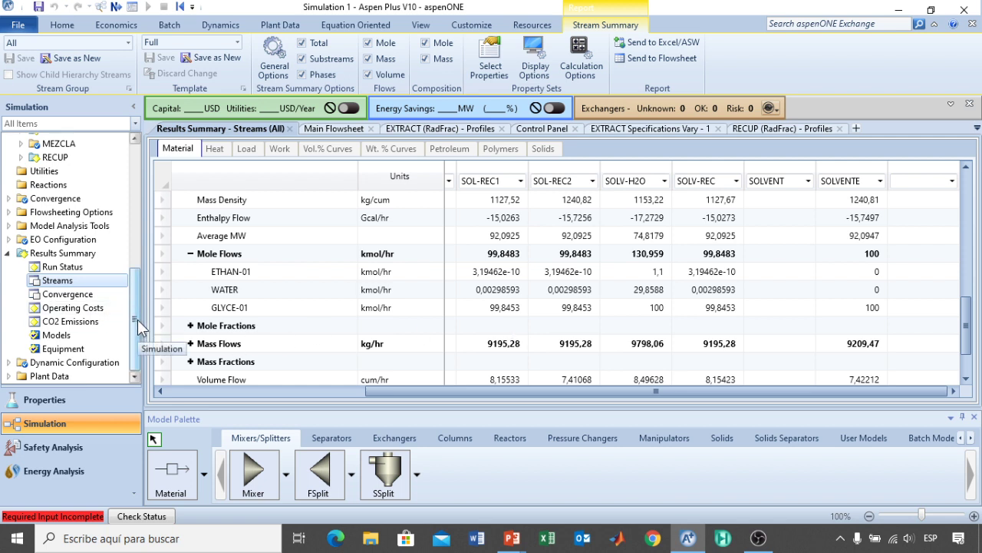
# Step: Set the REPO stream's total mole flow rate to 0,16 kmol/hr
pyautogui.moveTo(137, 319); pyautogui.dragTo(148, 194)
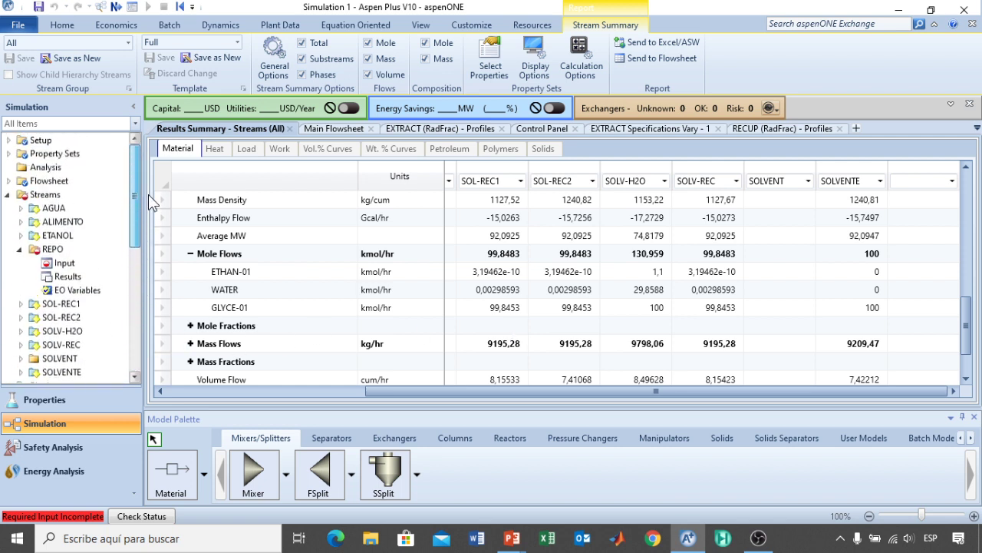
pyautogui.click(72, 263)
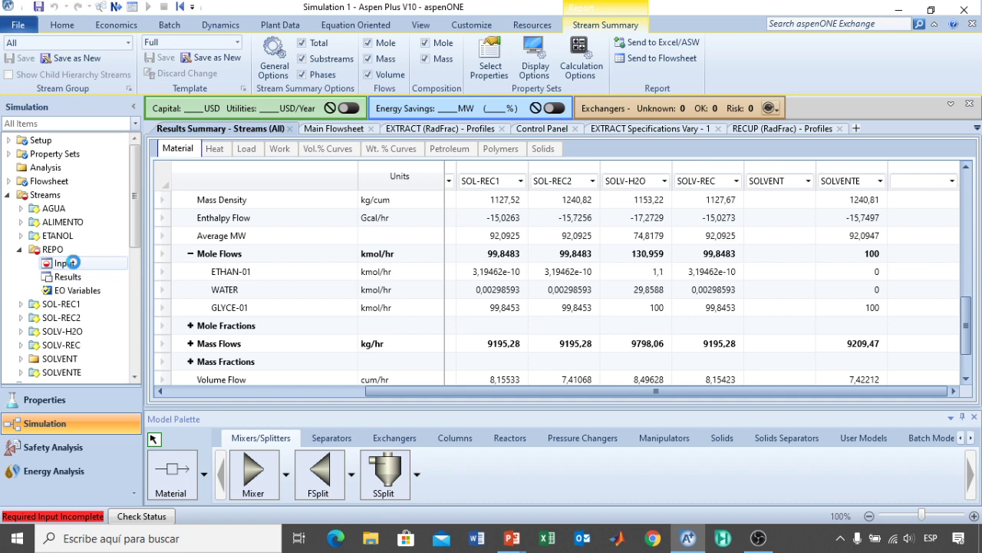
pyautogui.click(75, 264)
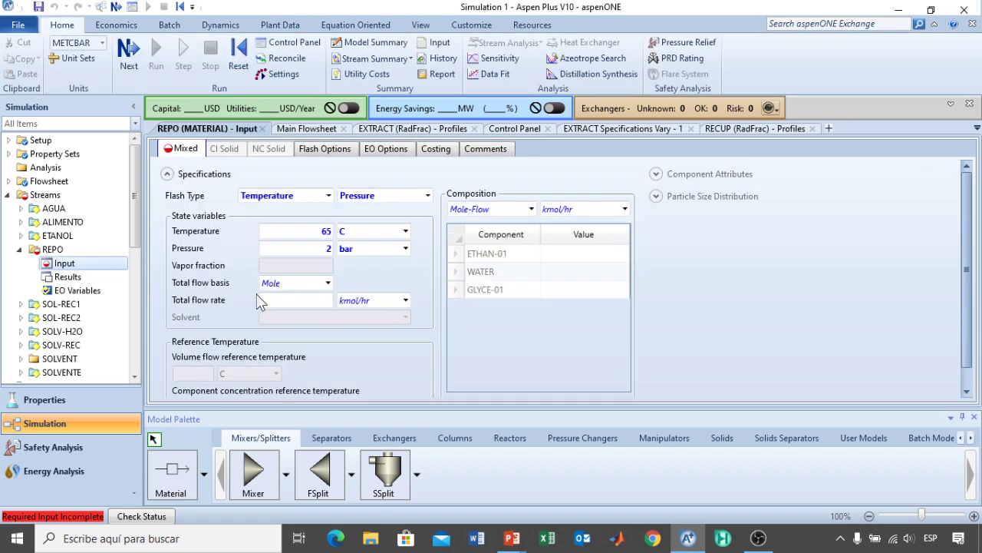
pyautogui.click(313, 302)
pyautogui.write('0,16')
pyautogui.press('Return')
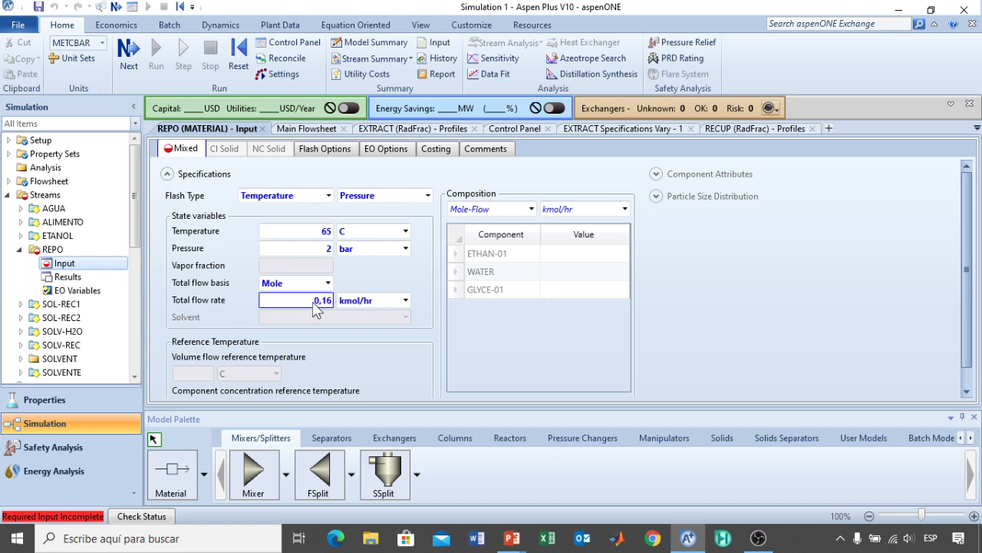
# Step: Specify the REPO composition as Mole-Frac with a value of 1 for GLYCE-01
pyautogui.click(531, 209)
pyautogui.click(472, 282)
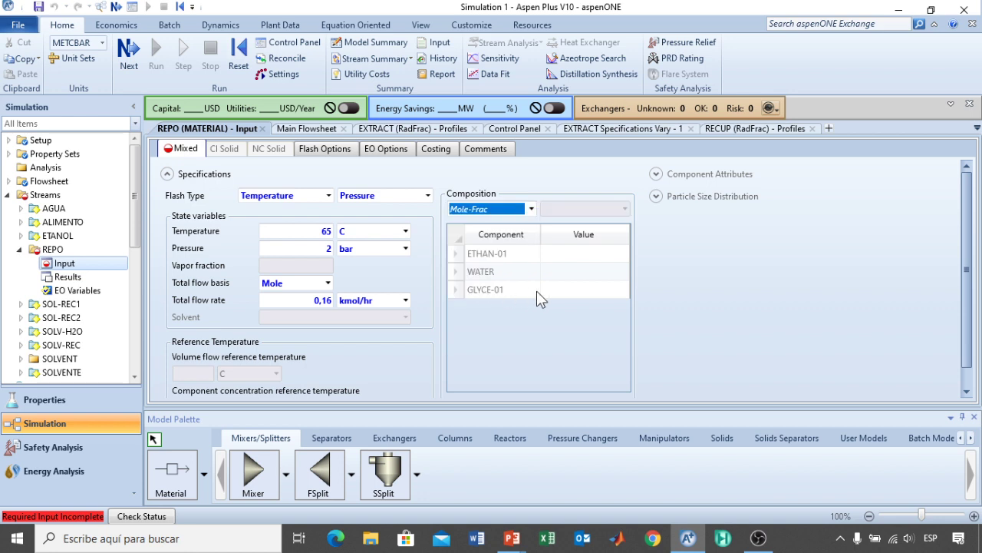
pyautogui.click(555, 291)
pyautogui.click(558, 299)
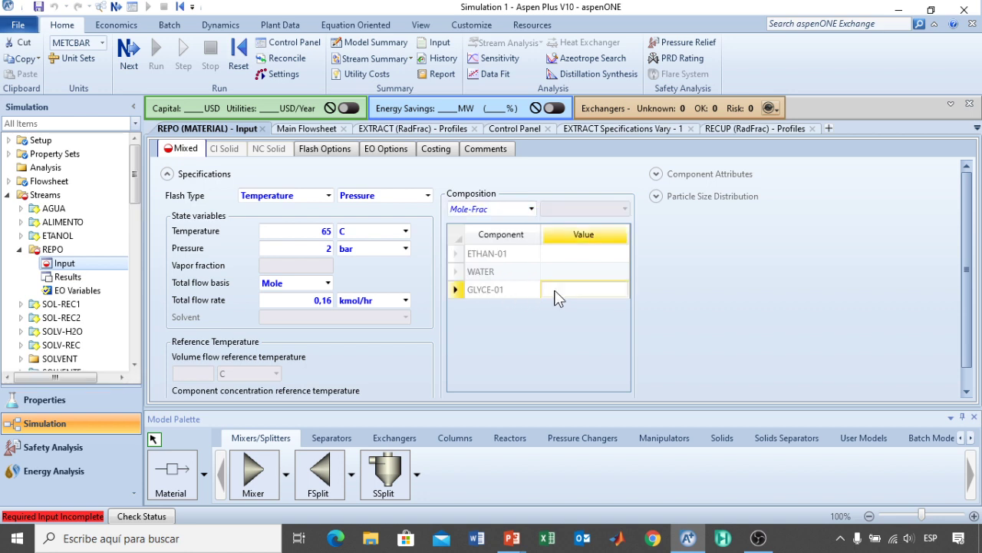
pyautogui.press('Return')
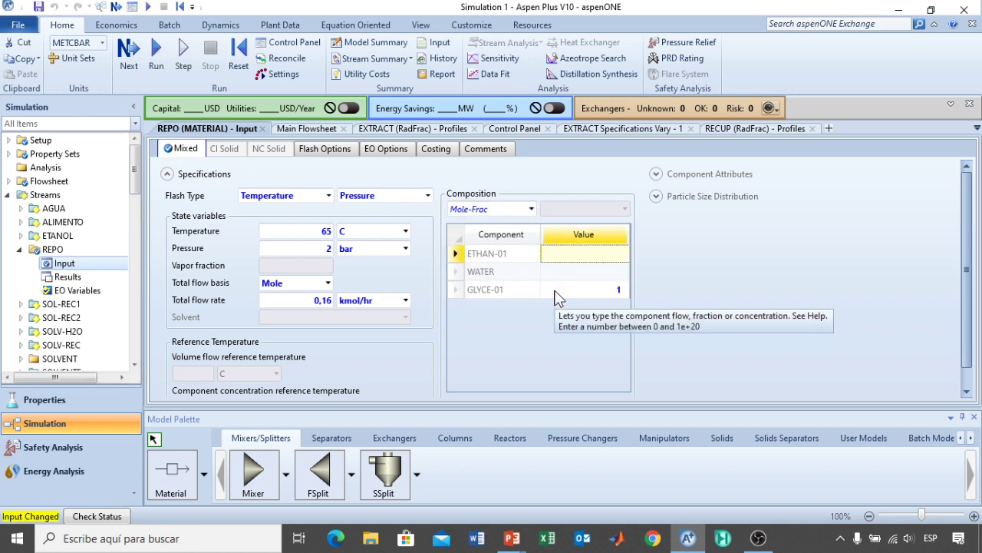
# Step: Create a new flowsheet design specification with the ID DS-1
pyautogui.click(20, 248)
pyautogui.moveTo(133, 190); pyautogui.dragTo(140, 359)
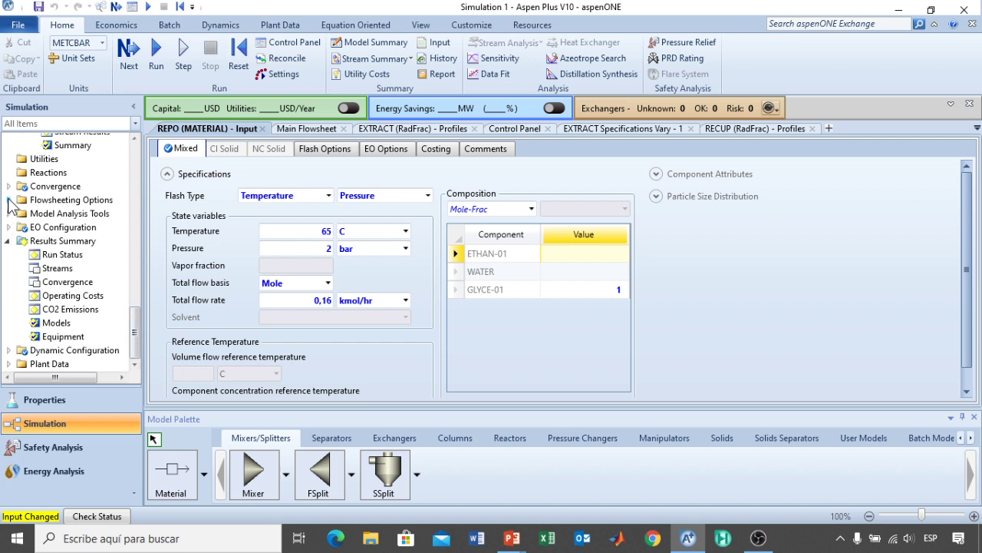
pyautogui.click(8, 200)
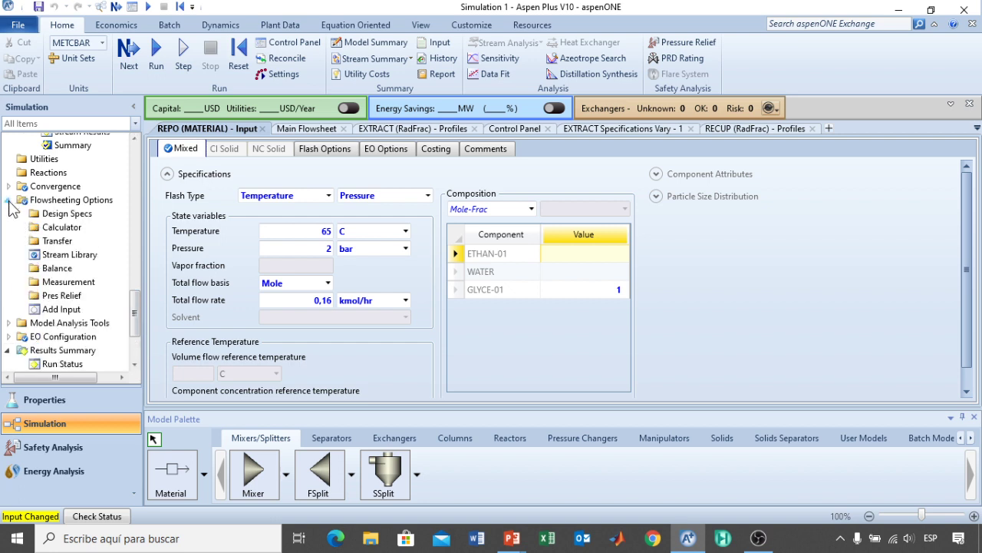
pyautogui.scroll(1, 31, 223)
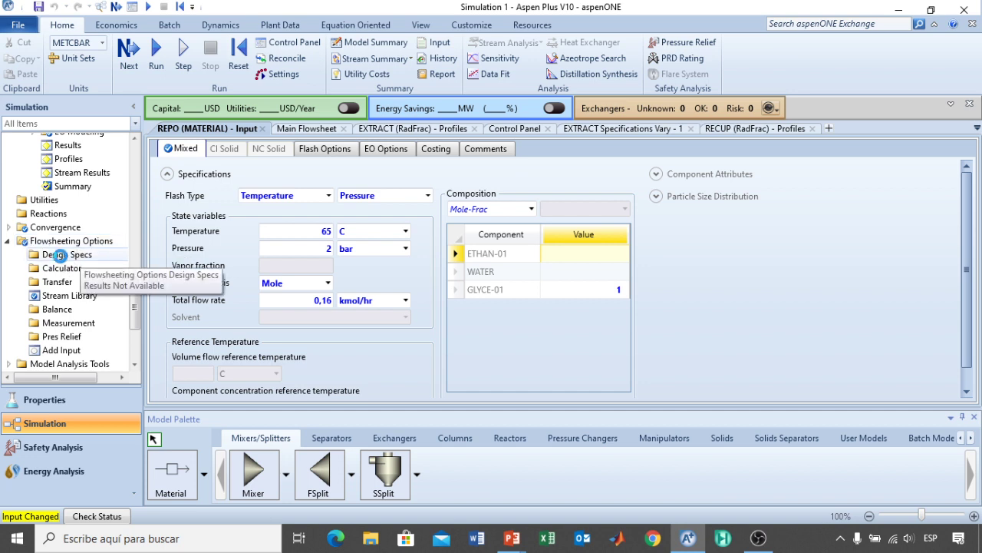
pyautogui.click(59, 255)
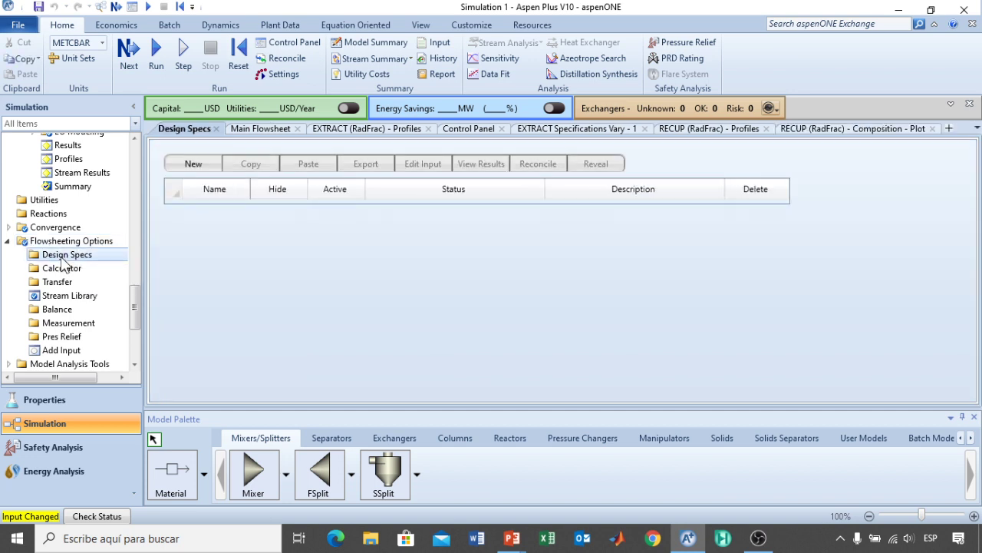
pyautogui.click(198, 166)
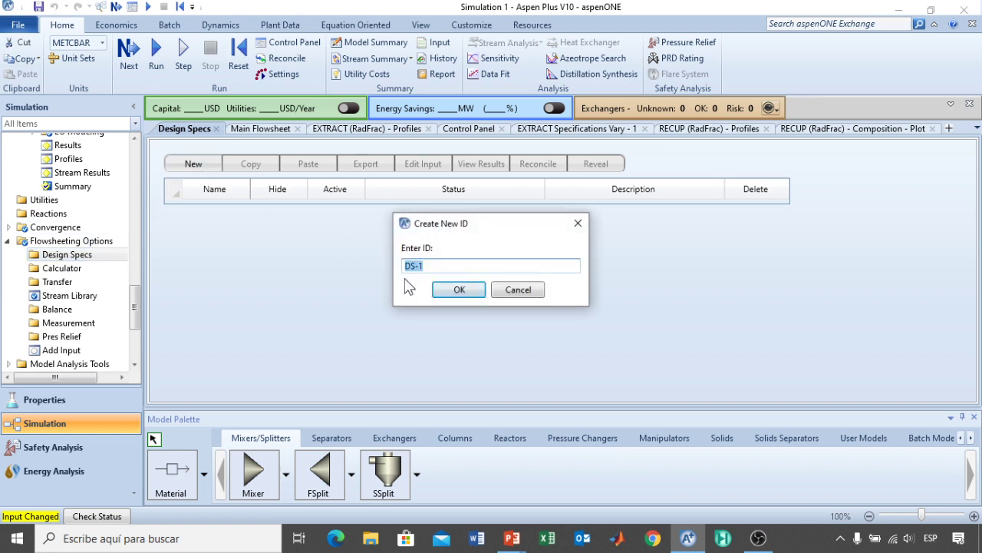
pyautogui.click(458, 290)
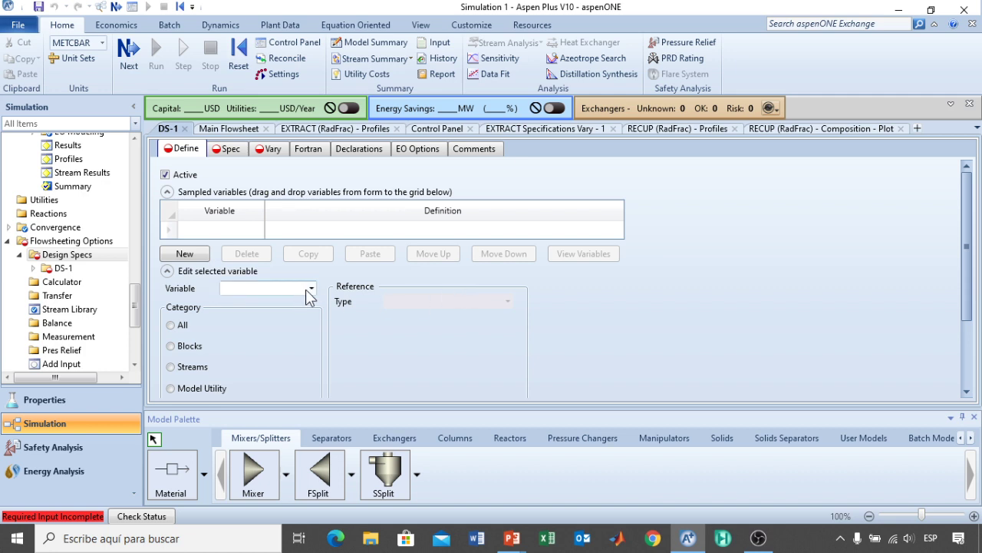
# Step: Add a sampled variable named FG to the design specification
pyautogui.click(184, 254)
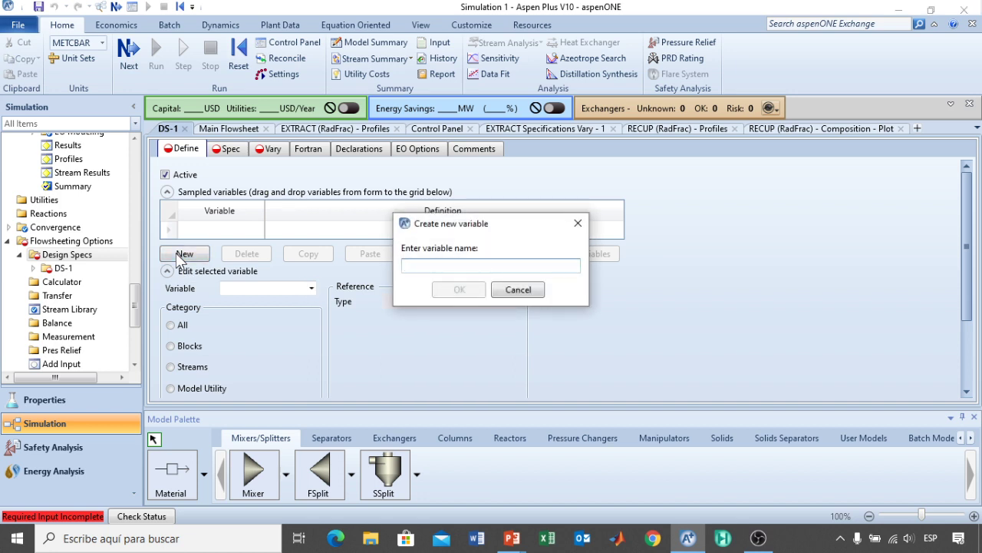
pyautogui.write('FG')
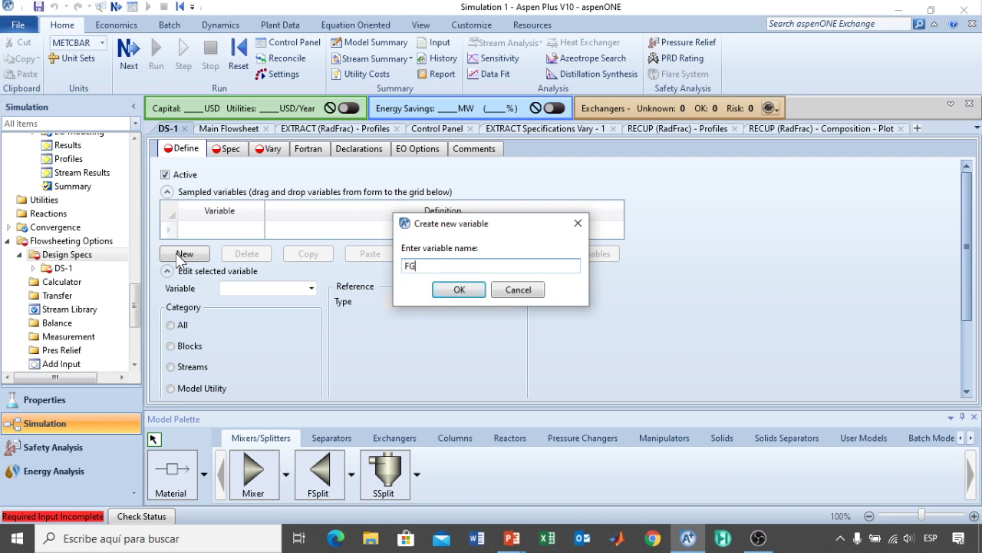
pyautogui.press('Return')
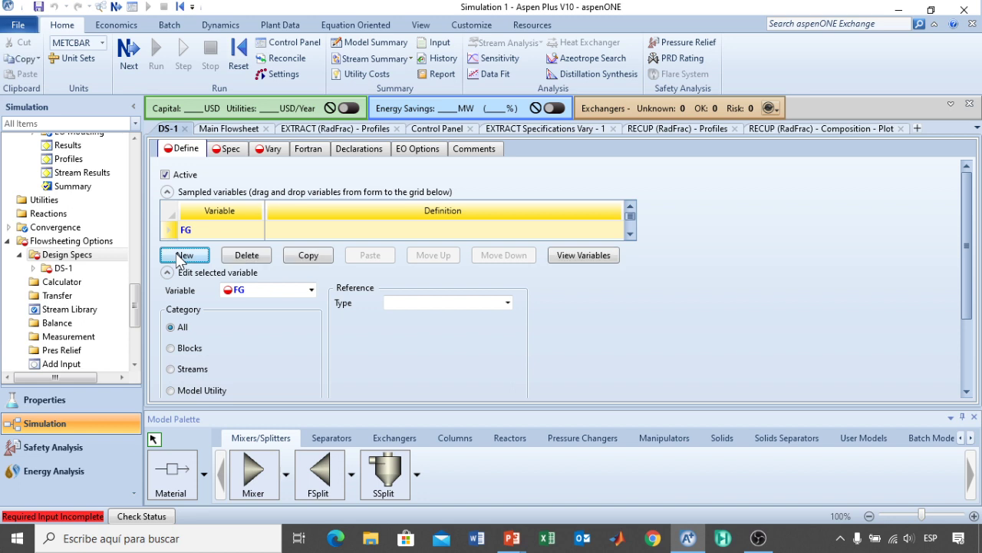
# Step: Define FG in the Streams category as a Stream-Var reference to the MOLE-FLOW of stream SOLVENT
pyautogui.click(199, 368)
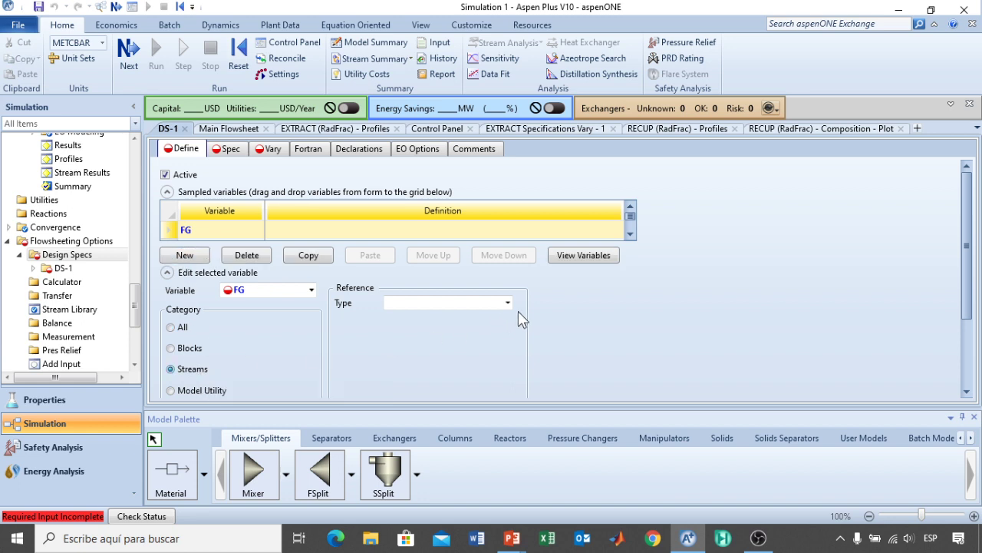
pyautogui.scroll(-3, 579, 308)
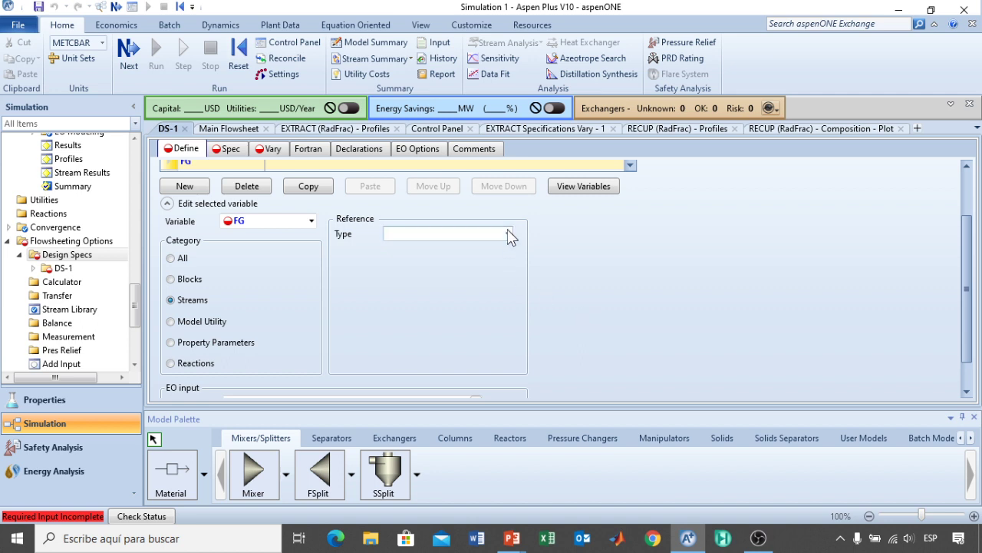
pyautogui.click(507, 234)
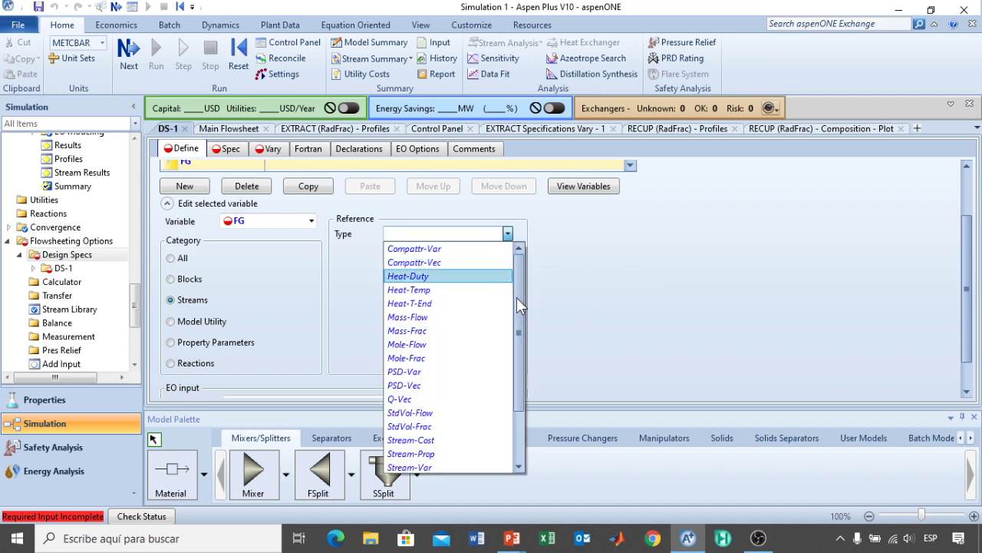
pyautogui.moveTo(518, 297); pyautogui.dragTo(520, 346)
pyautogui.click(407, 402)
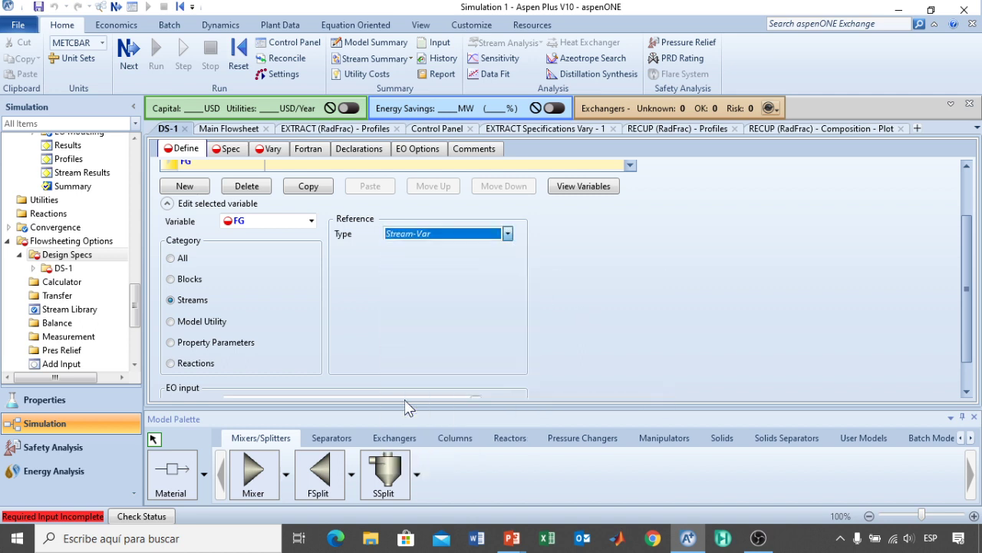
pyautogui.click(509, 253)
pyautogui.click(507, 251)
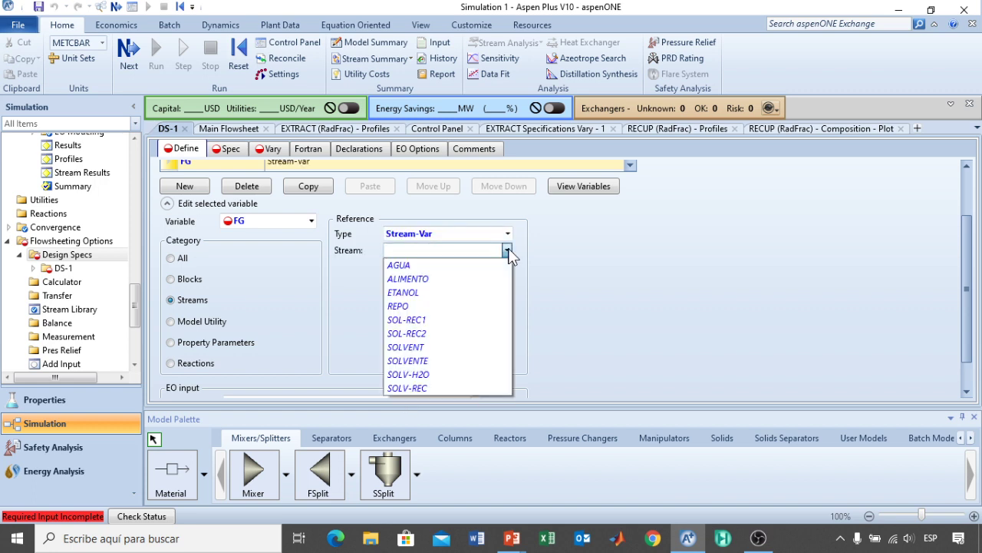
pyautogui.click(420, 349)
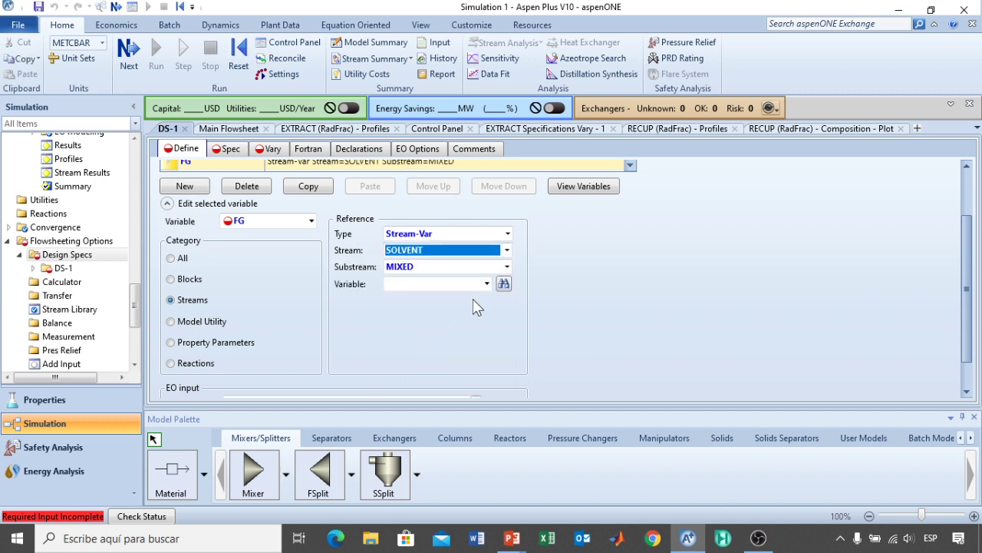
pyautogui.click(488, 284)
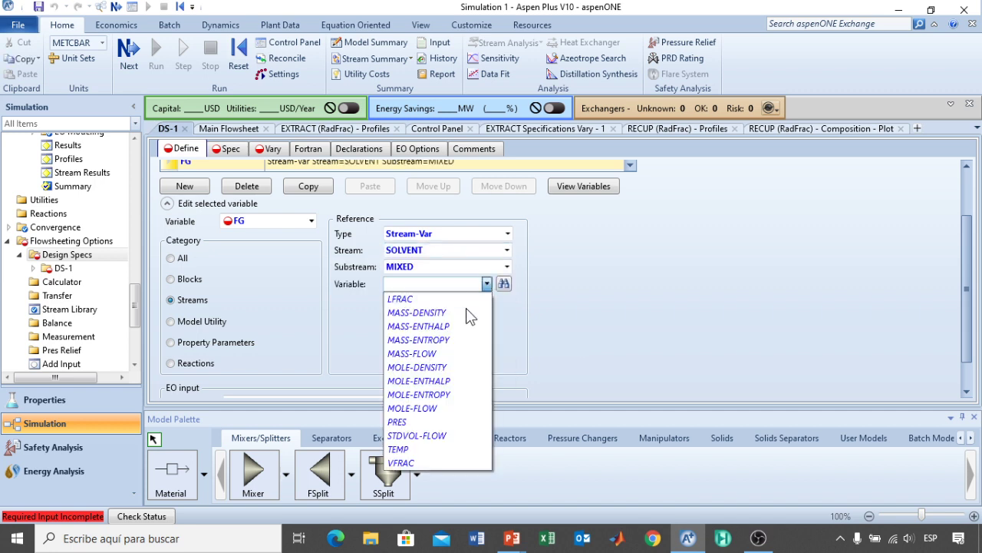
pyautogui.click(414, 408)
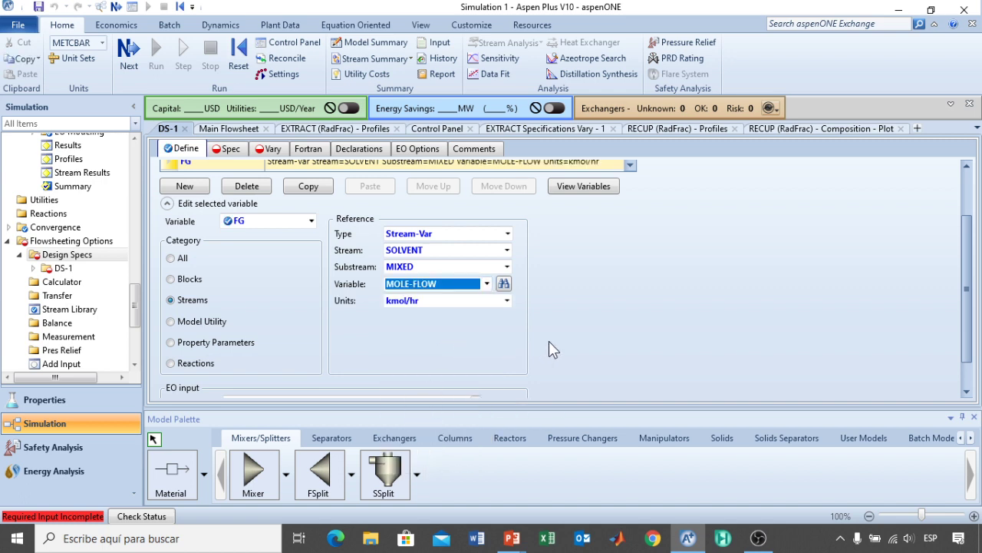
# Step: Change FG's reference type to Mole-Flow and set its component to GLYCE-01
pyautogui.scroll(2, 550, 342)
pyautogui.scroll(-3, 550, 342)
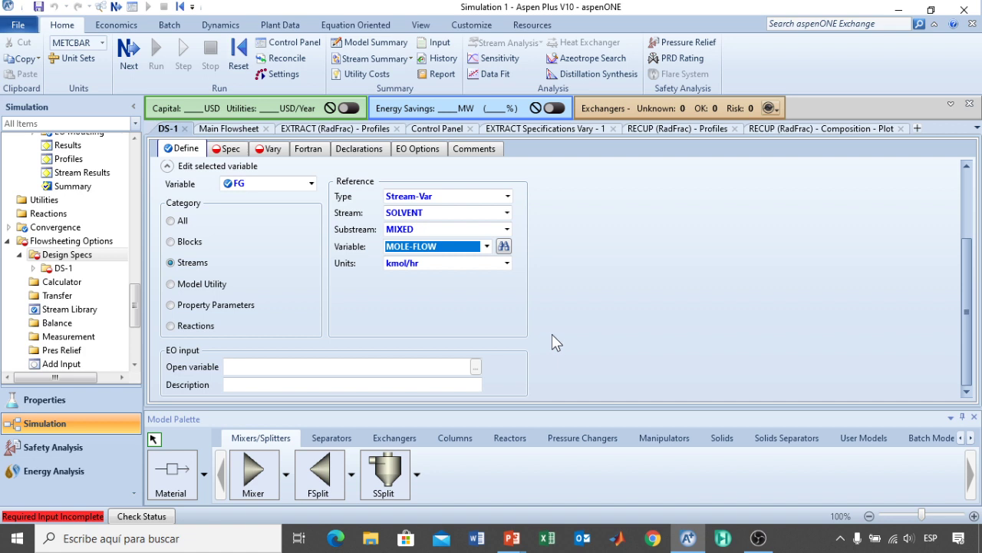
pyautogui.click(507, 196)
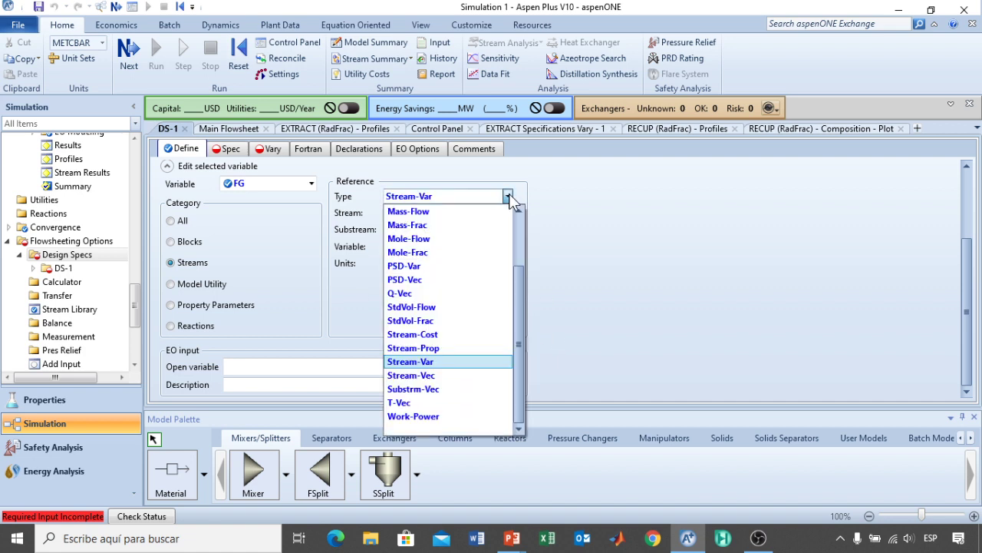
pyautogui.click(408, 239)
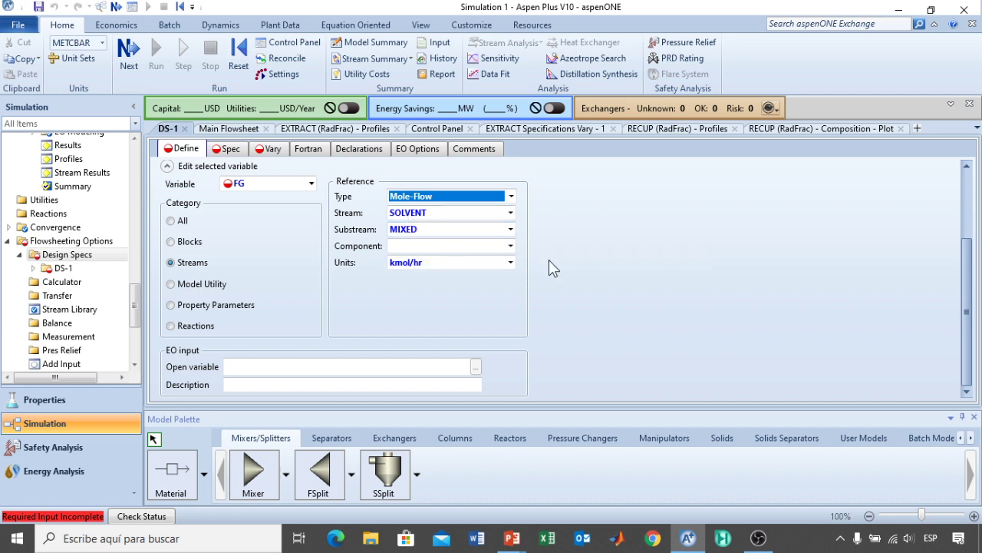
pyautogui.click(510, 246)
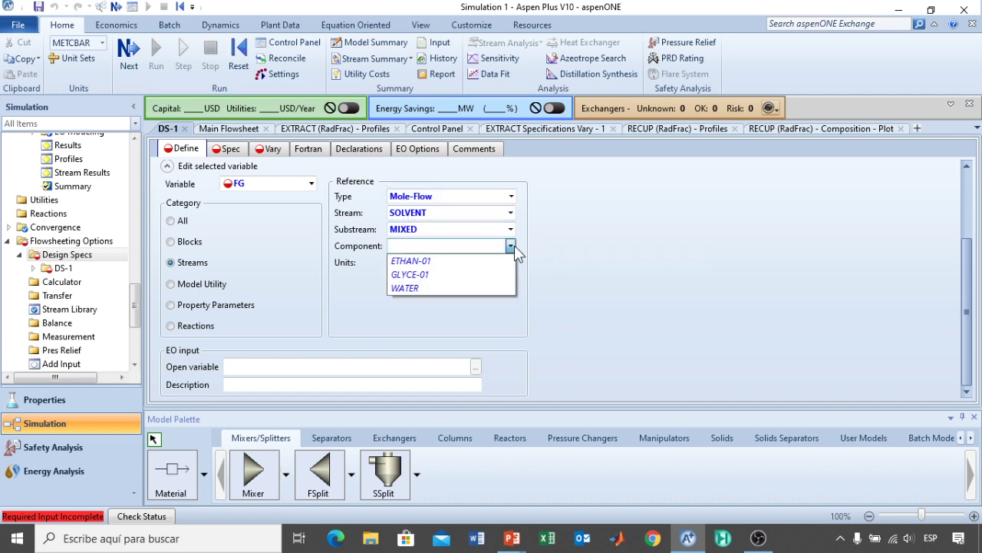
pyautogui.click(423, 275)
pyautogui.click(641, 288)
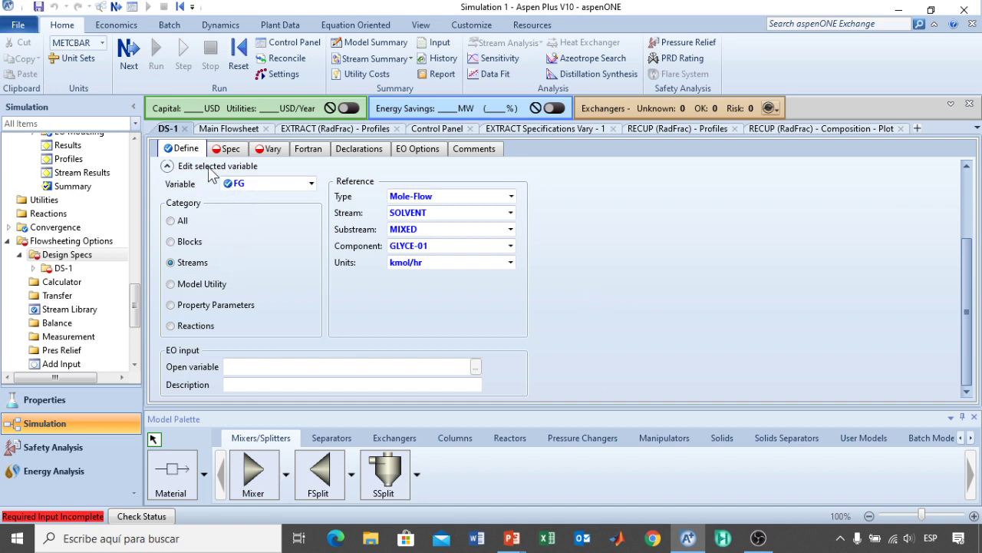
# Step: Set the design specification expression to FG with a target of 100 and a tolerance of 0,001
pyautogui.click(227, 149)
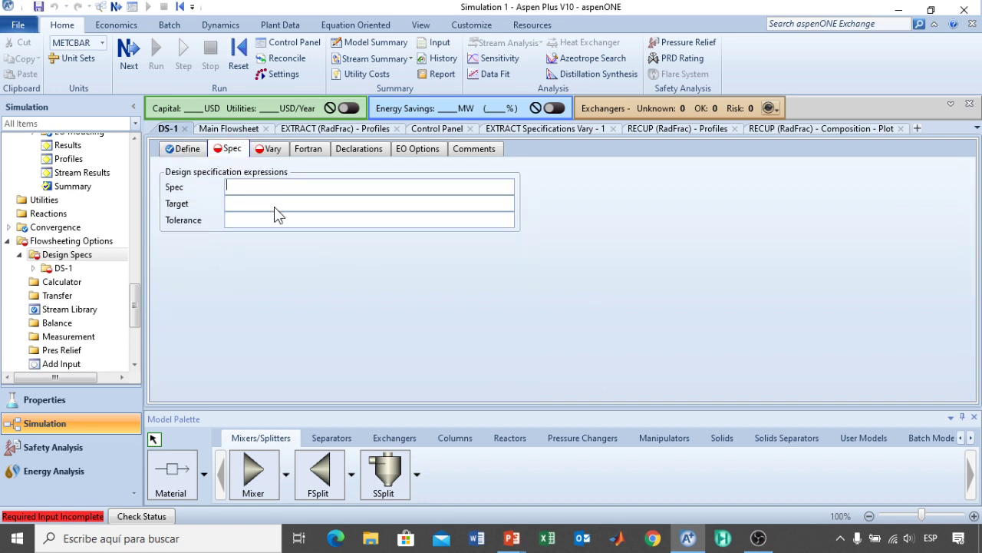
pyautogui.write('FG')
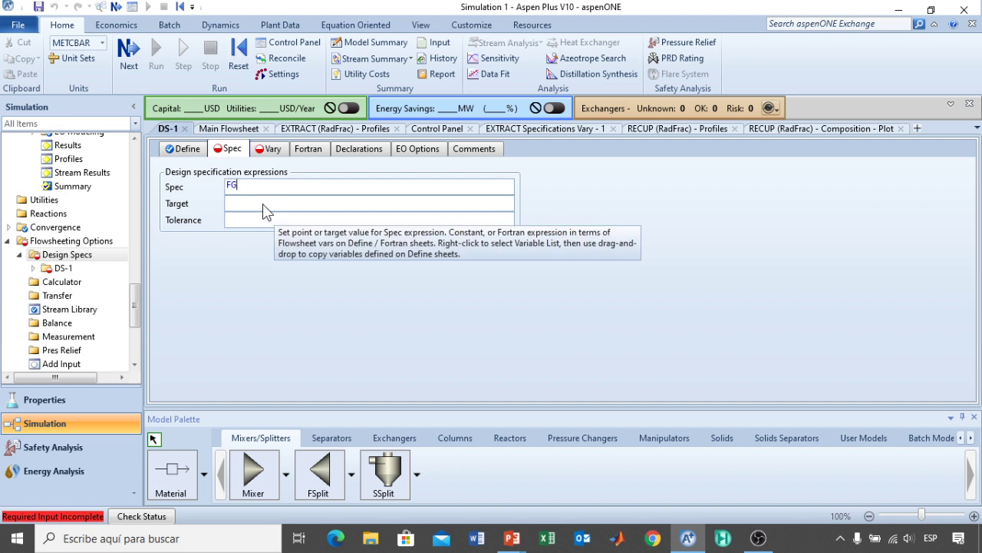
pyautogui.click(262, 203)
pyautogui.write('100')
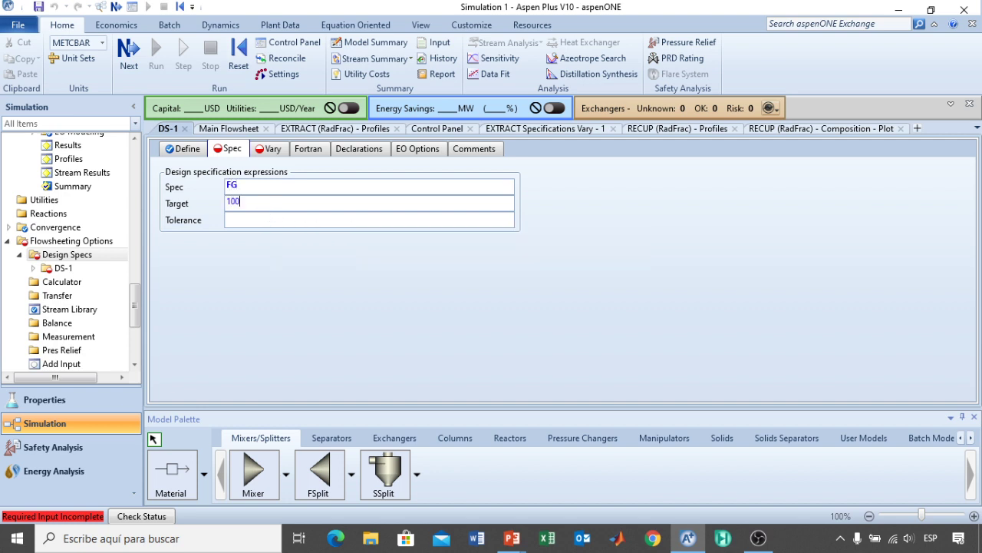
pyautogui.click(252, 223)
pyautogui.write('0,001')
pyautogui.press('Return')
# Step: Define the manipulated variable as a Stream-Var using the MOLE-FLOW of stream REPO
pyautogui.click(271, 150)
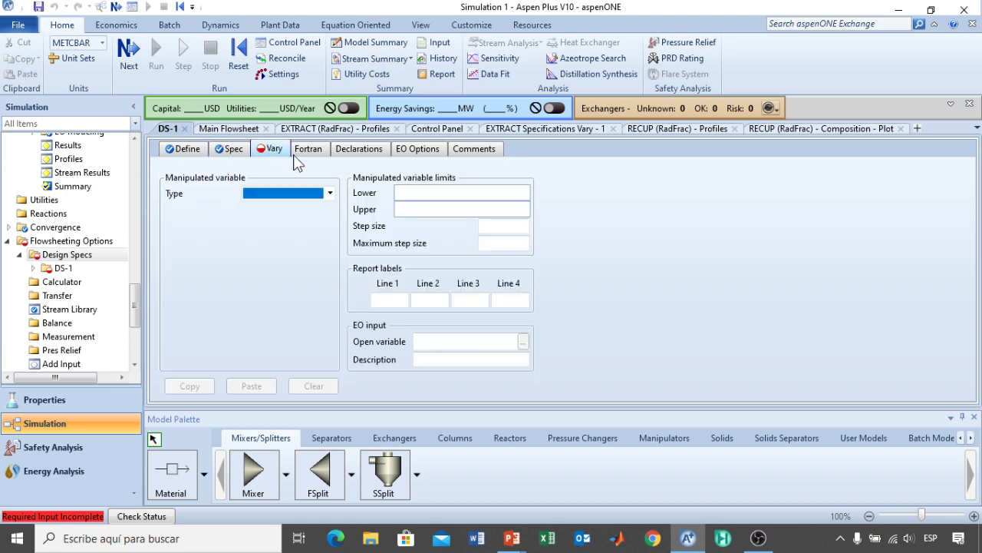
pyautogui.click(329, 192)
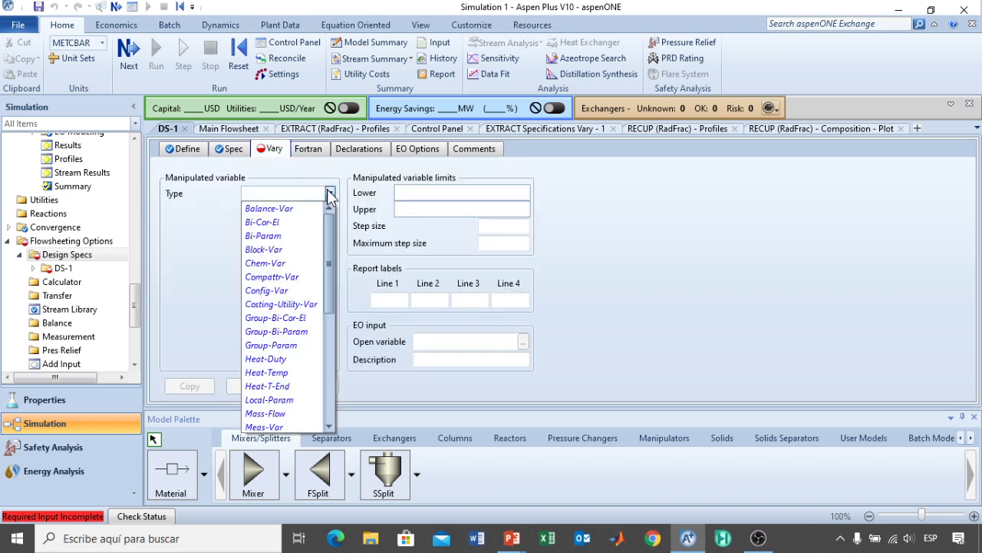
pyautogui.moveTo(328, 243); pyautogui.dragTo(323, 345)
pyautogui.click(296, 345)
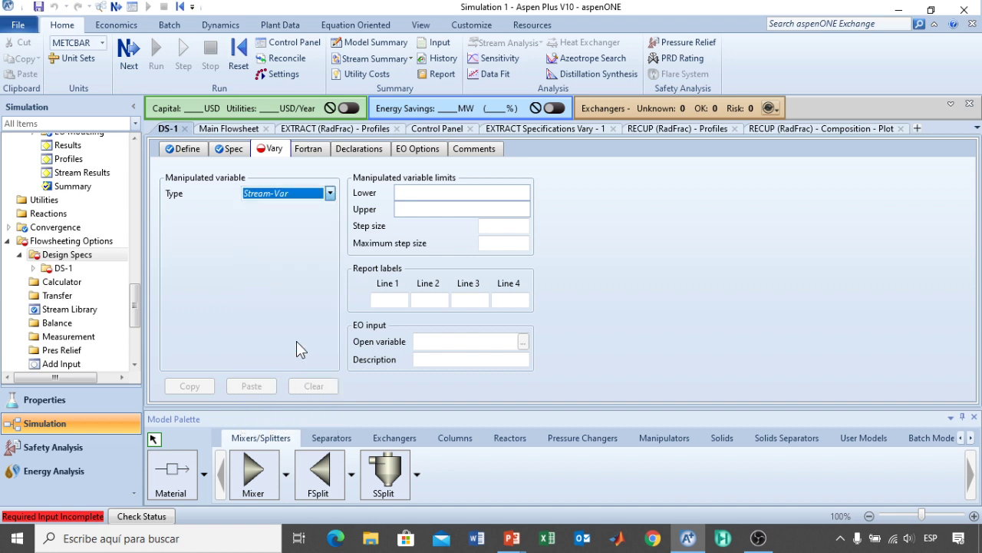
pyautogui.click(330, 209)
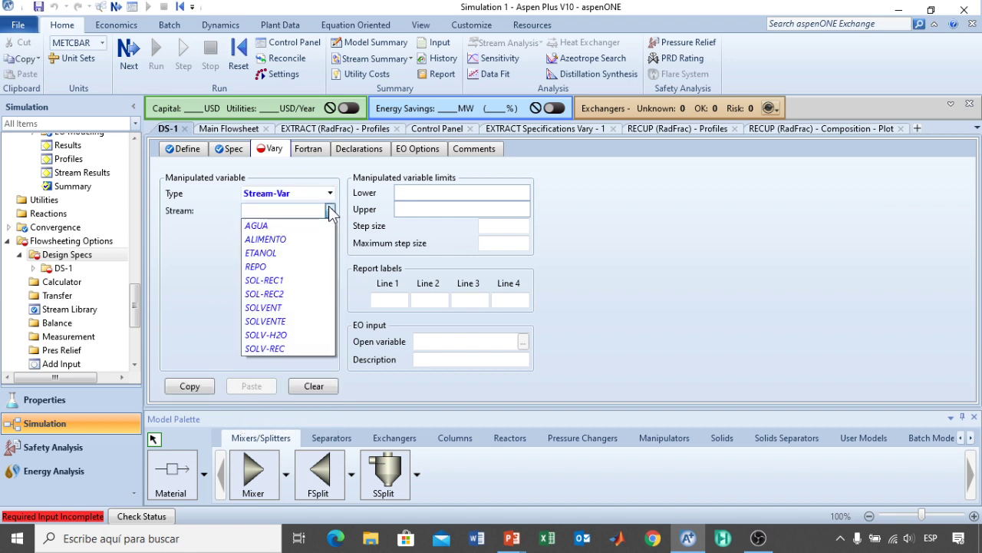
pyautogui.click(255, 266)
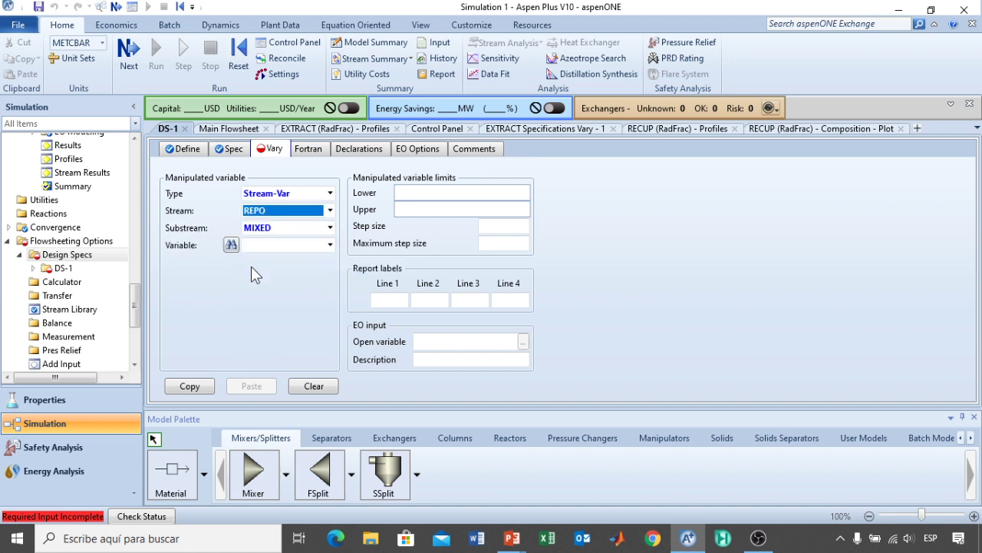
pyautogui.click(329, 244)
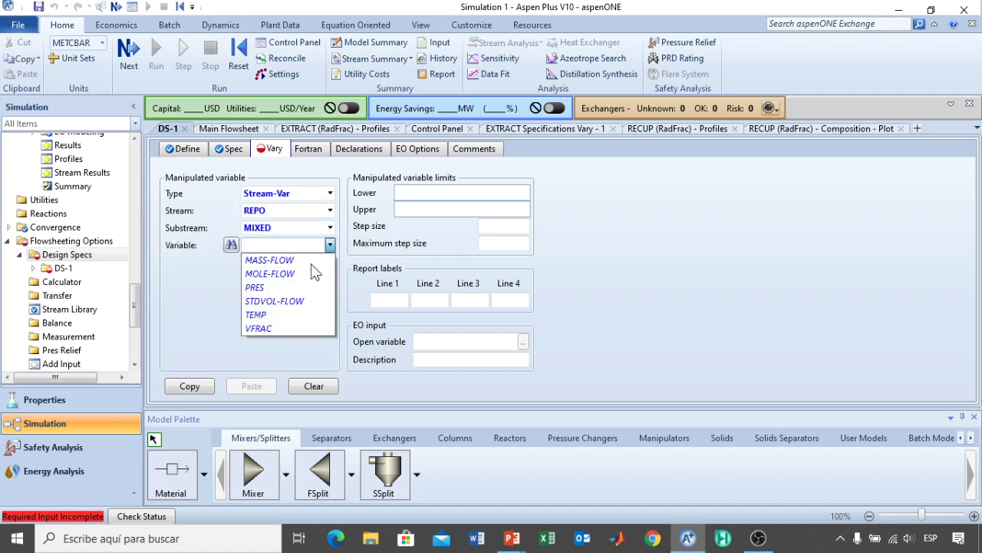
pyautogui.click(293, 274)
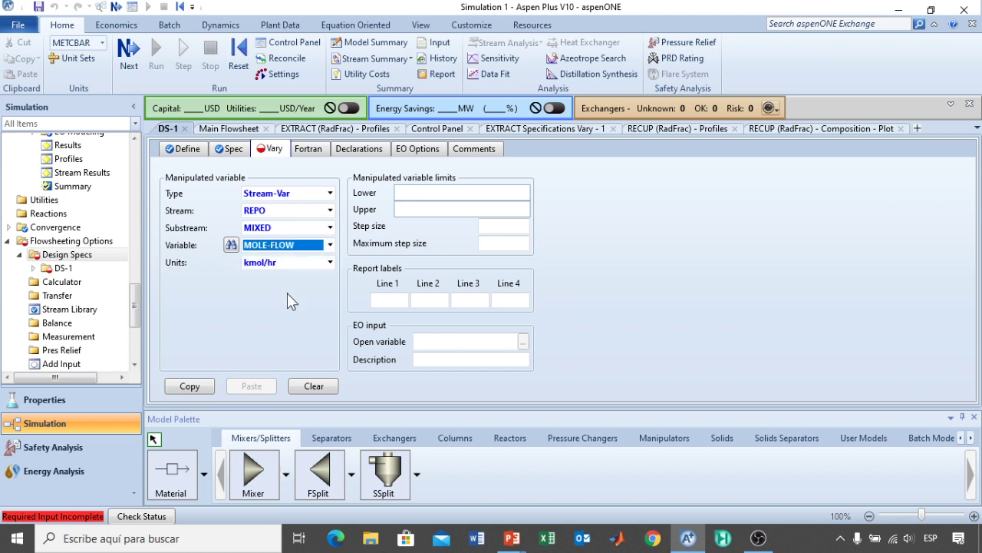
pyautogui.click(288, 300)
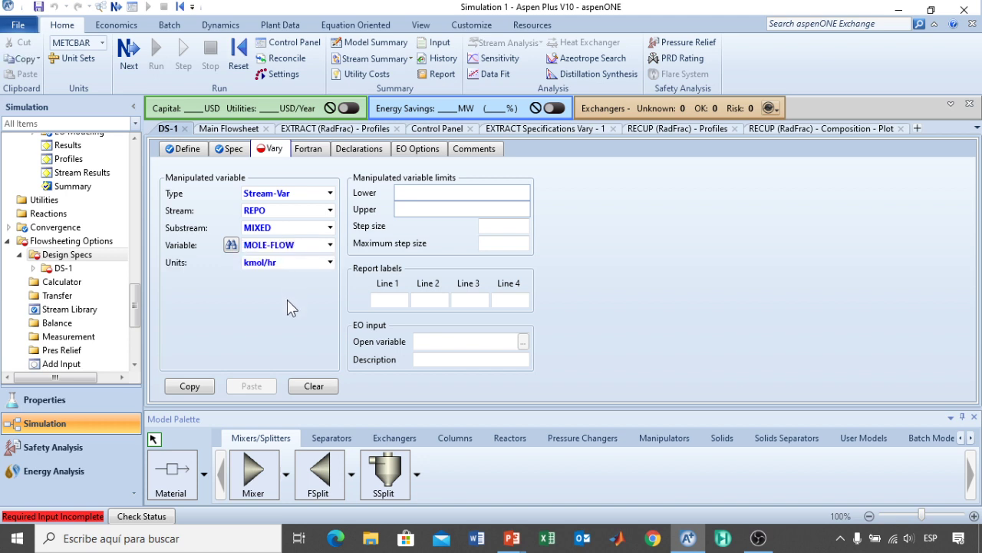
# Step: Set the manipulated variable's lower limit to 0,001 and upper limit to 0,5, and run the simulation
pyautogui.click(409, 194)
pyautogui.write('0,001')
pyautogui.click(464, 212)
pyautogui.write('0,4')
pyautogui.press('BackSpace')
pyautogui.write('5')
pyautogui.press('Return')
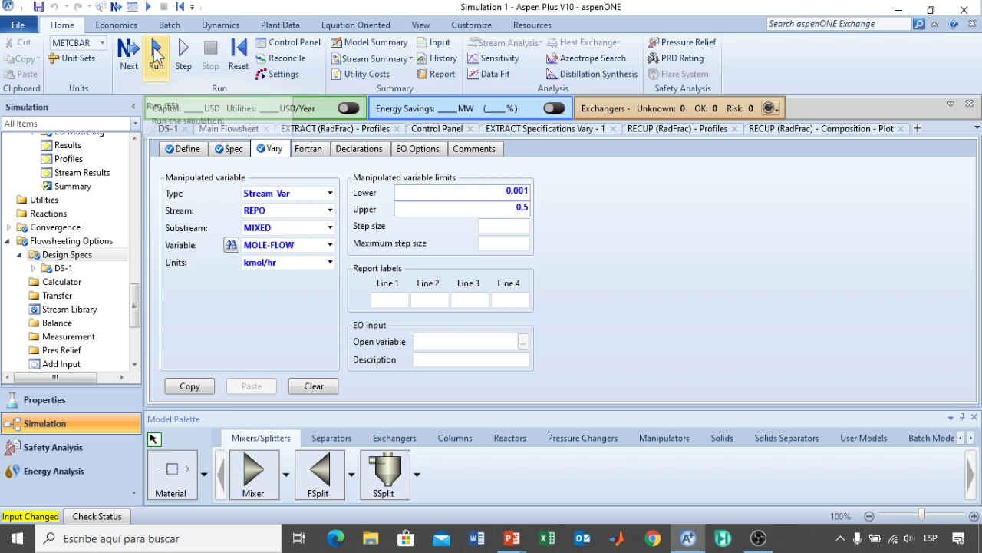
pyautogui.click(156, 53)
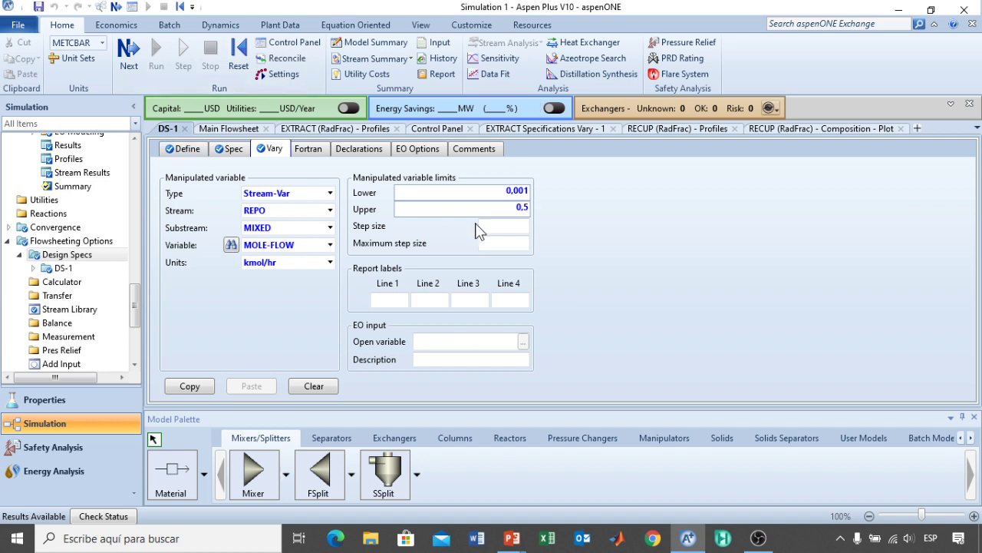
# Step: Check the DS-1 design spec results, and compare the component mole flows of SOLVENT and SOLVENTE in the stream results summary
pyautogui.click(33, 268)
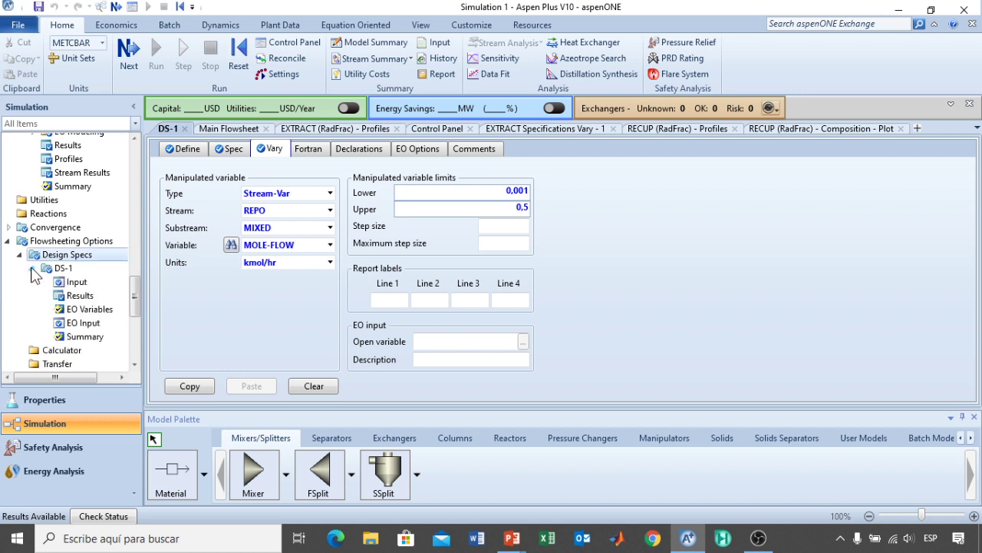
pyautogui.click(70, 296)
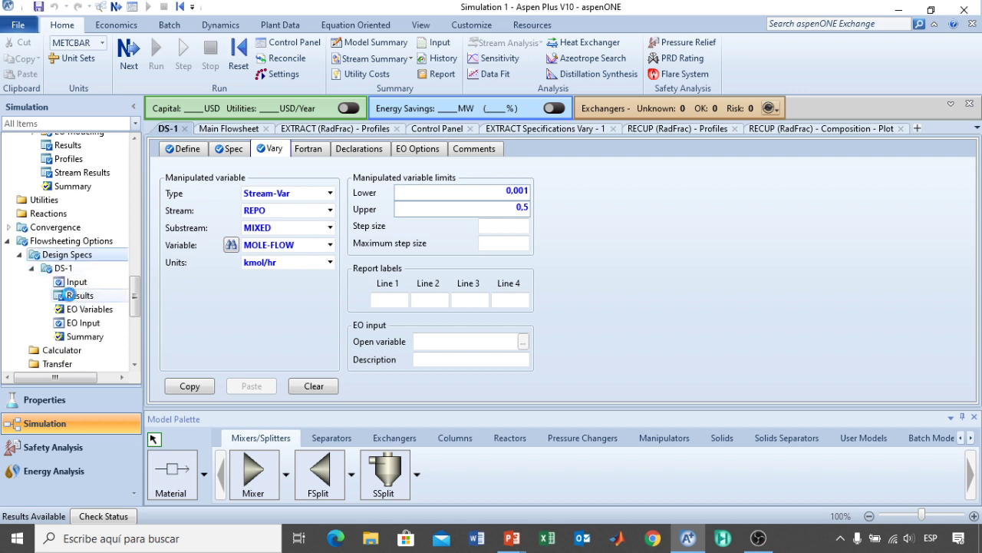
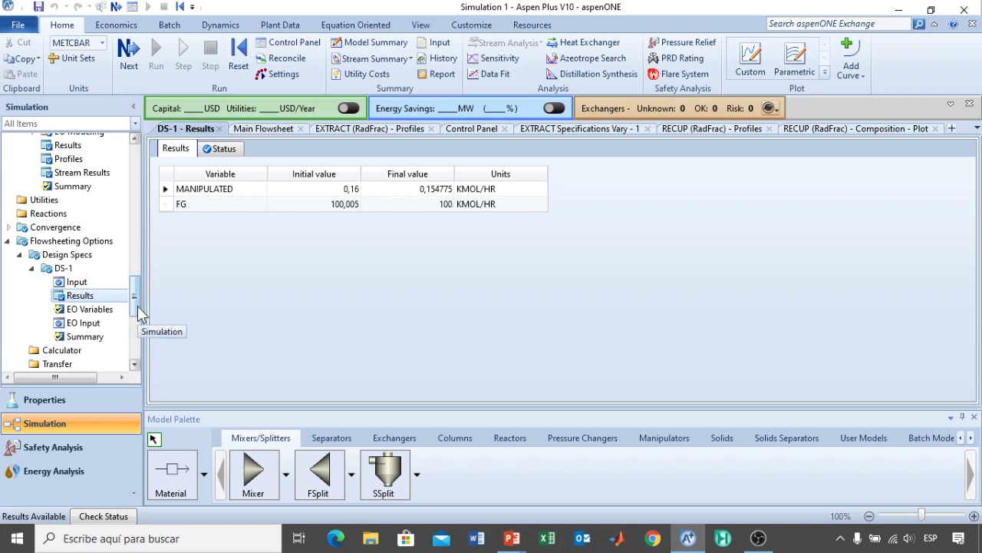
pyautogui.moveTo(138, 306); pyautogui.dragTo(139, 353)
pyautogui.click(47, 268)
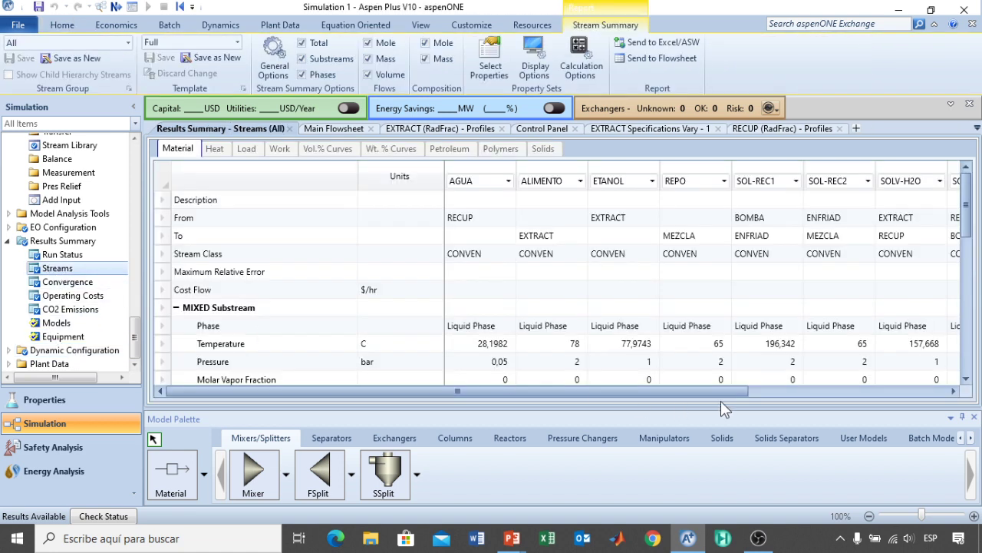
pyautogui.moveTo(722, 392); pyautogui.dragTo(929, 392)
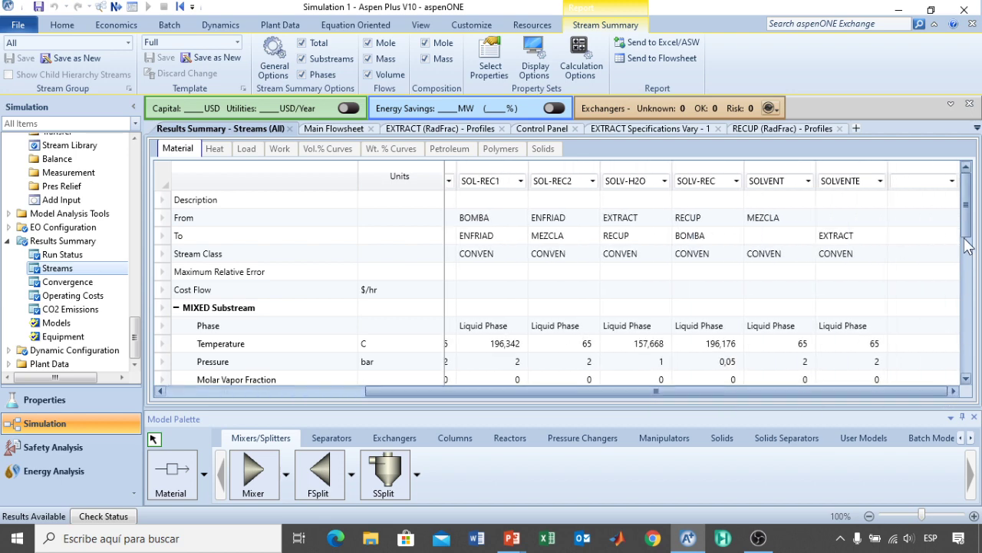
pyautogui.moveTo(969, 223); pyautogui.dragTo(970, 389)
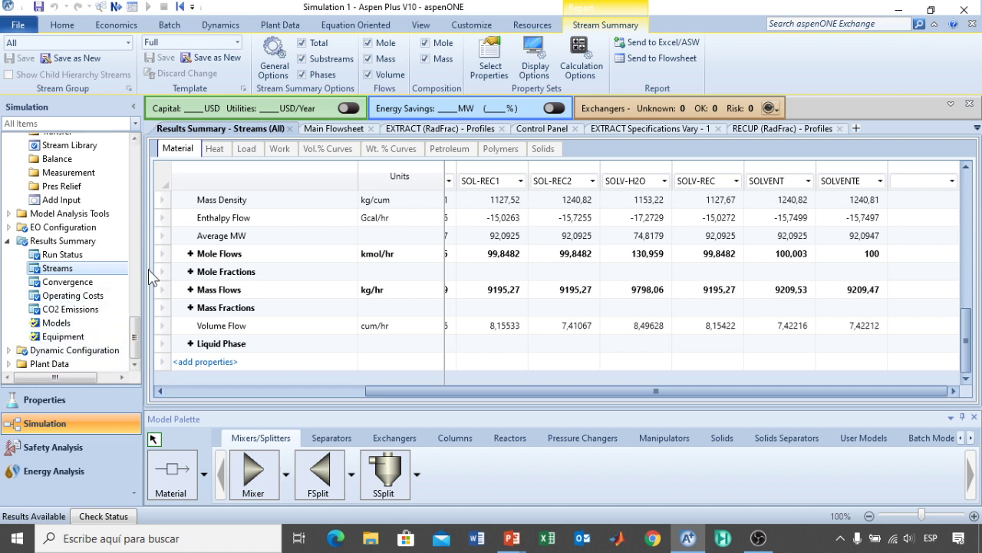
pyautogui.click(162, 254)
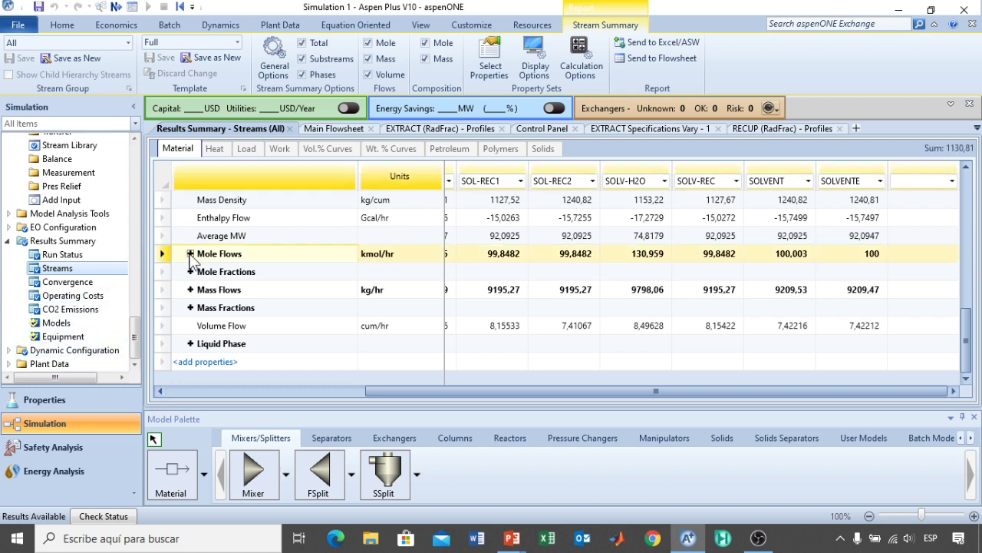
pyautogui.click(190, 254)
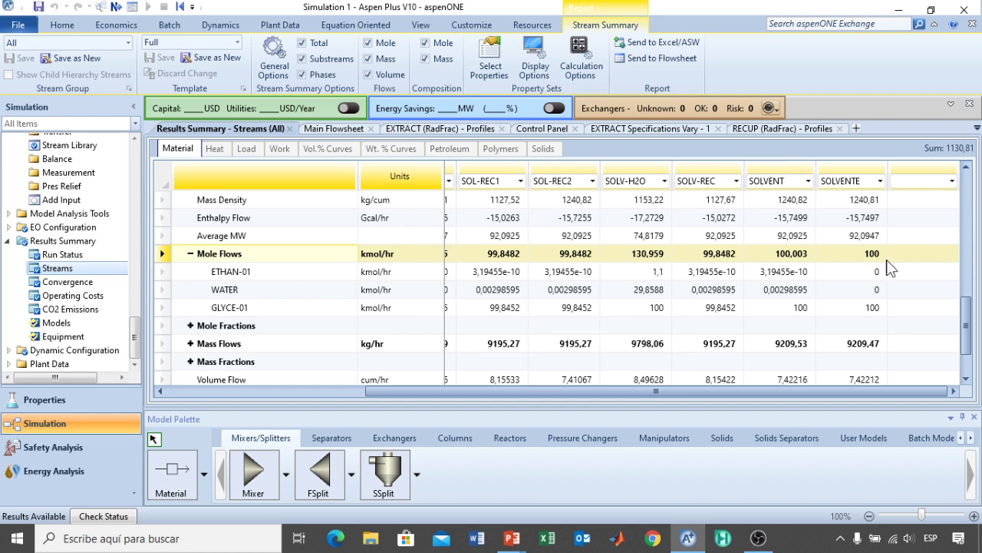
pyautogui.click(775, 167)
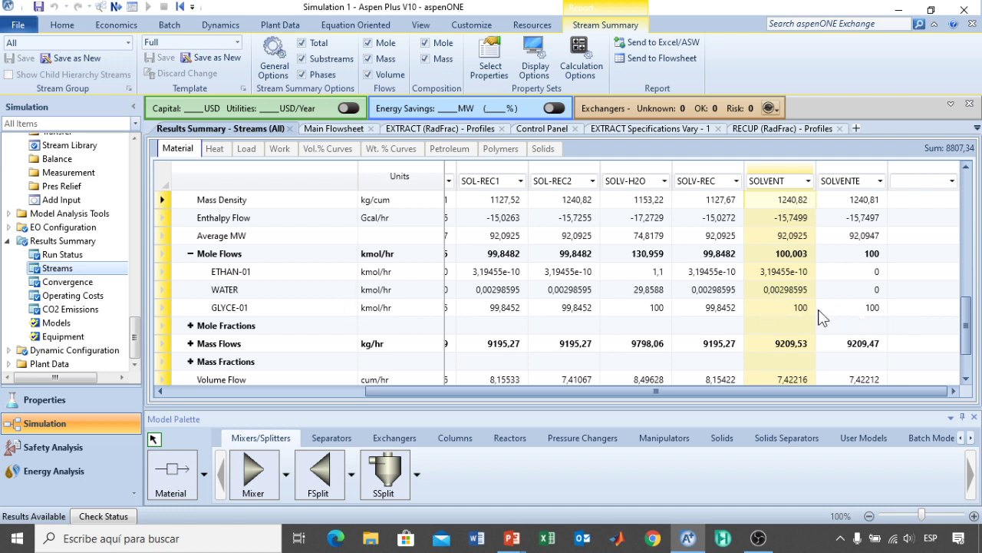
pyautogui.click(837, 175)
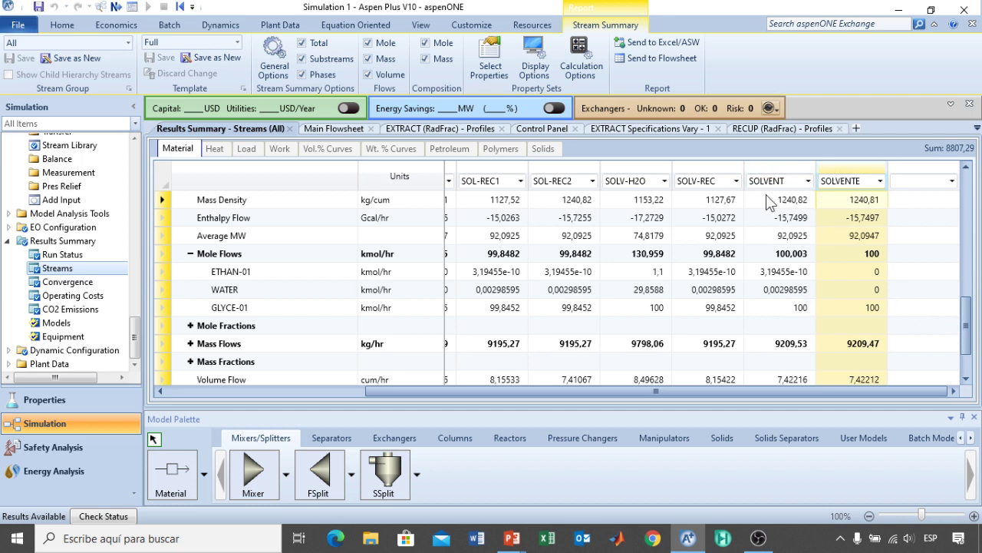
# Step: Delete the SOLVENTE stream from the main flowsheet
pyautogui.click(318, 129)
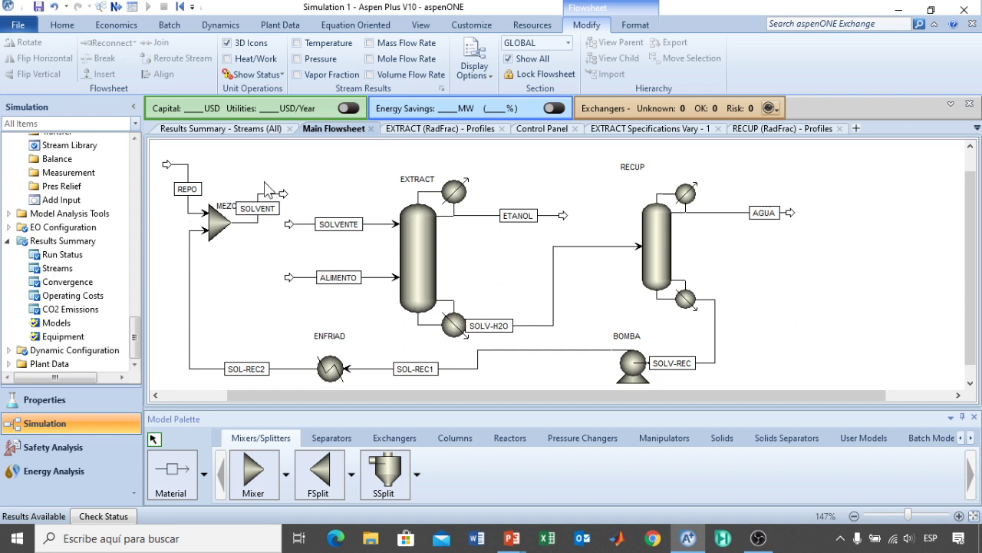
pyautogui.click(382, 225)
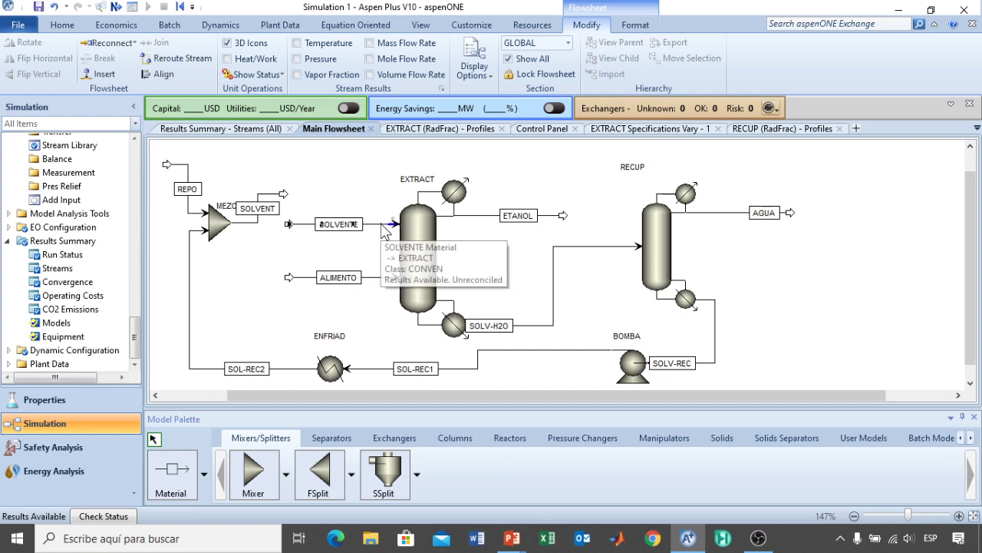
pyautogui.press('Delete')
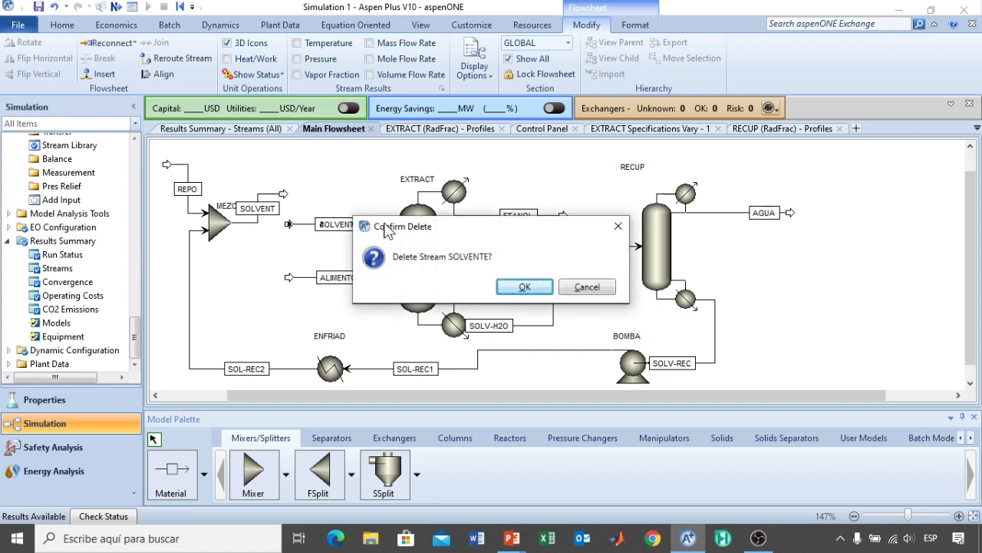
pyautogui.click(523, 287)
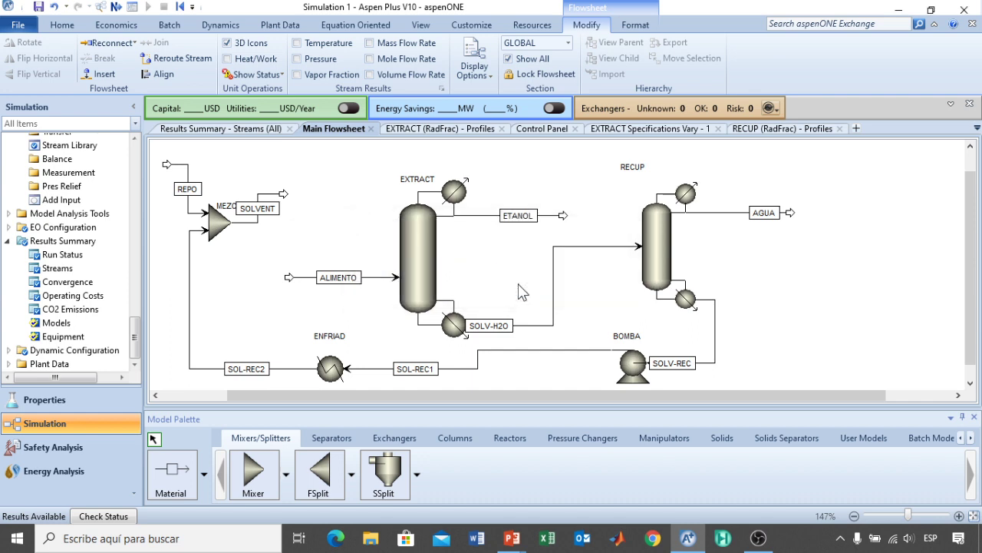
# Step: Reconnect the destination of the SOLVENT stream to the feed inlet of the EXTRACT column
pyautogui.click(283, 195)
pyautogui.rightClick(283, 196)
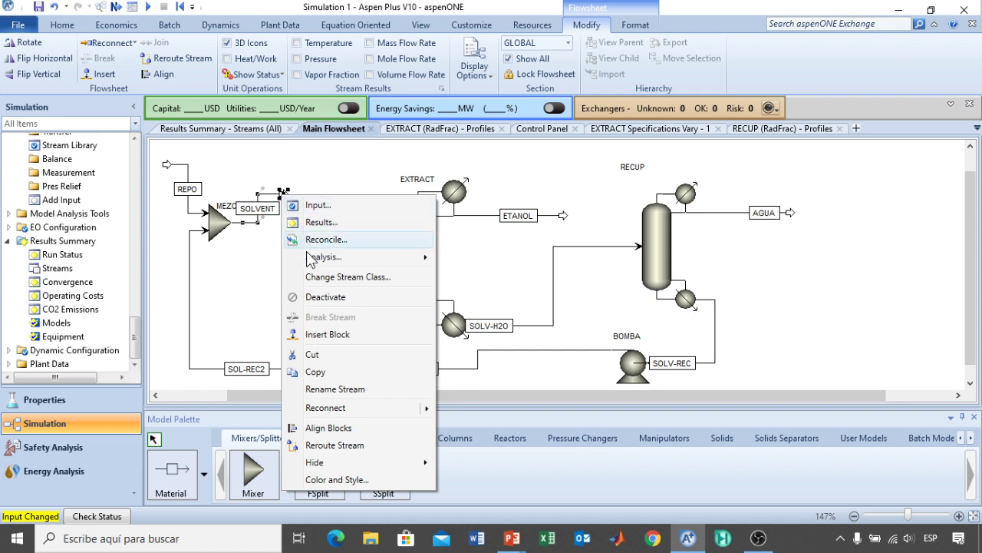
pyautogui.moveTo(342, 409)
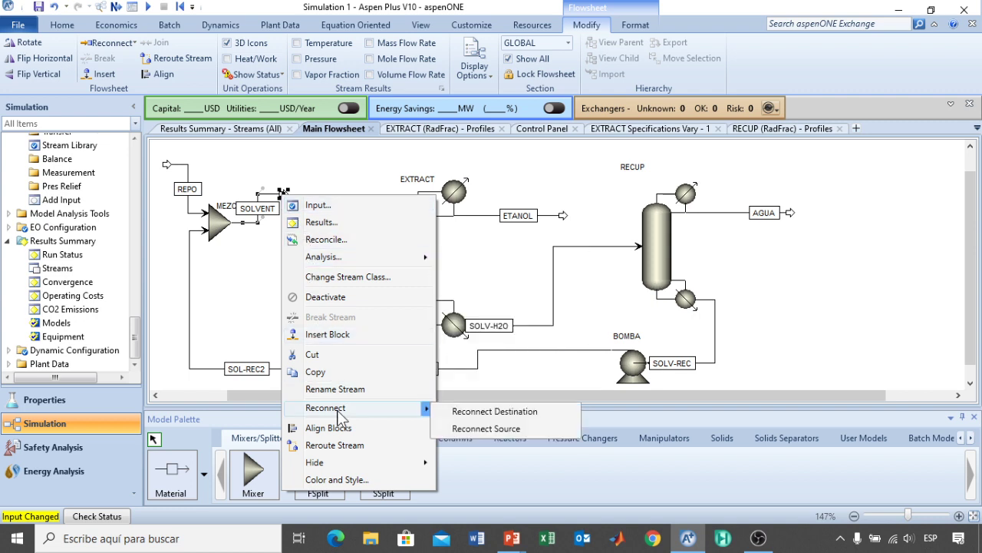
pyautogui.click(460, 411)
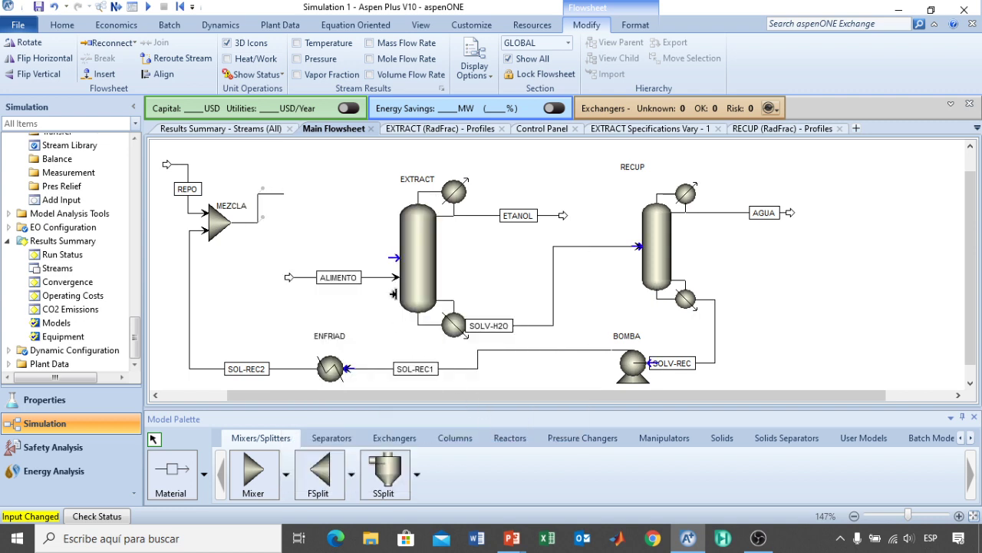
pyautogui.click(390, 230)
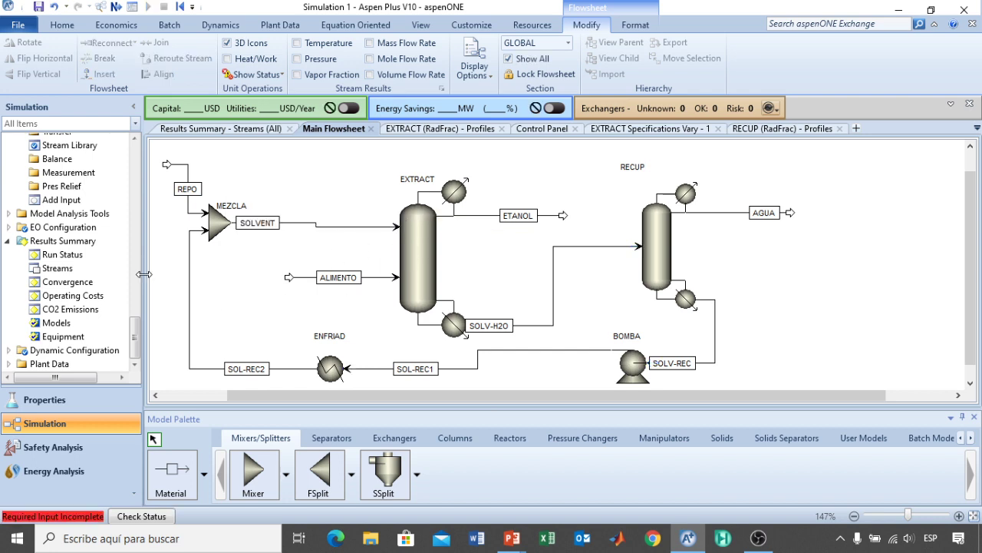
# Step: Set the SOLVENT feed stage of the EXTRACT column to 3 and run the simulation
pyautogui.moveTo(136, 327); pyautogui.dragTo(139, 207)
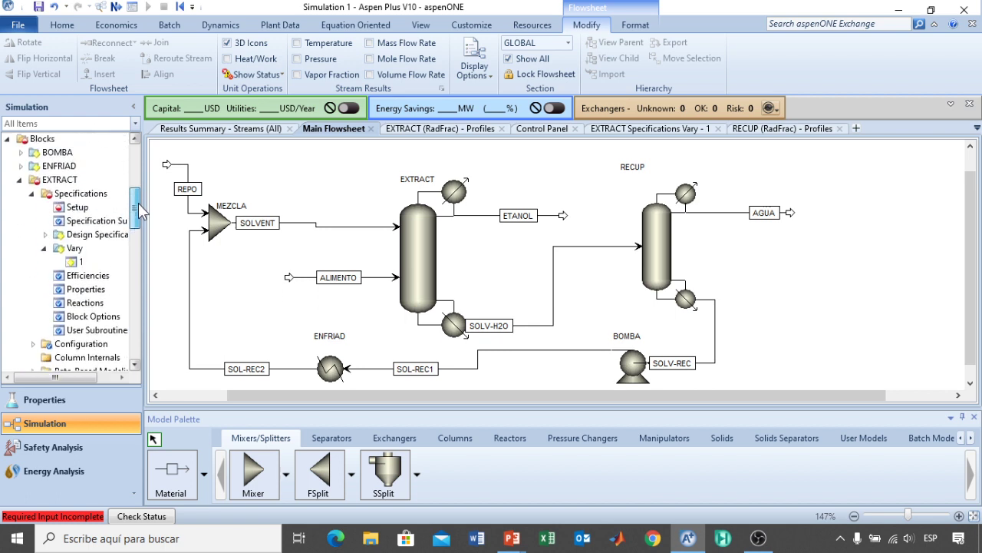
pyautogui.click(79, 207)
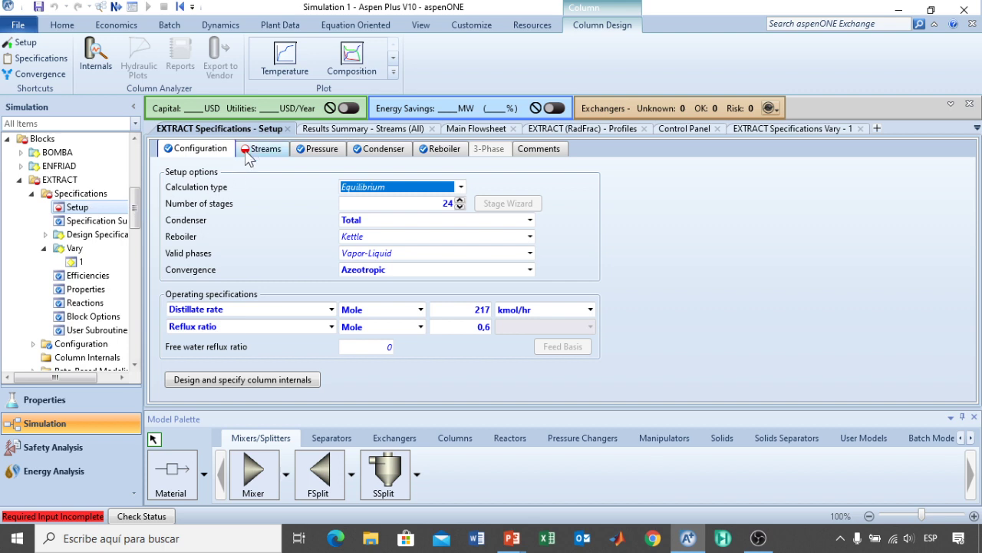
pyautogui.click(254, 151)
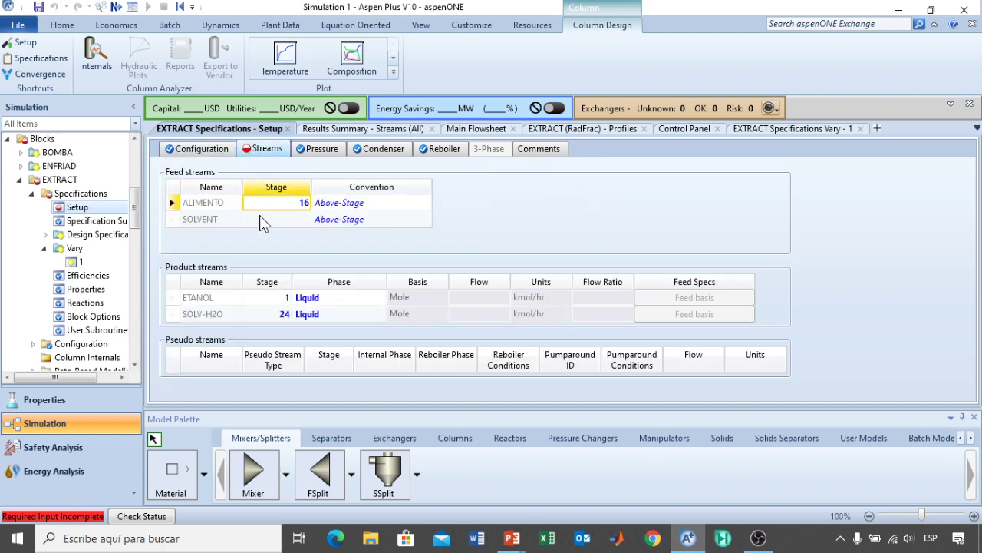
pyautogui.click(261, 221)
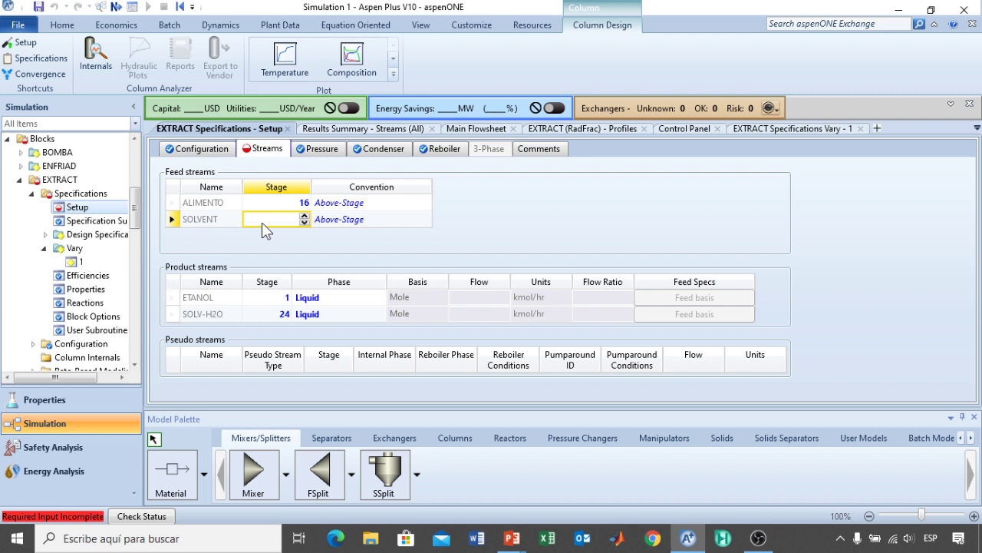
pyautogui.write('3')
pyautogui.press('Return')
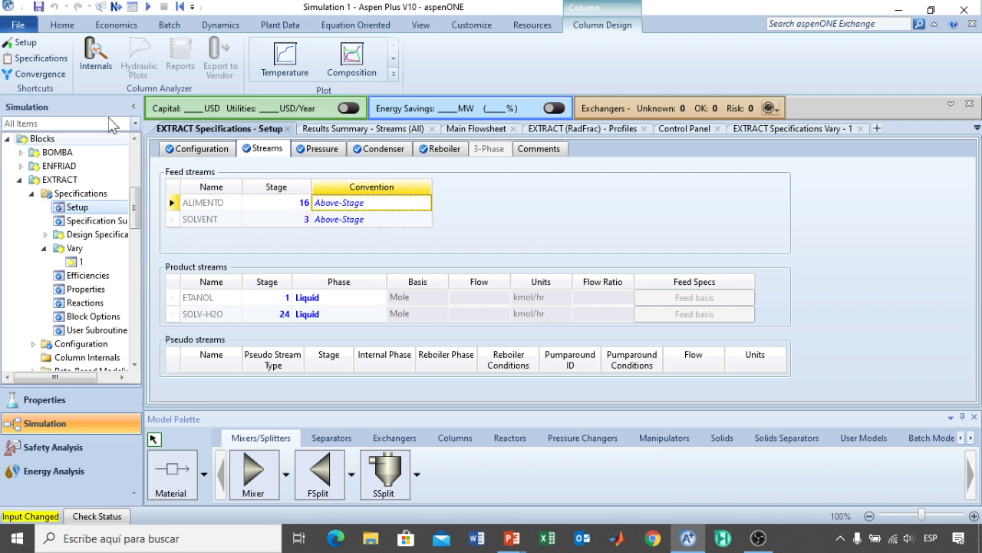
pyautogui.click(150, 13)
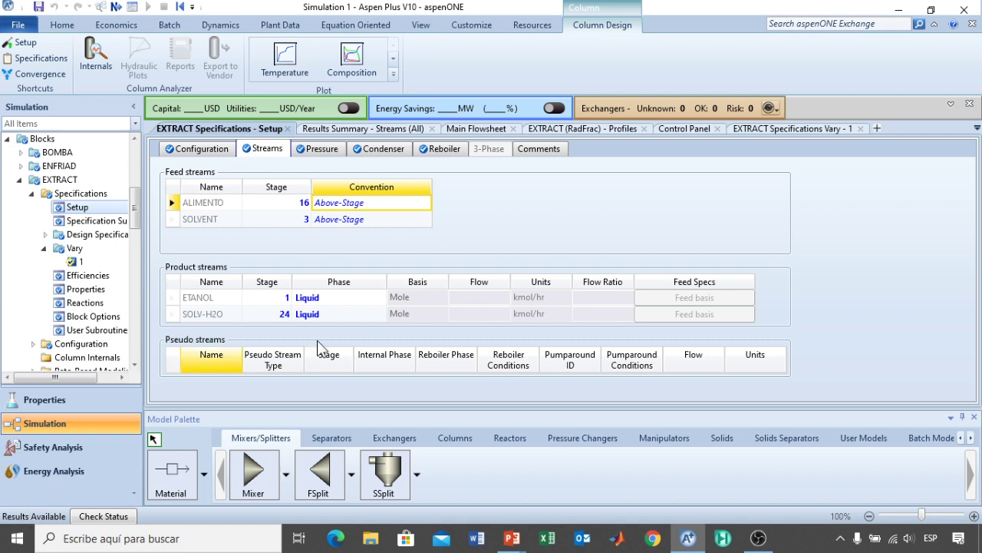
# Step: Close the EXTRACT Vary 1 and Control Panel views, and examine the EXTRACT column's liquid mole composition profile
pyautogui.click(859, 129)
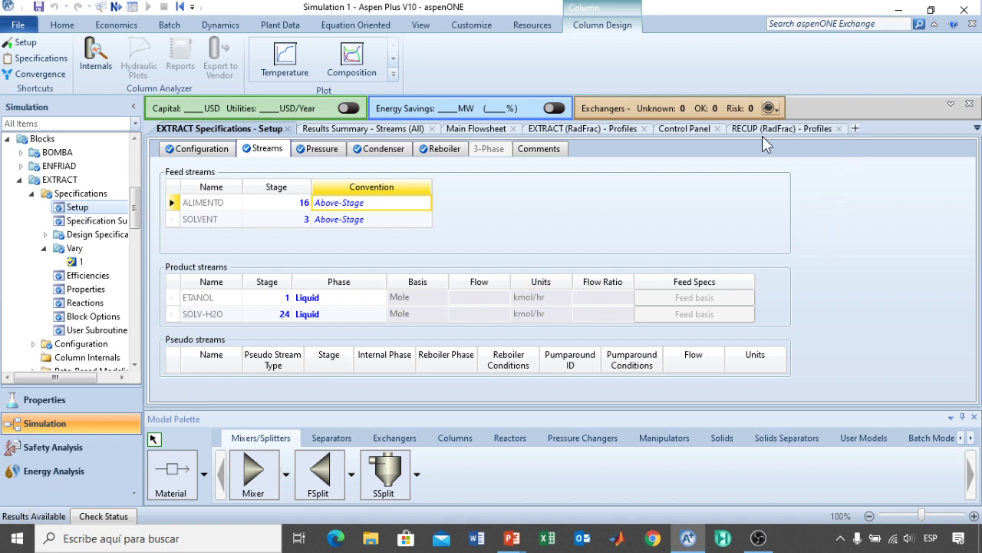
pyautogui.click(716, 128)
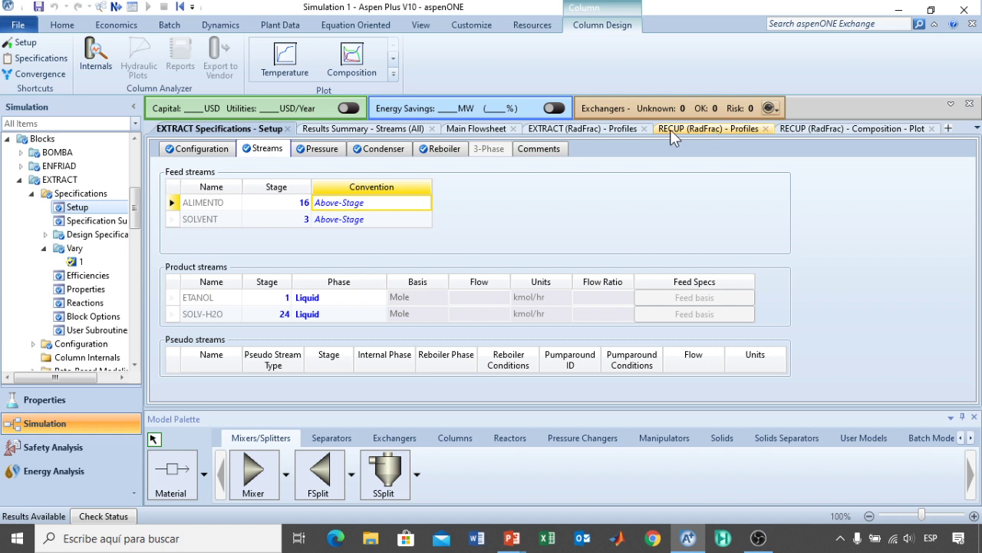
pyautogui.click(611, 127)
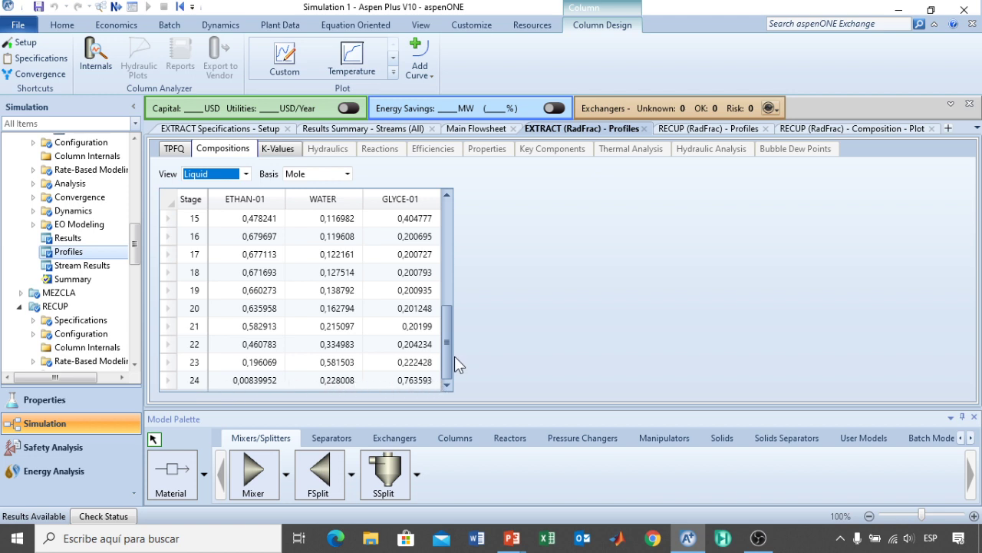
pyautogui.moveTo(448, 356); pyautogui.dragTo(446, 210)
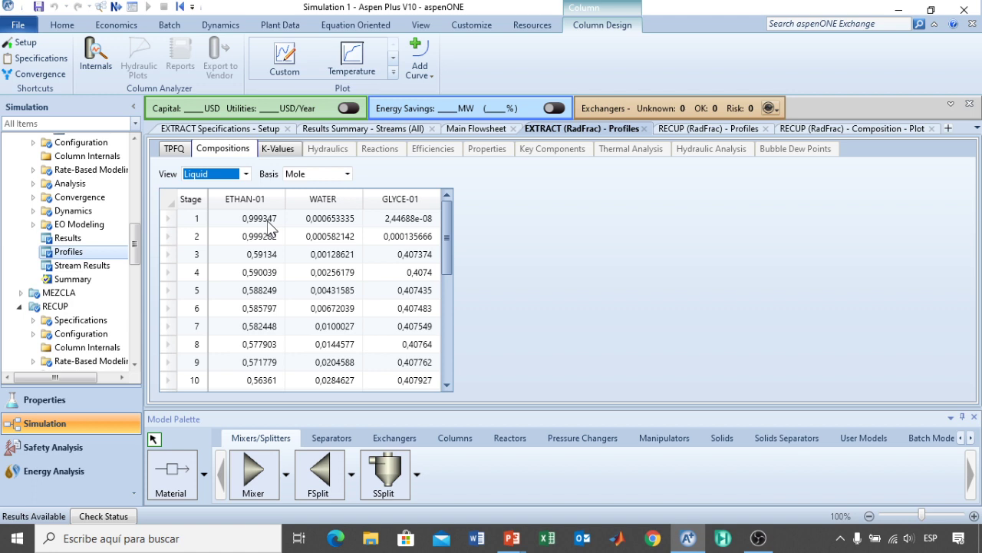
# Step: Examine the RECUP column's liquid composition profile on mole and mass bases, and review the closed-loop main flowsheet
pyautogui.click(727, 129)
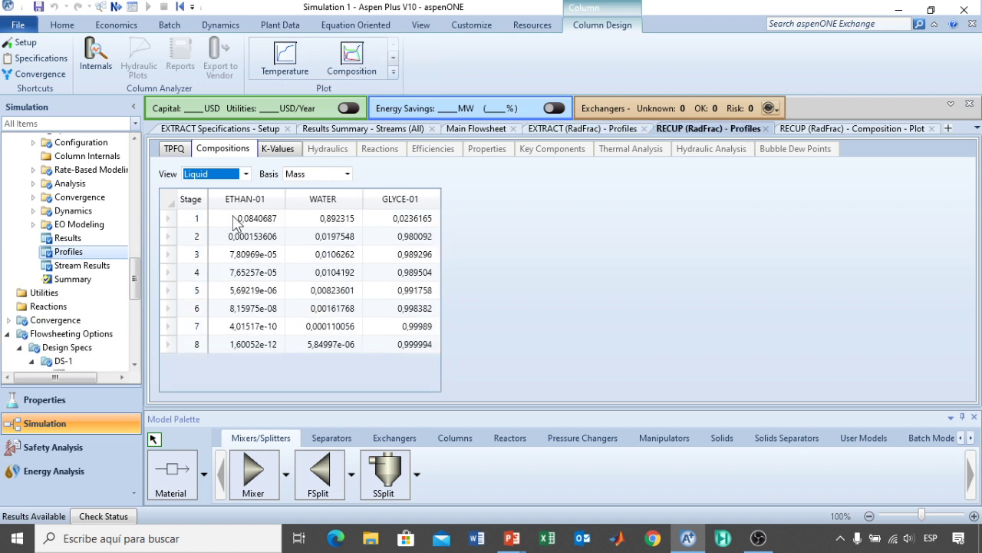
pyautogui.click(349, 175)
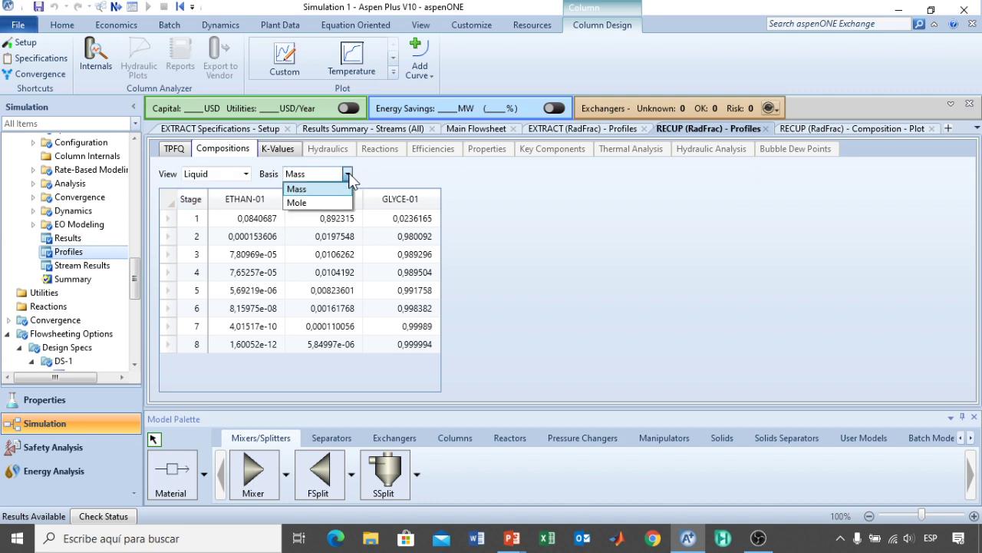
pyautogui.click(310, 202)
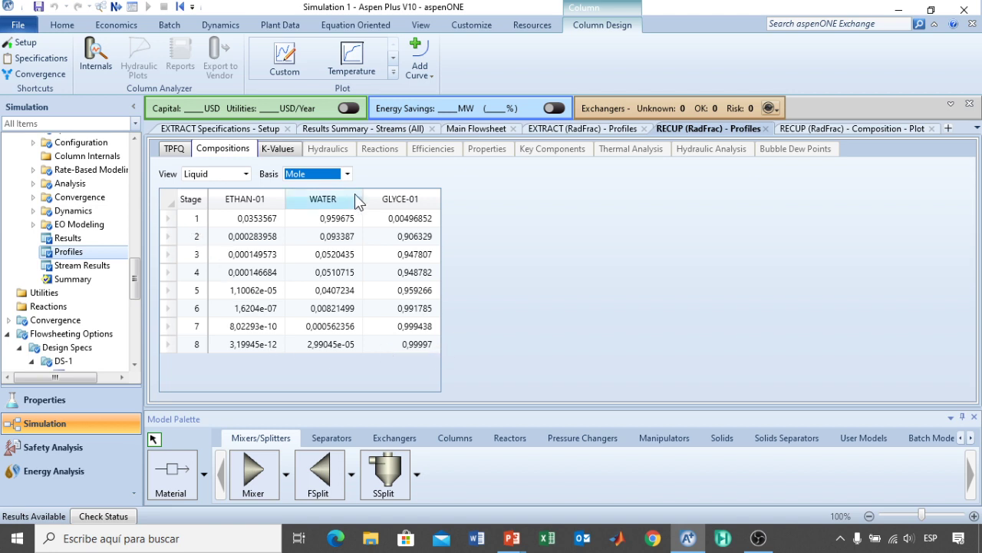
pyautogui.click(347, 173)
pyautogui.click(323, 185)
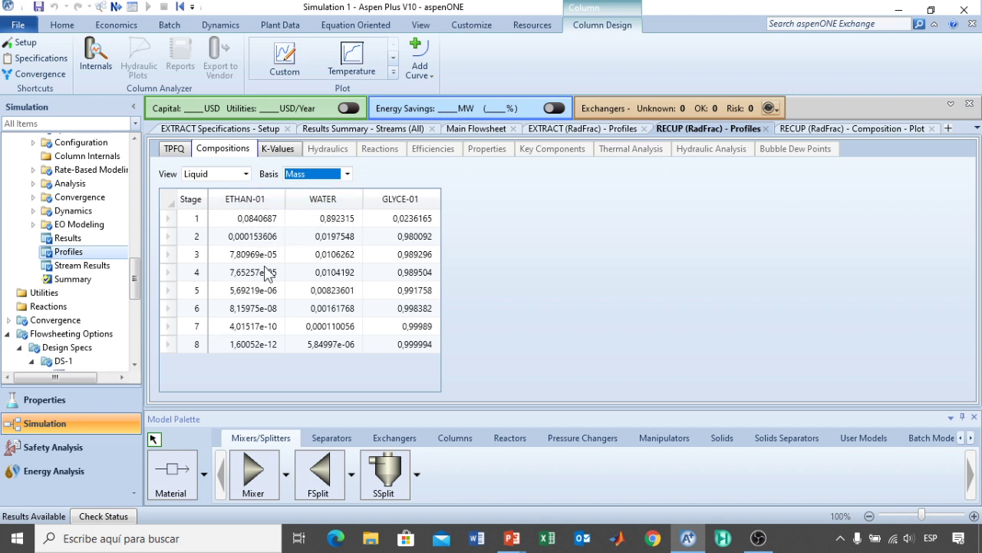
pyautogui.click(171, 291)
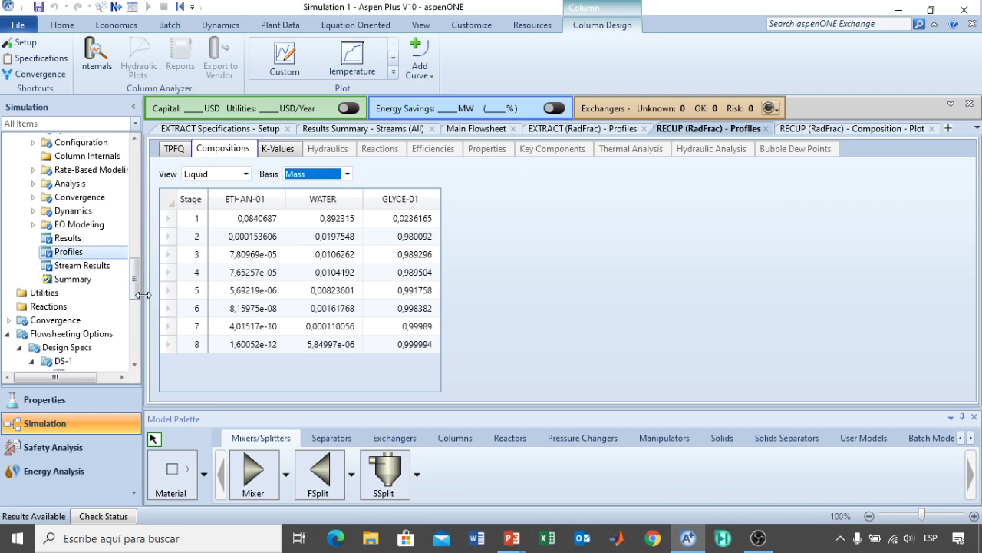
pyautogui.scroll(-3, 135, 295)
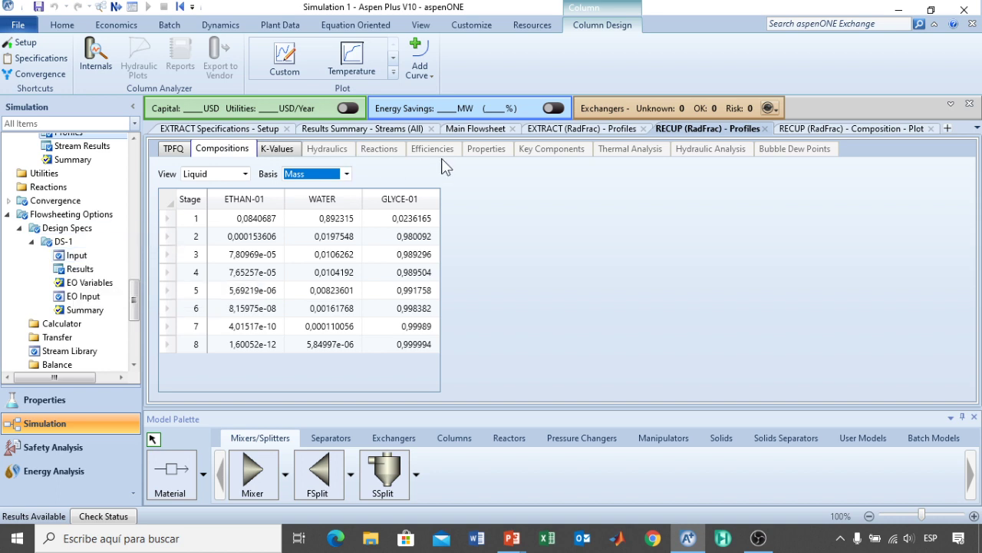
pyautogui.click(487, 128)
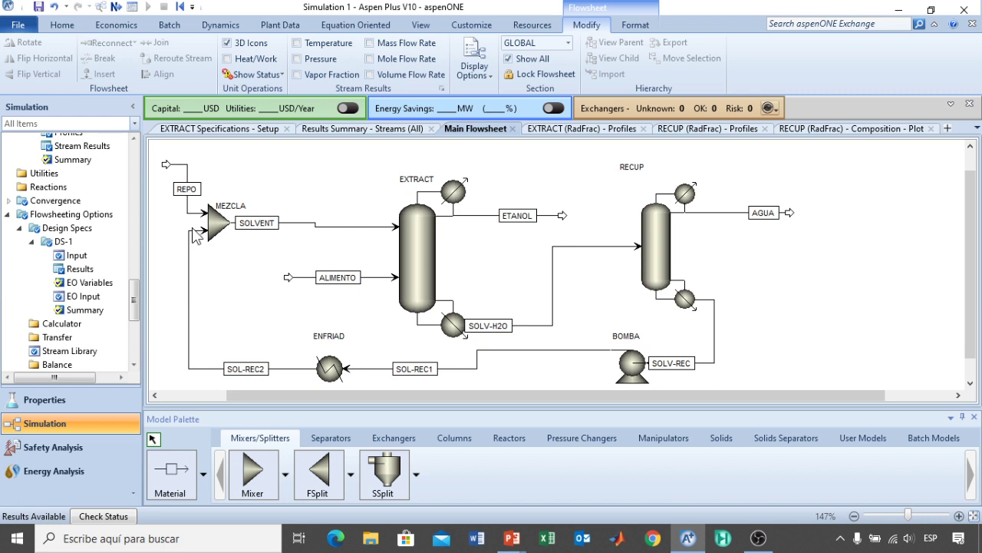
pyautogui.click(958, 516)
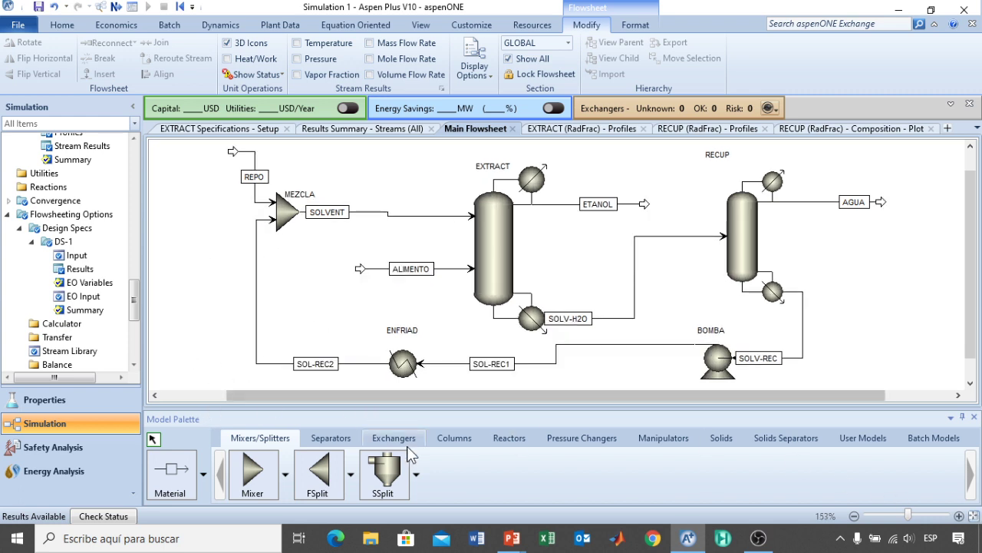
# Step: Switch to the PowerPoint slideshow and advance to the first point of the Conclusión slide
pyautogui.moveTo(512, 538)
pyautogui.click(561, 496)
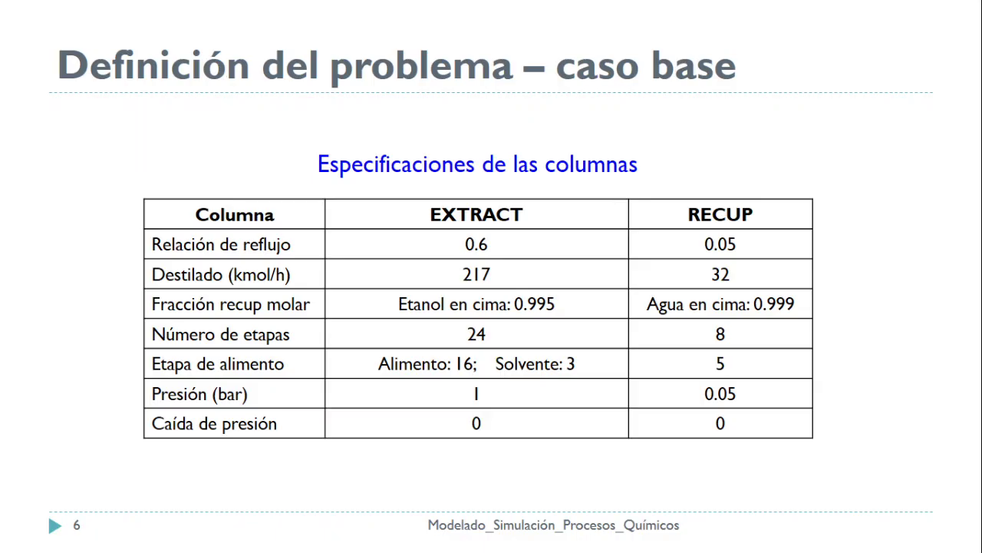
pyautogui.press('Right')
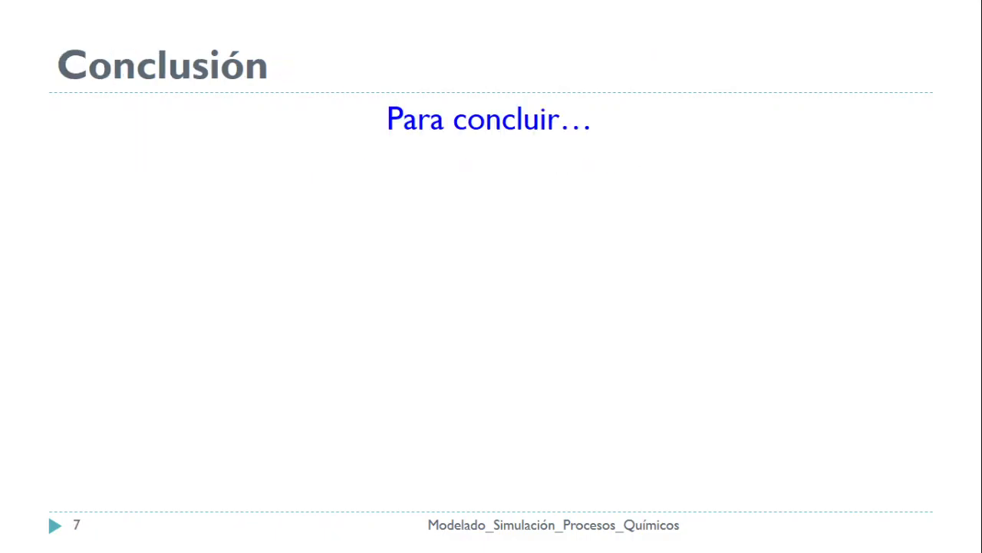
pyautogui.press('Right')
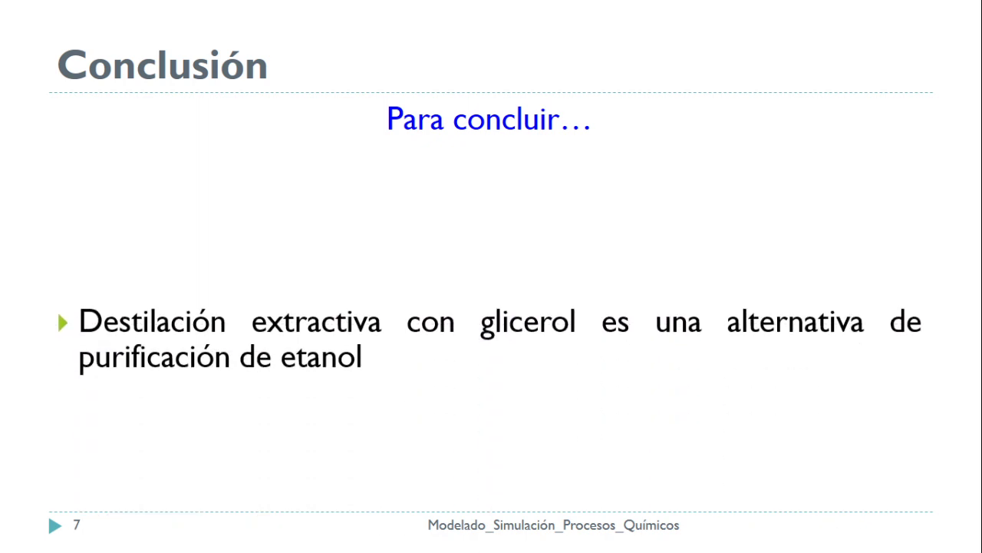